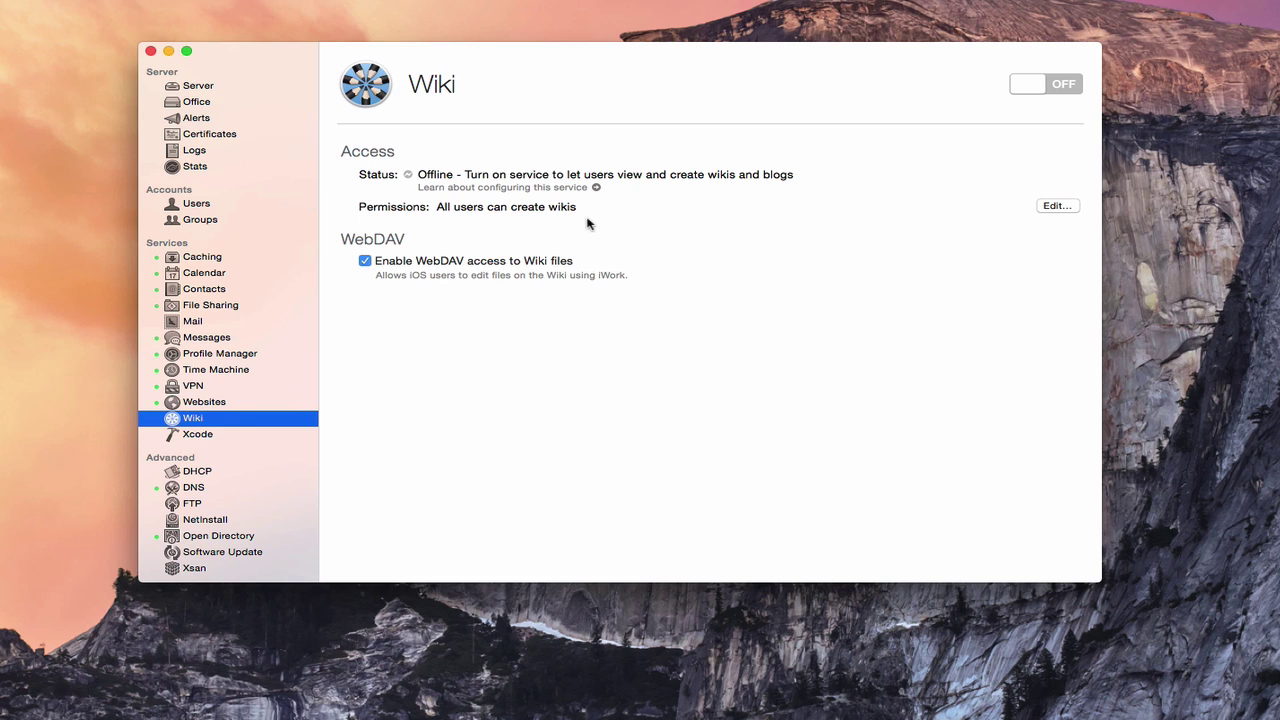
# - Check the account access choices for wiki creation in the Wiki service's permissions and dismiss the dialog
pyautogui.click(1056, 206)
pyautogui.click(786, 136)
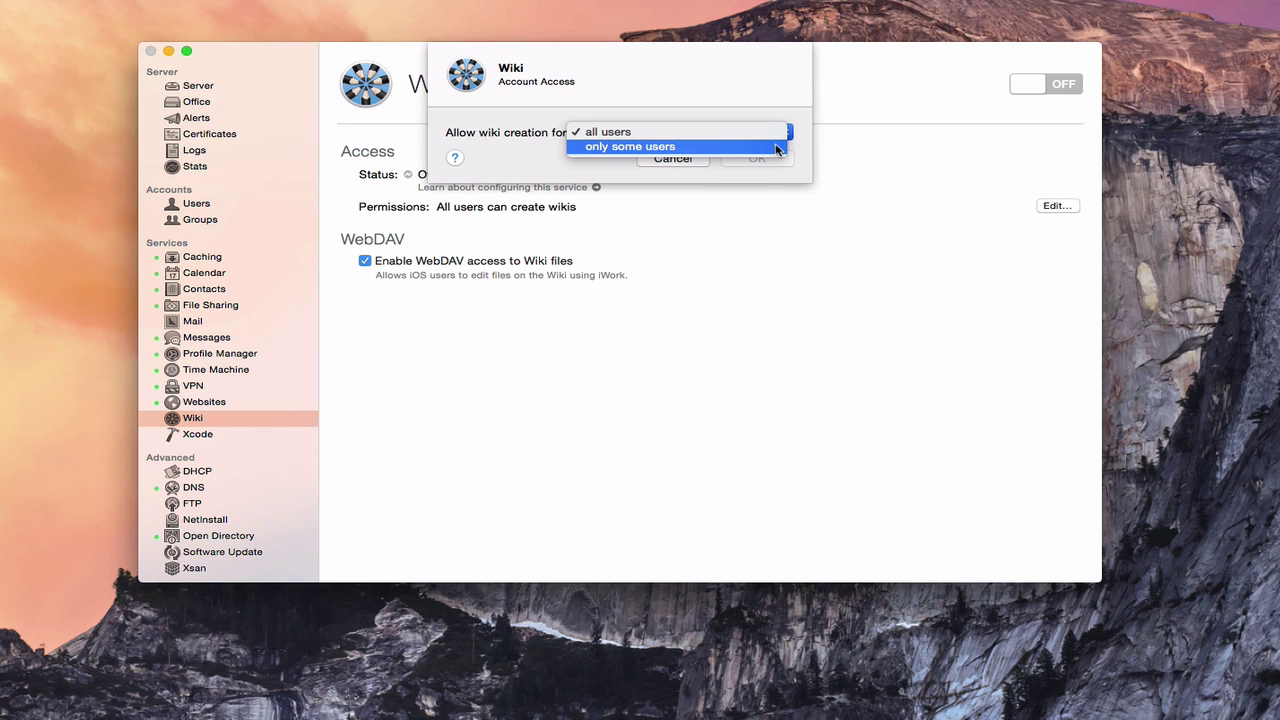
pyautogui.click(760, 95)
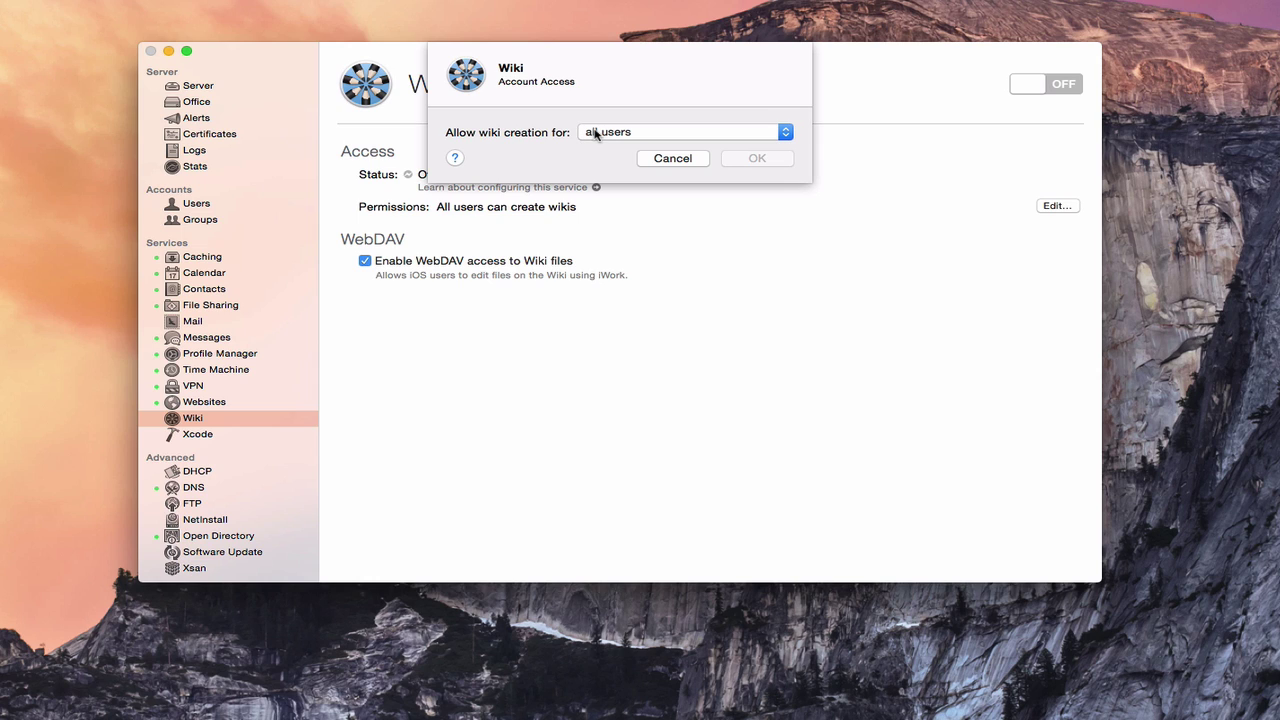
pyautogui.click(672, 158)
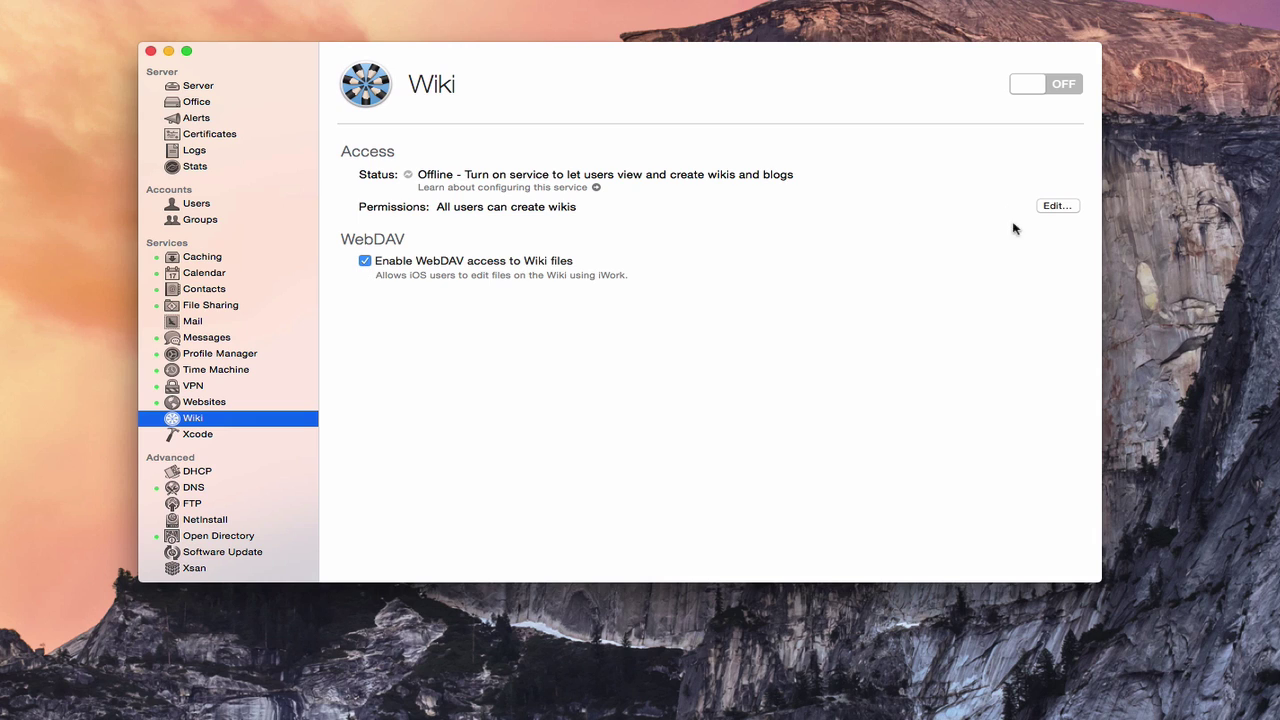
# - Turn on the Wiki service and open the server's wiki welcome page in the browser
pyautogui.click(1068, 90)
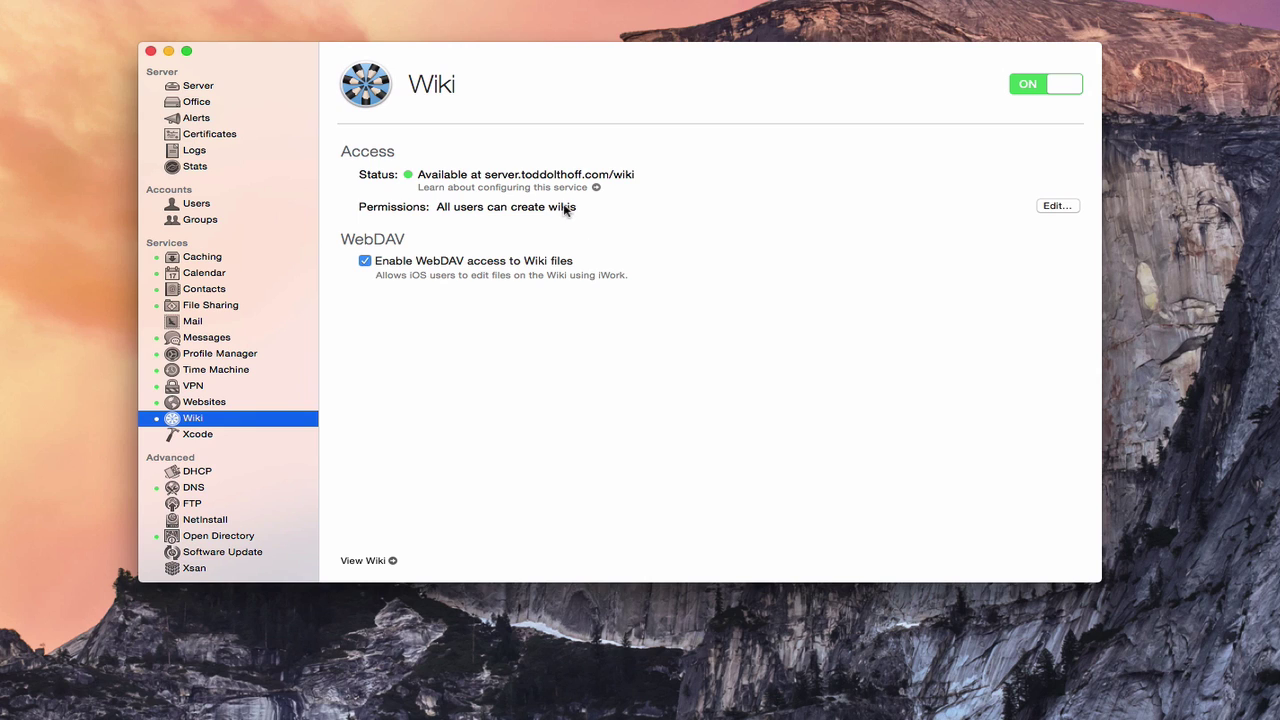
pyautogui.click(393, 562)
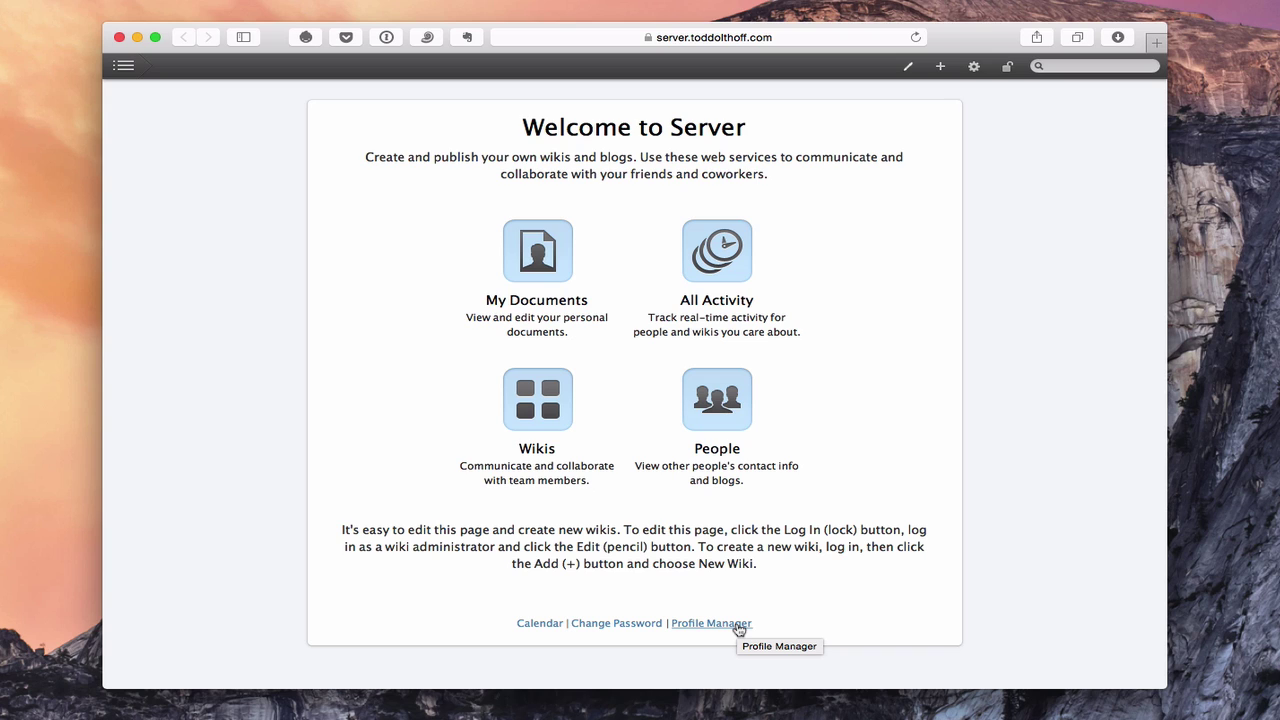
# - Check the wiki's Change Password page, return to the welcome page and minimize the browser window
pyautogui.click(614, 628)
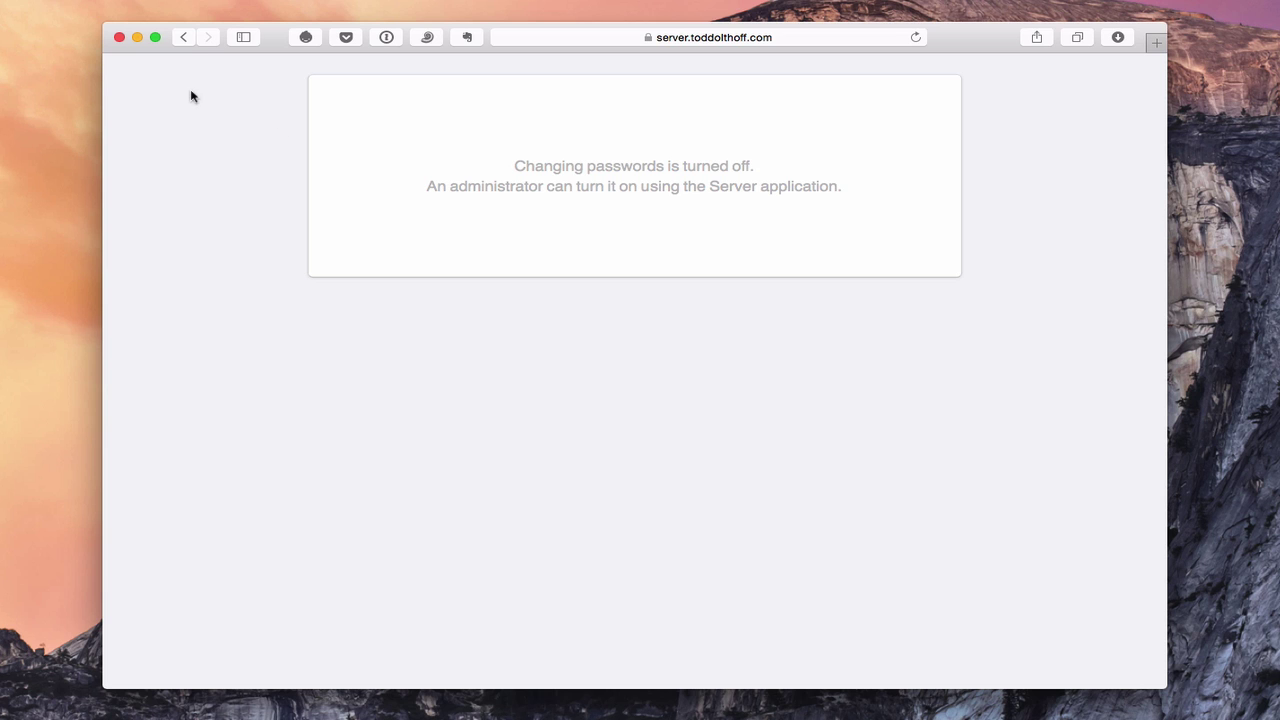
pyautogui.click(186, 40)
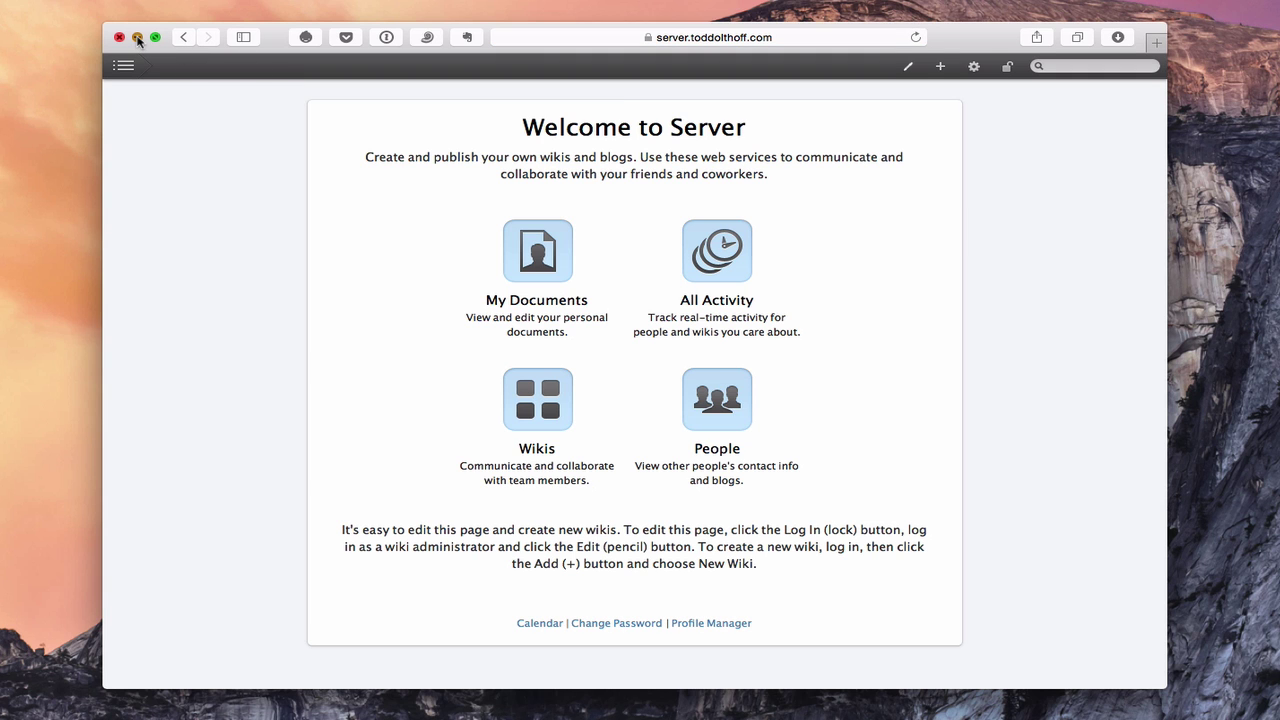
pyautogui.click(138, 38)
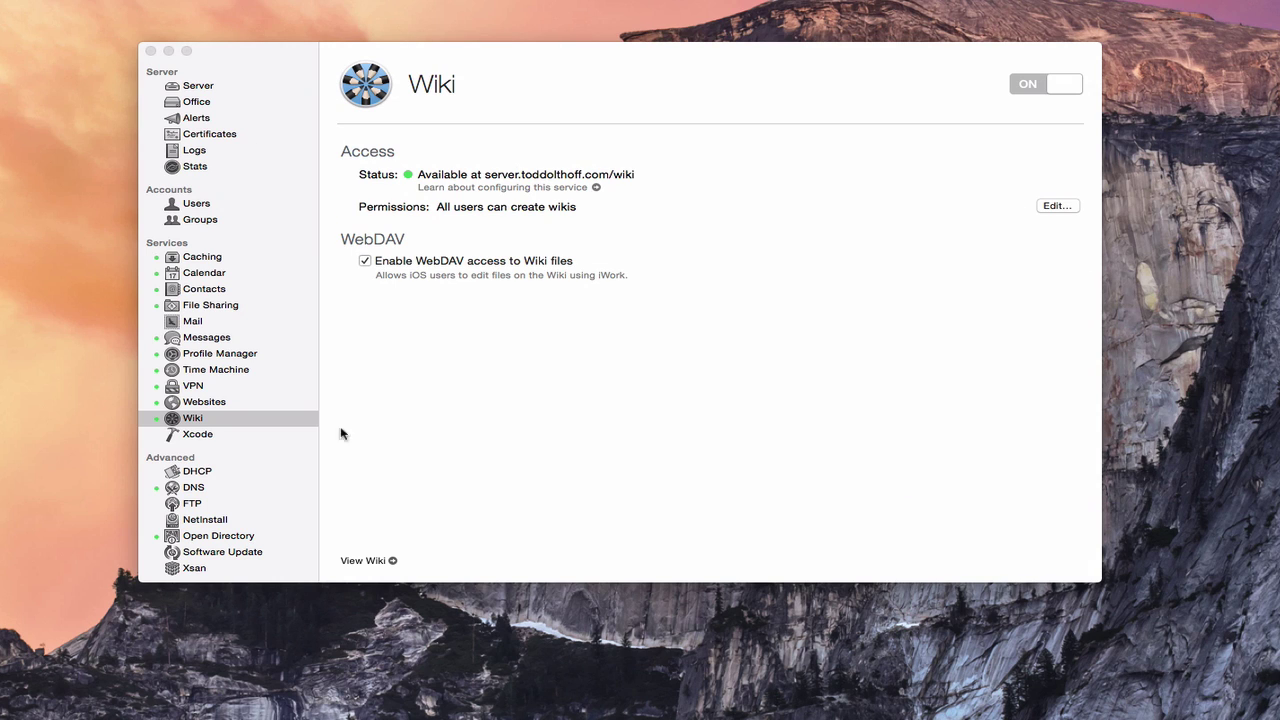
# - Allow users to change their password in the settings of the Server Website (SSL) under Websites
pyautogui.click(210, 404)
pyautogui.click(210, 404)
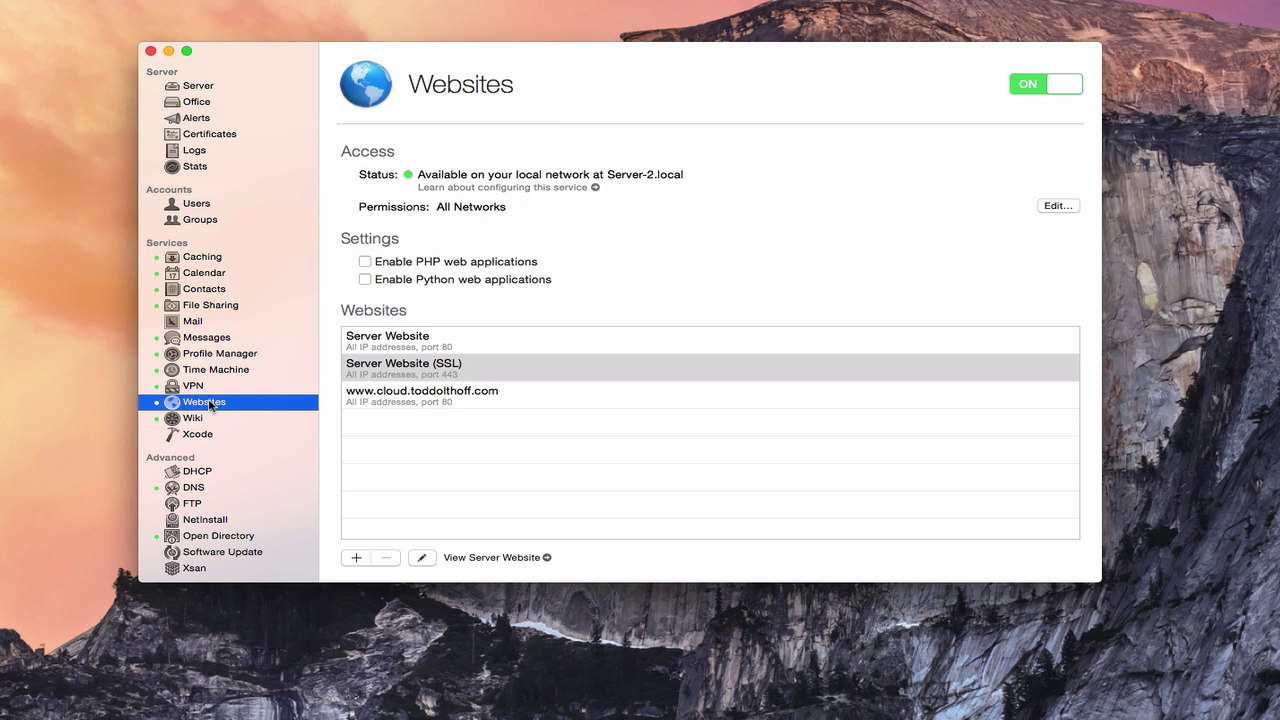
pyautogui.click(408, 368)
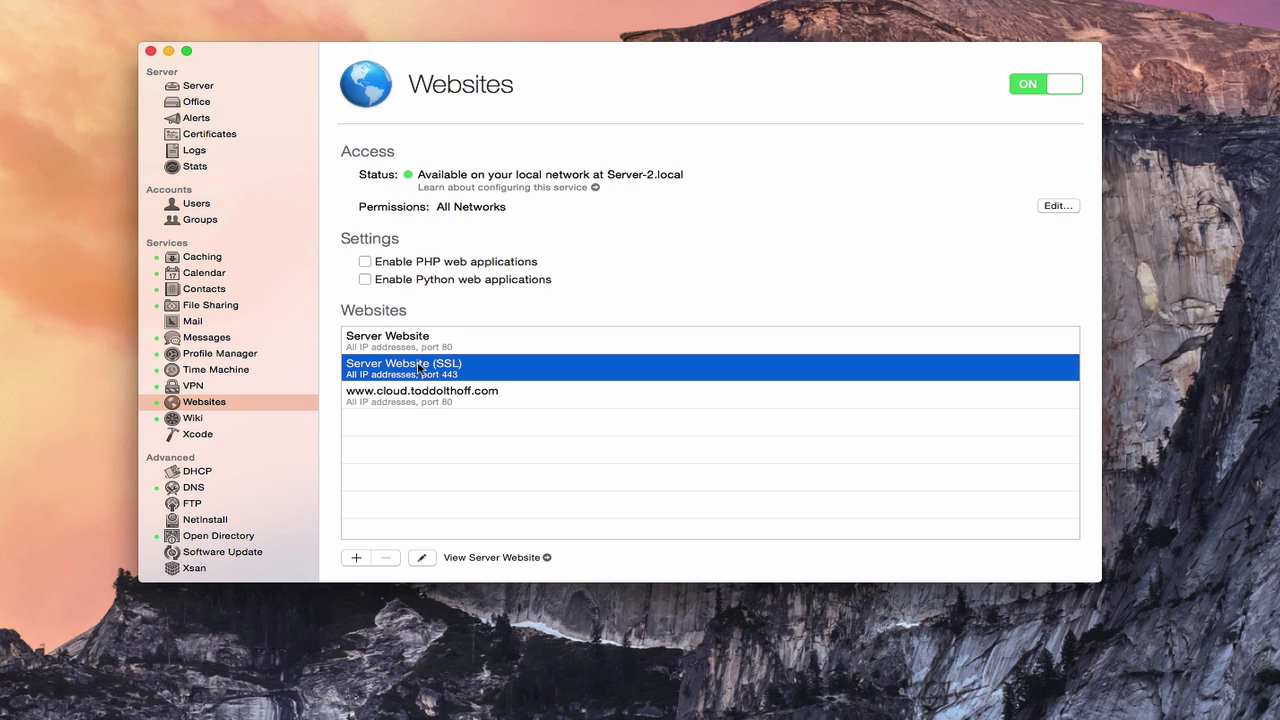
pyautogui.doubleClick(425, 372)
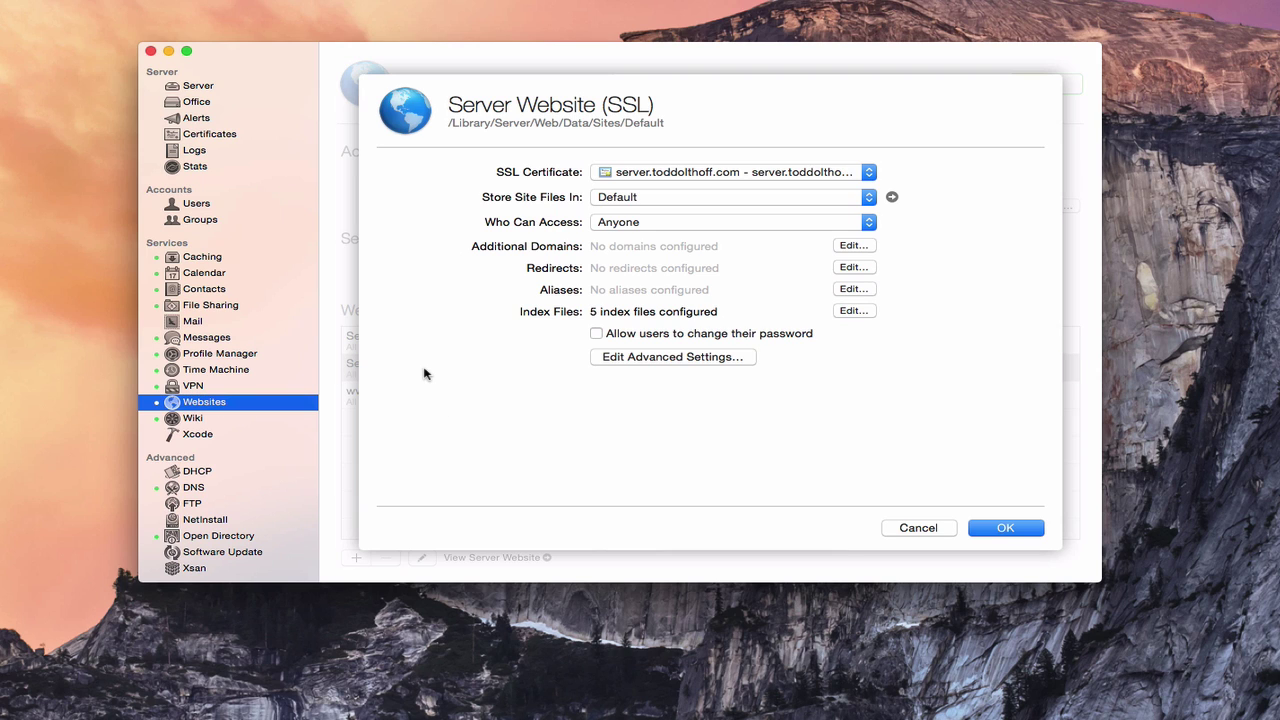
pyautogui.click(597, 334)
pyautogui.click(997, 530)
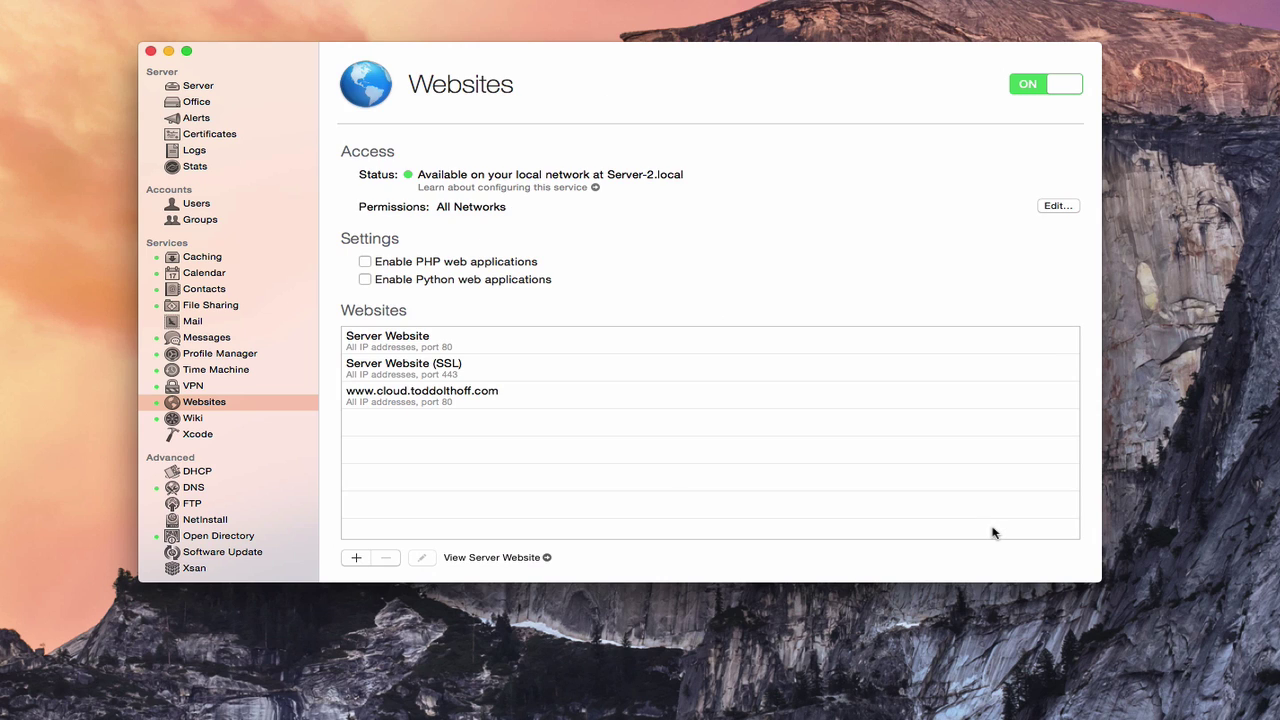
# - Return to the wiki welcome page, reload it and check its Change Password page again
pyautogui.click(213, 420)
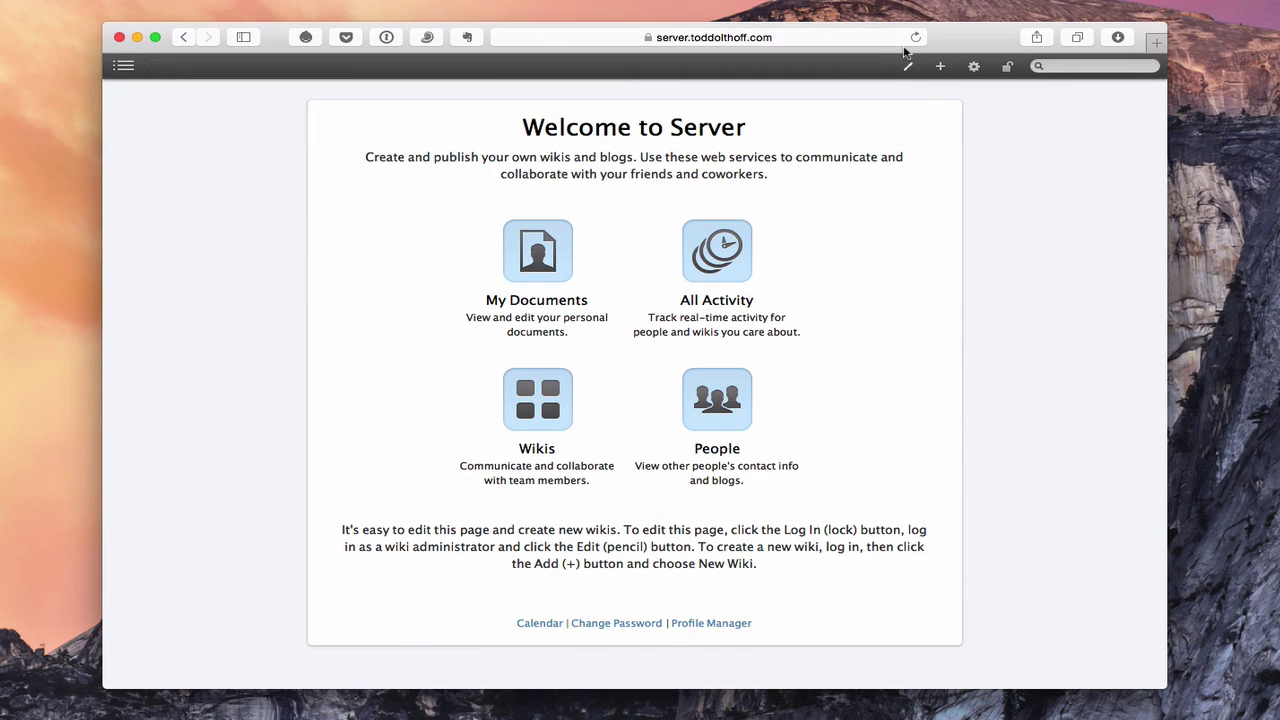
pyautogui.click(915, 37)
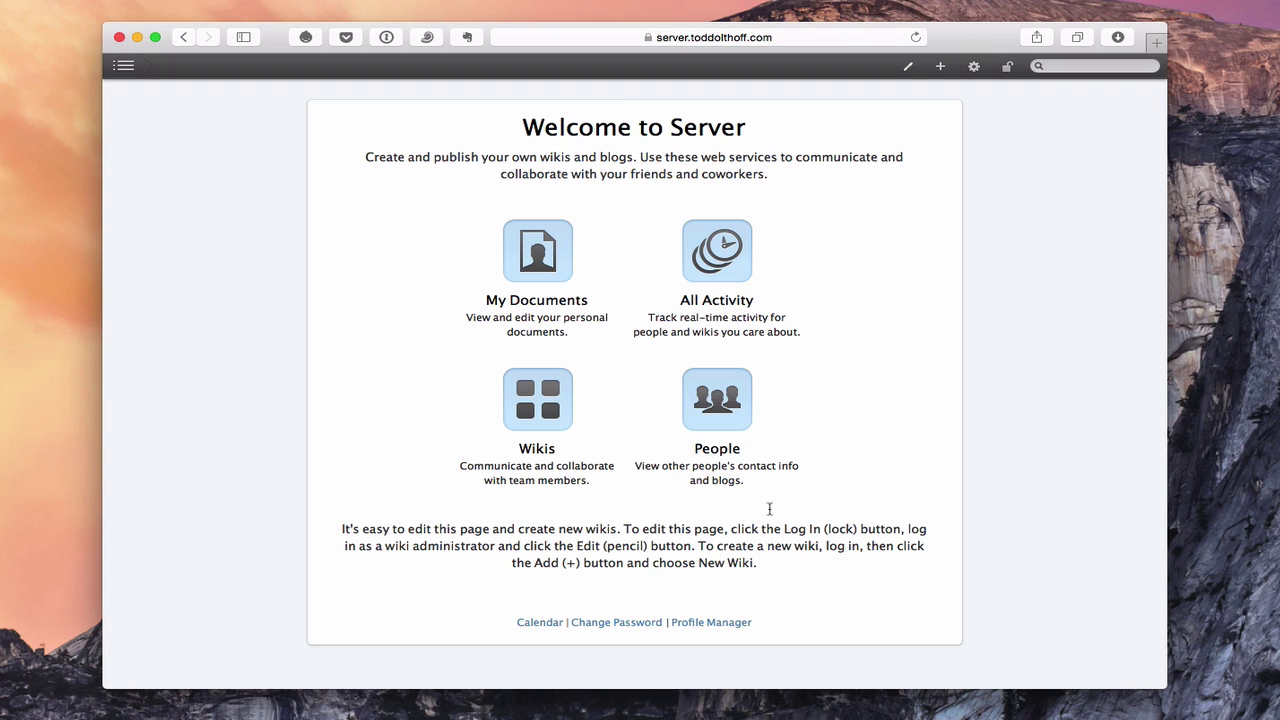
pyautogui.click(615, 624)
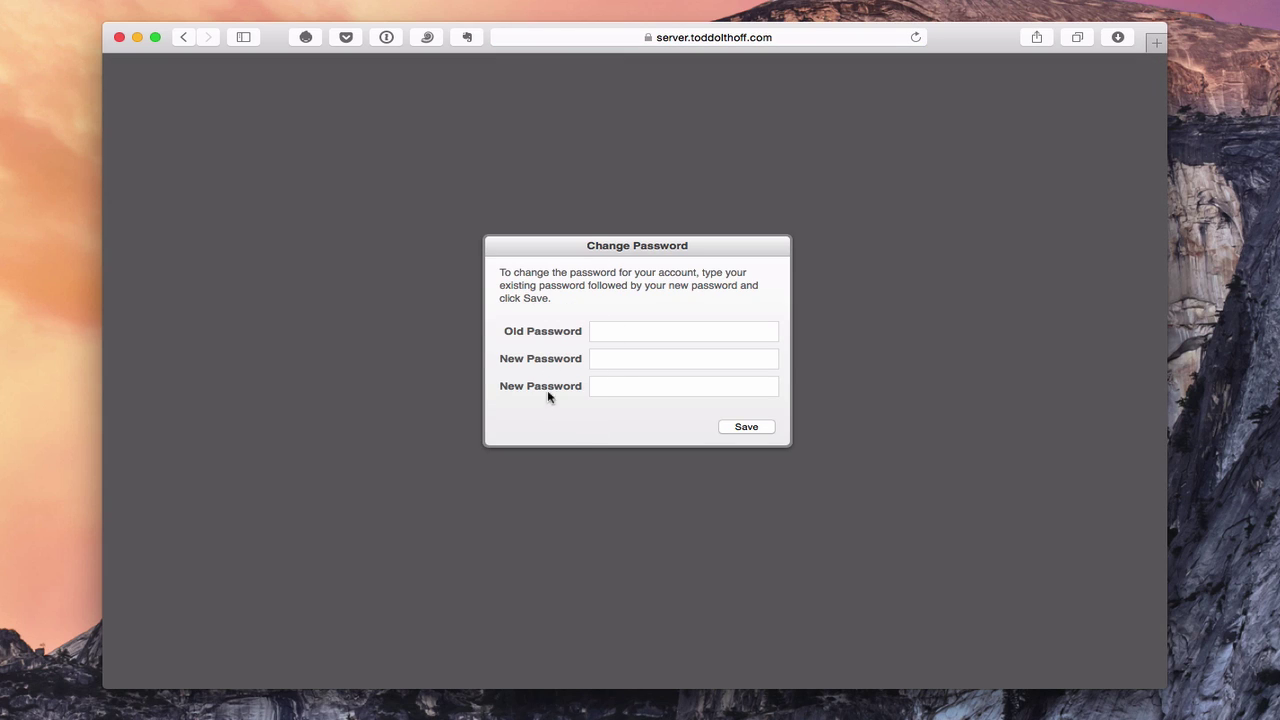
pyautogui.click(184, 38)
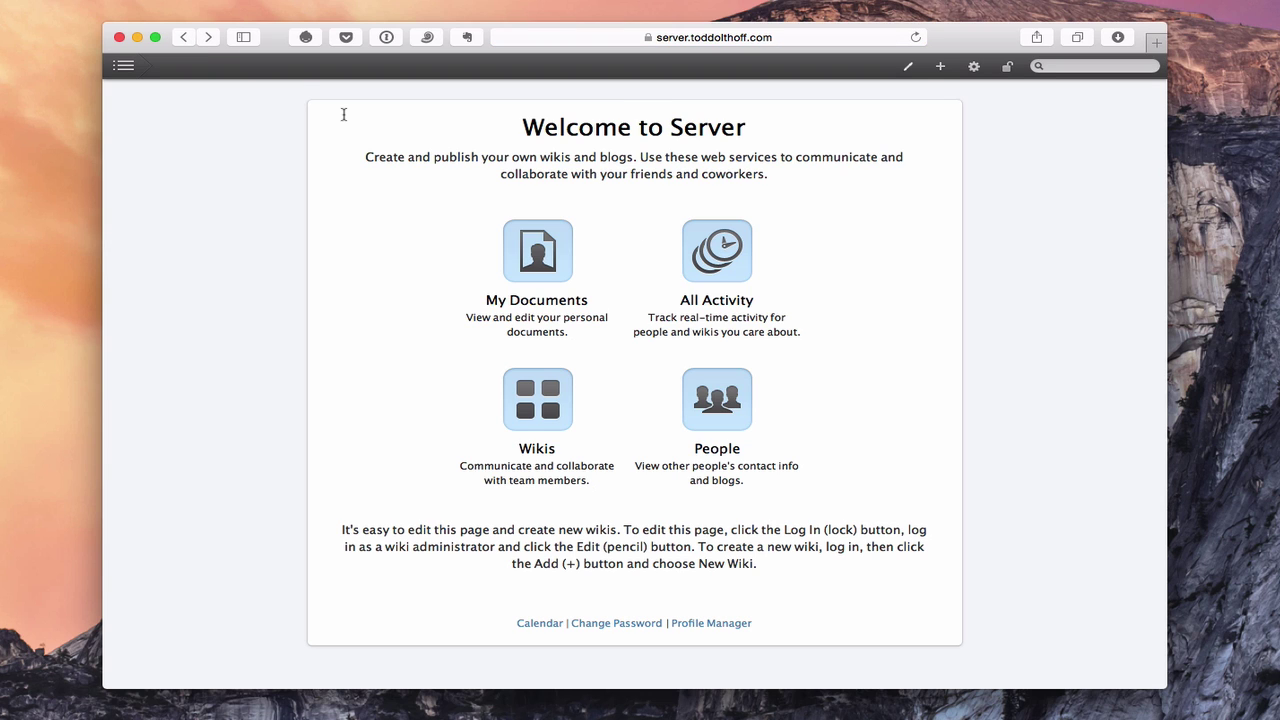
# - View the web calendar and its timezone, availability and delegate settings, and return to the welcome page
pyautogui.click(539, 624)
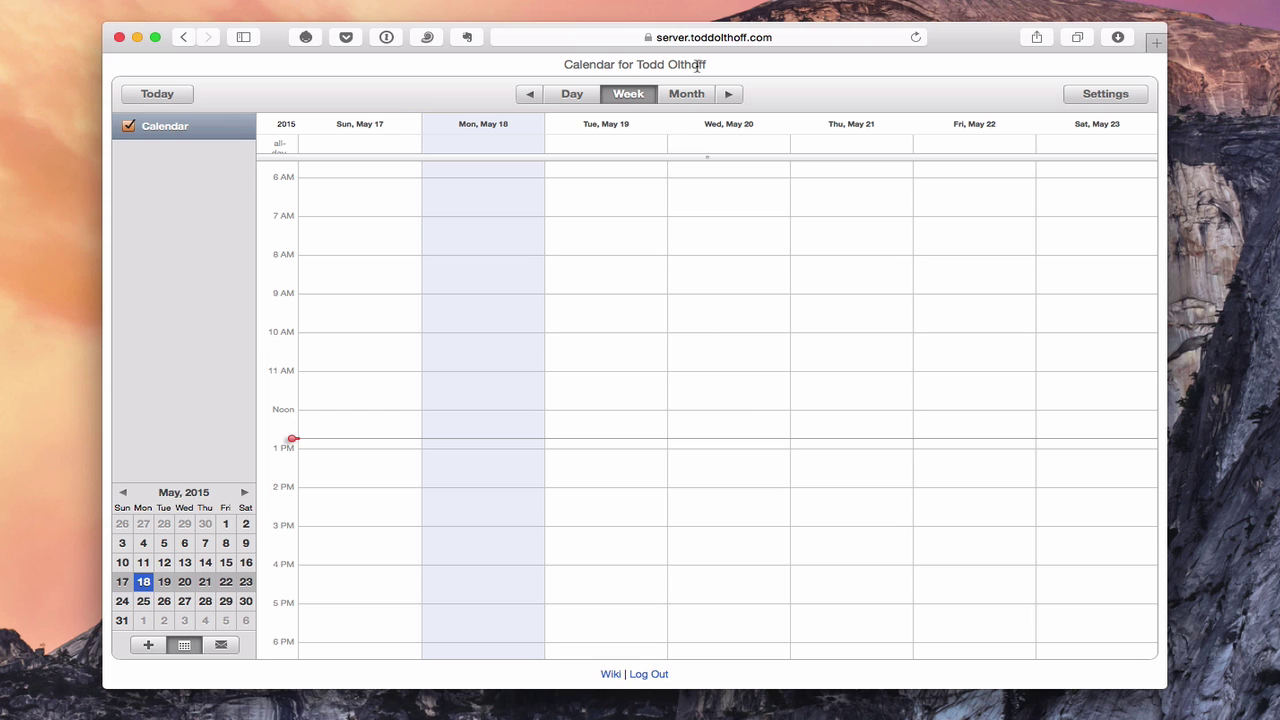
pyautogui.click(1101, 100)
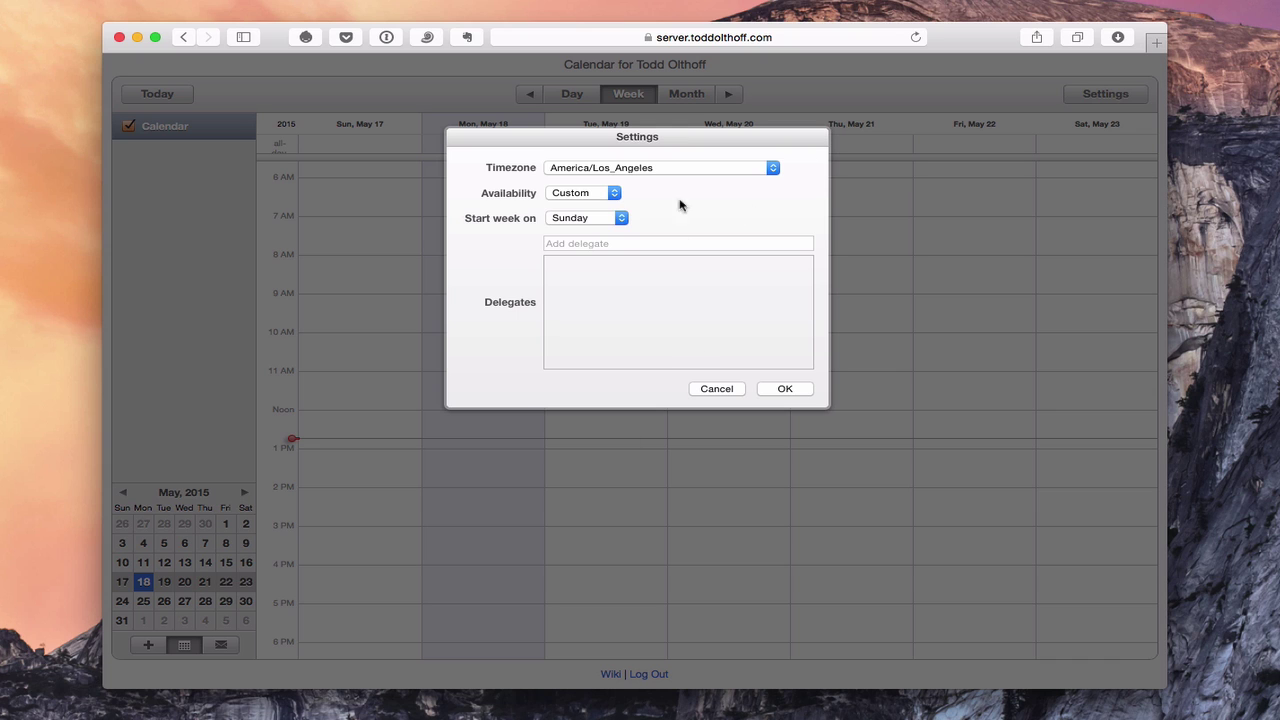
pyautogui.click(708, 391)
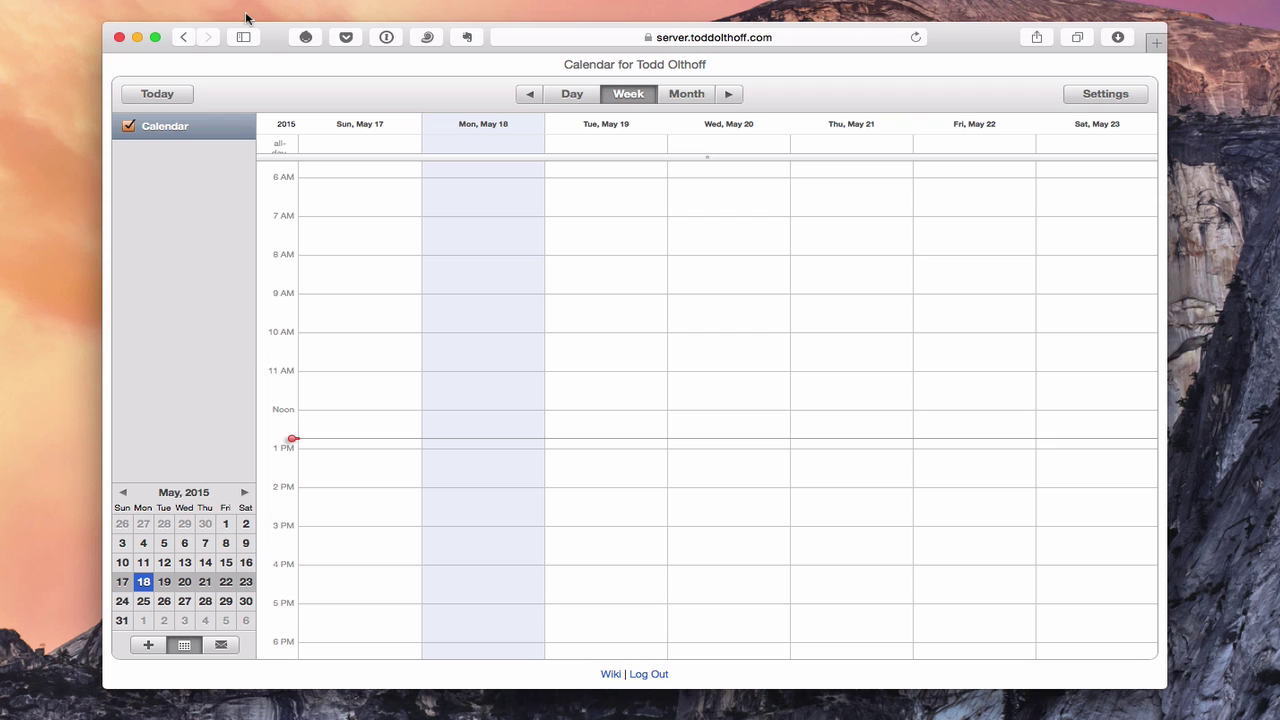
pyautogui.click(184, 39)
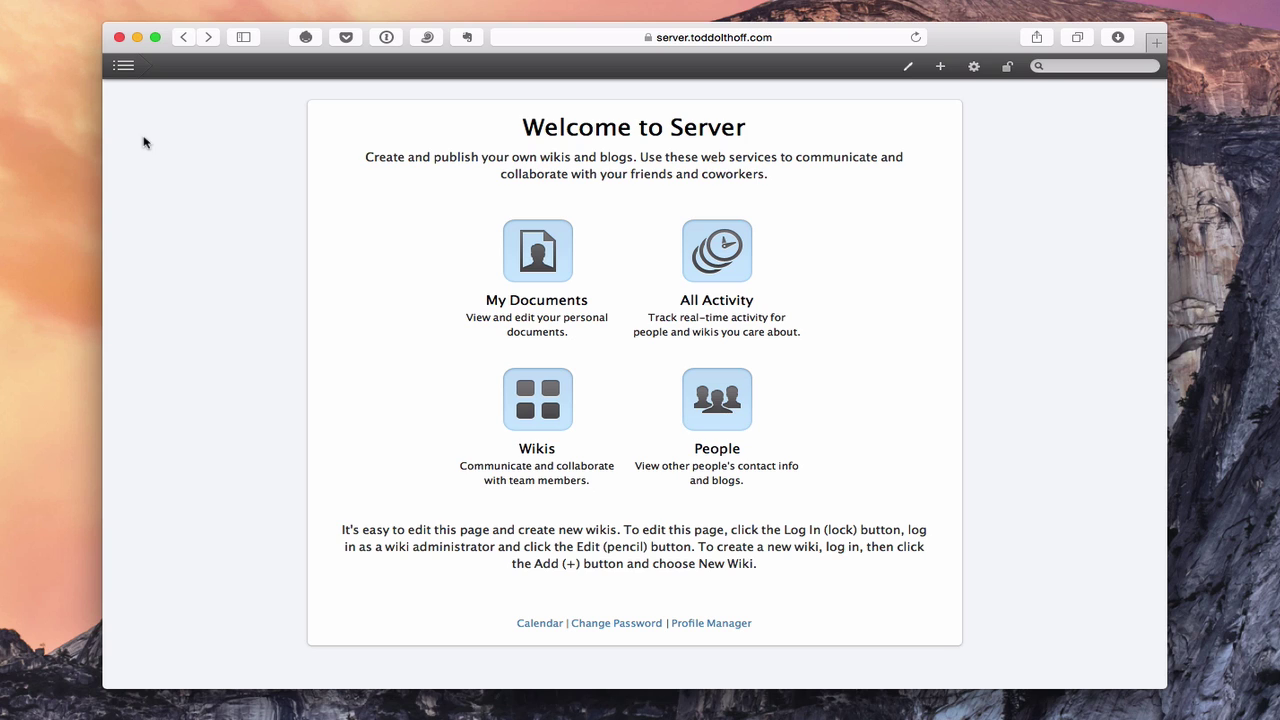
# - Examine the wiki's navigation list of activity, documents, favorites, wikis and people, and close it
pyautogui.click(124, 67)
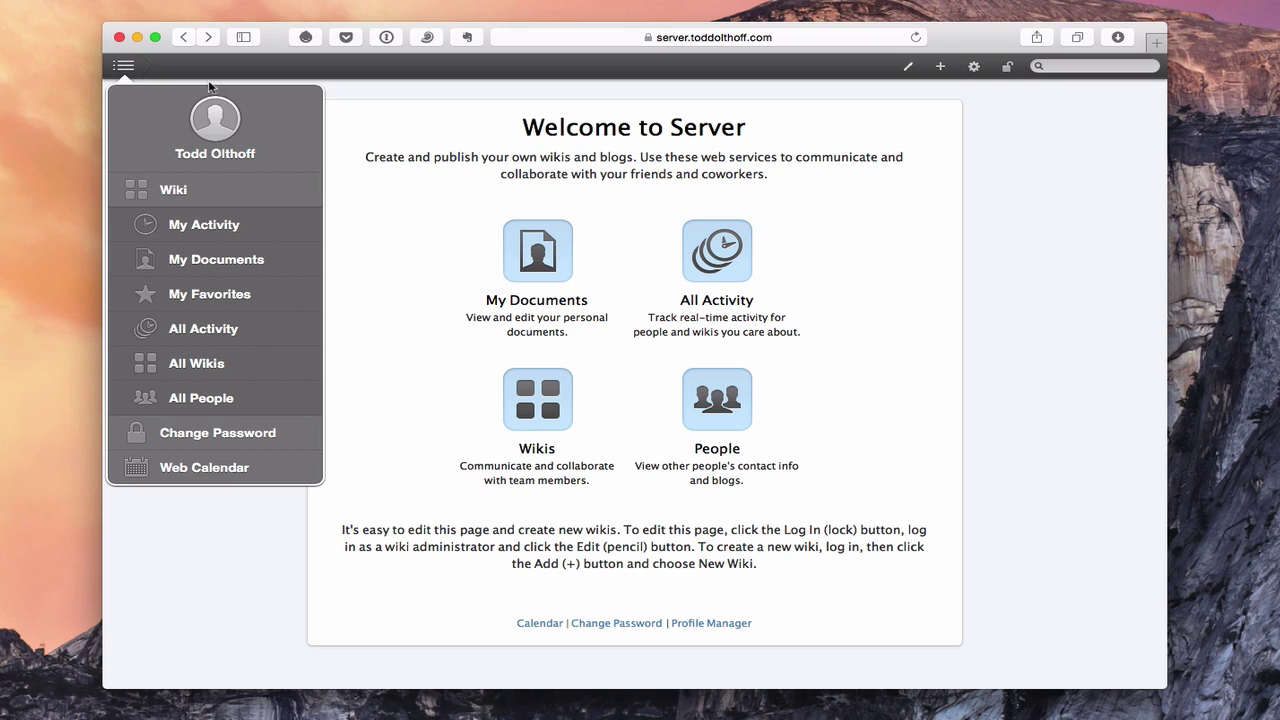
pyautogui.click(392, 125)
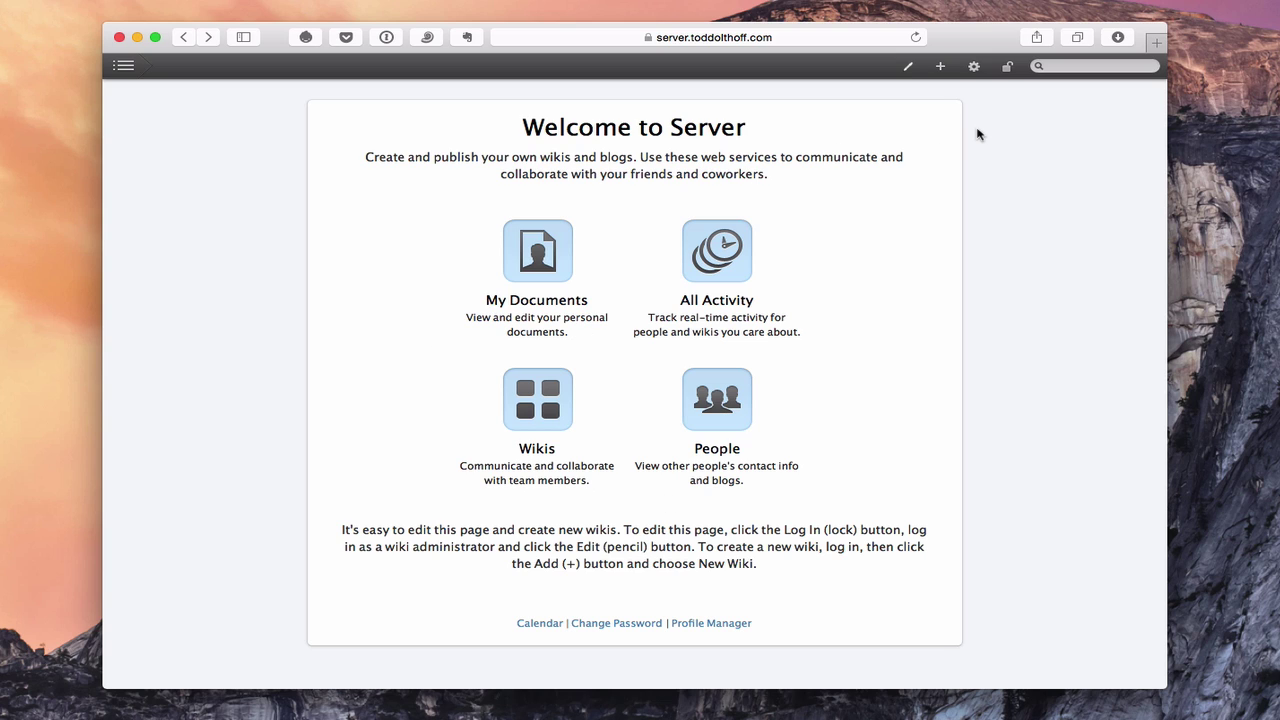
# - Edit the welcome page and change its heading to "Welcome to My Server"
pyautogui.click(909, 67)
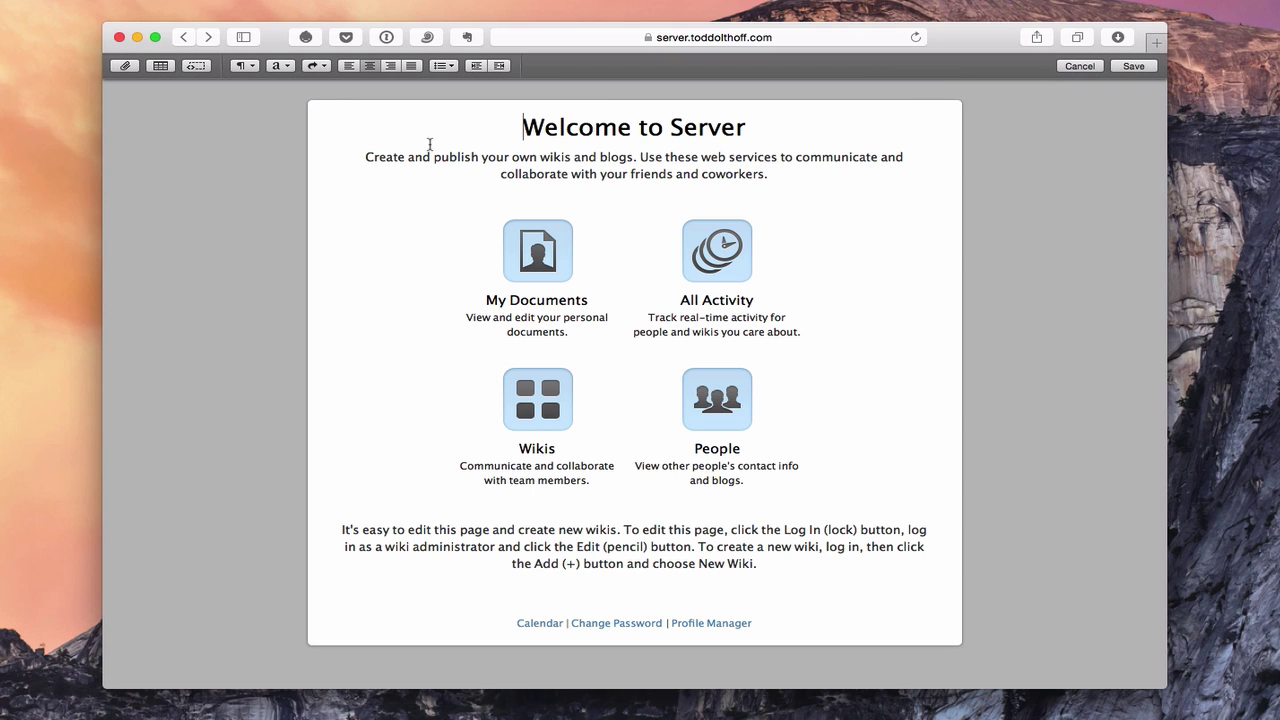
pyautogui.moveTo(522, 128); pyautogui.dragTo(741, 132)
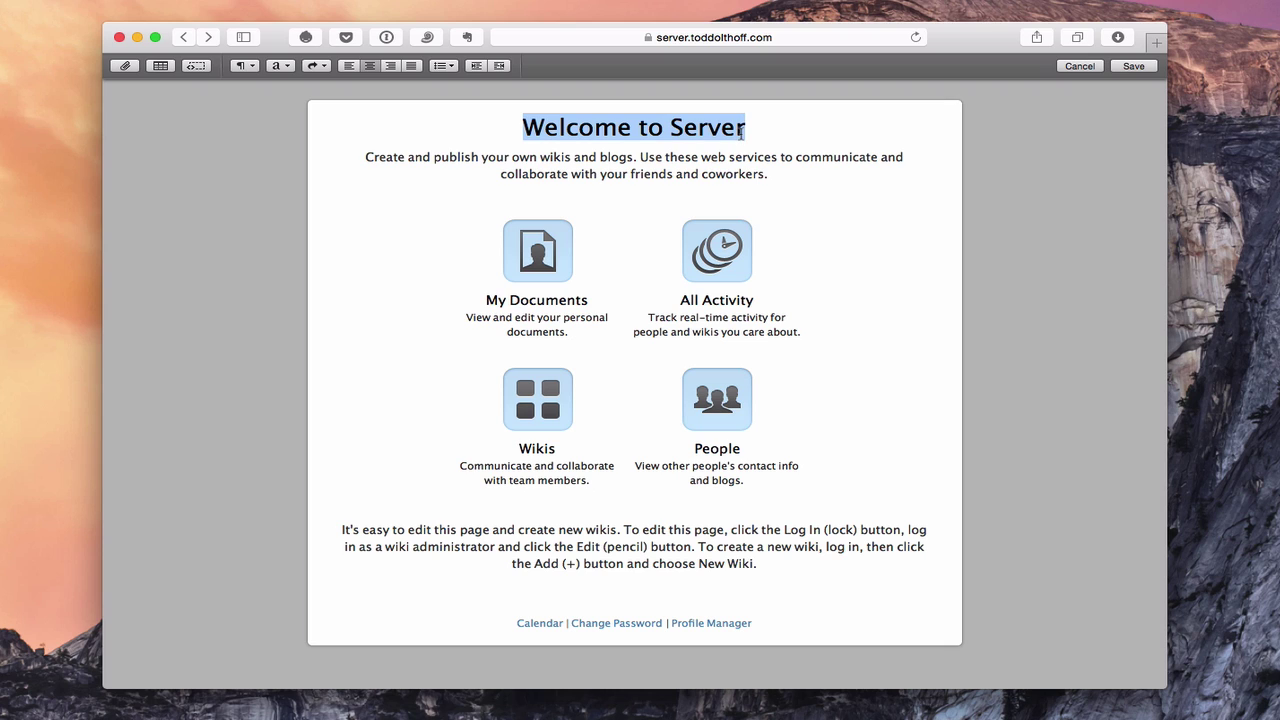
pyautogui.click(668, 128)
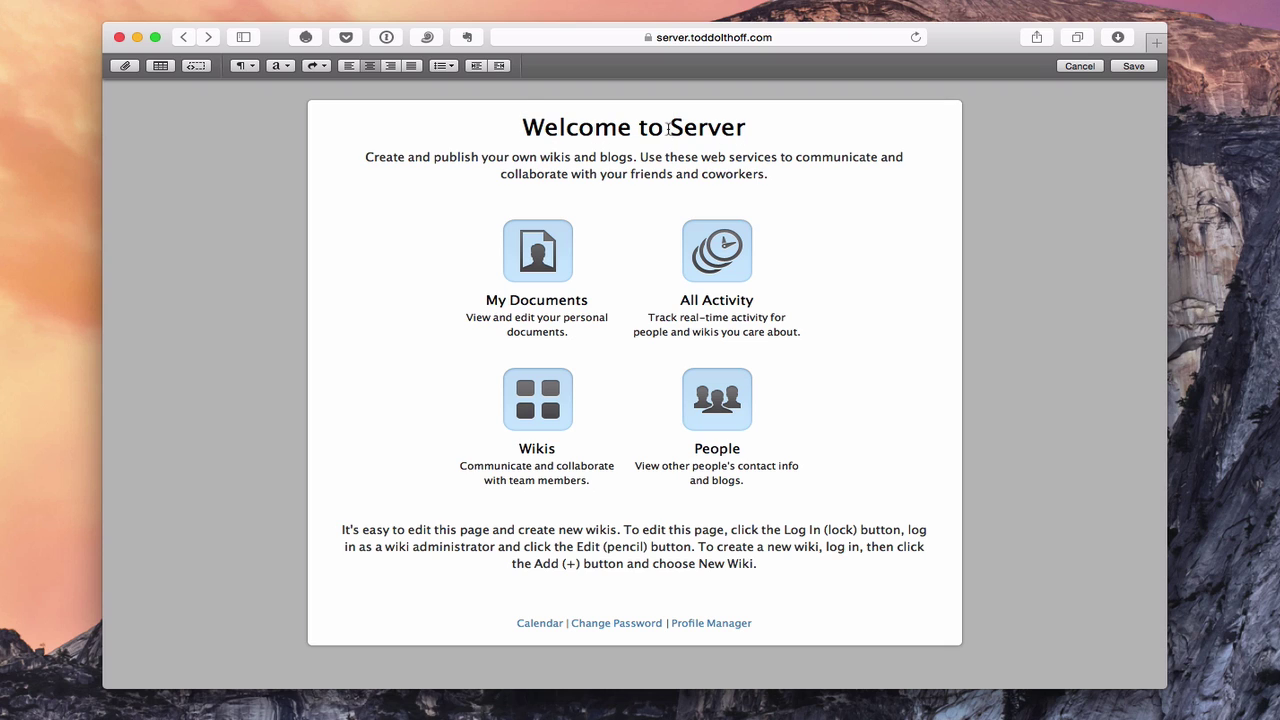
pyautogui.write('My')
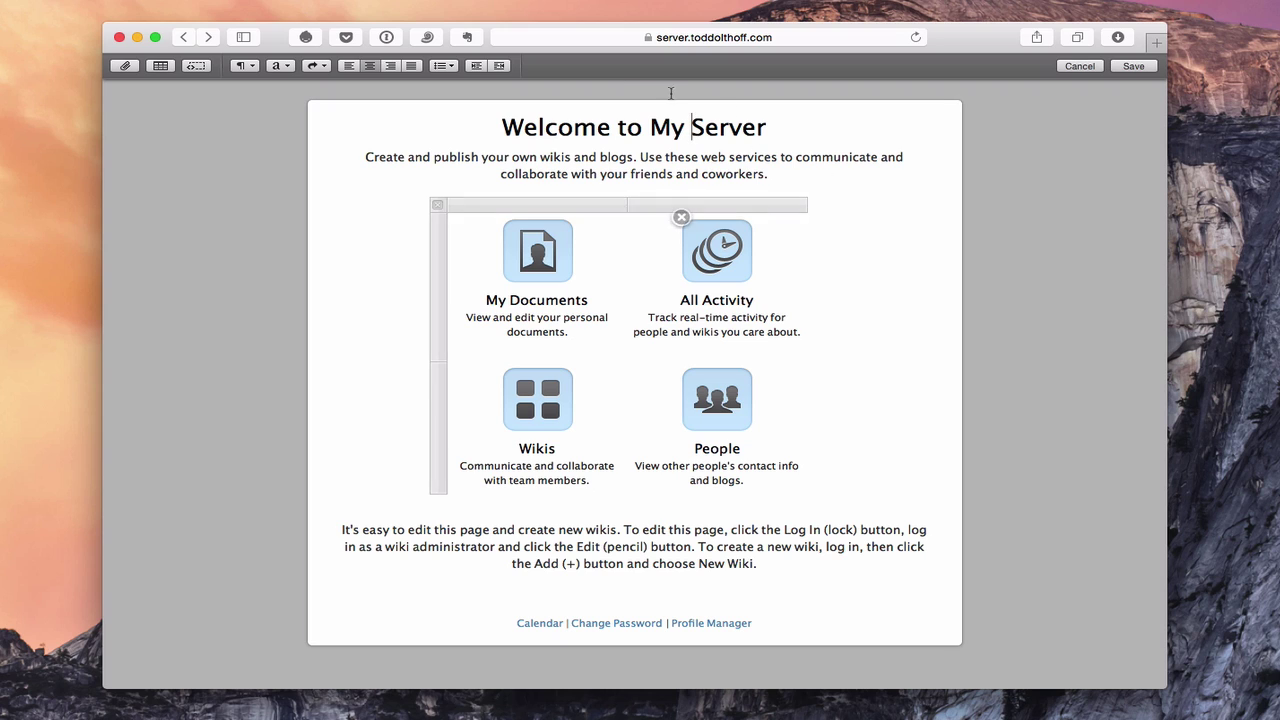
# - Slightly widen the first column of the icon table on the welcome page
pyautogui.moveTo(661, 215)
pyautogui.moveTo(600, 225)
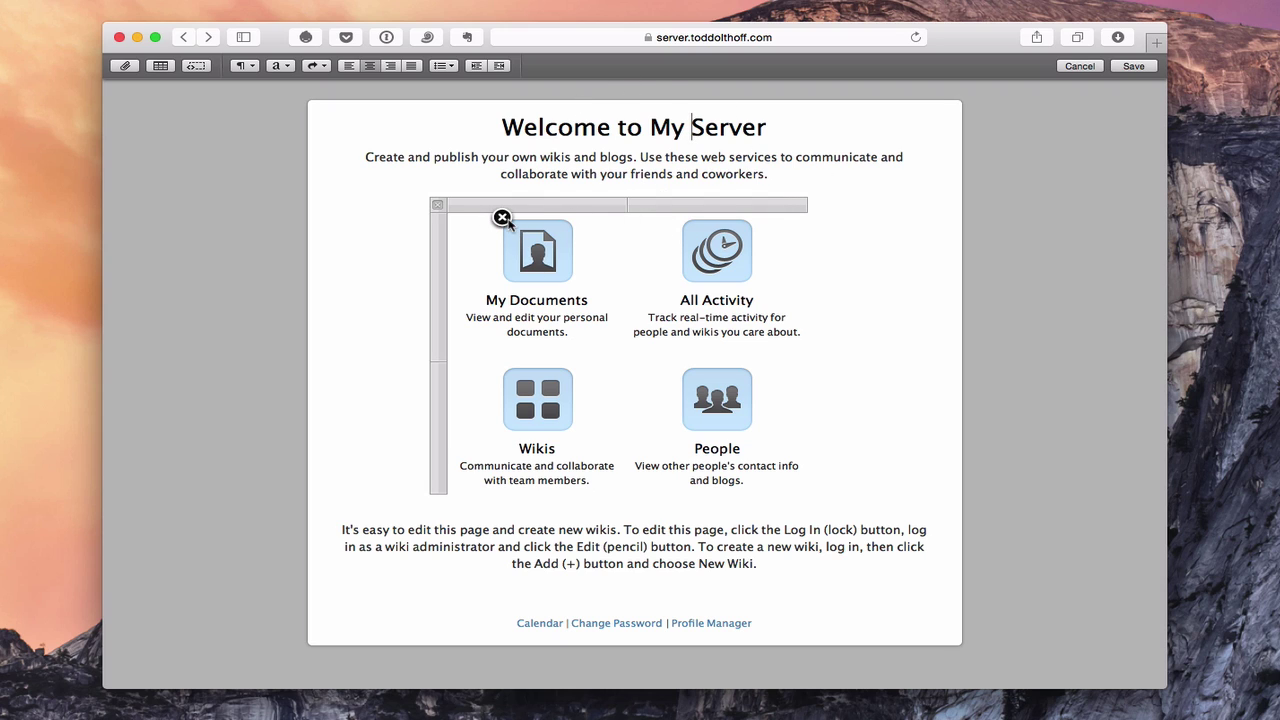
pyautogui.moveTo(679, 236)
pyautogui.moveTo(625, 205)
pyautogui.mouseDown()
pyautogui.moveTo(655, 205)
pyautogui.moveTo(639, 205)
pyautogui.mouseUp()
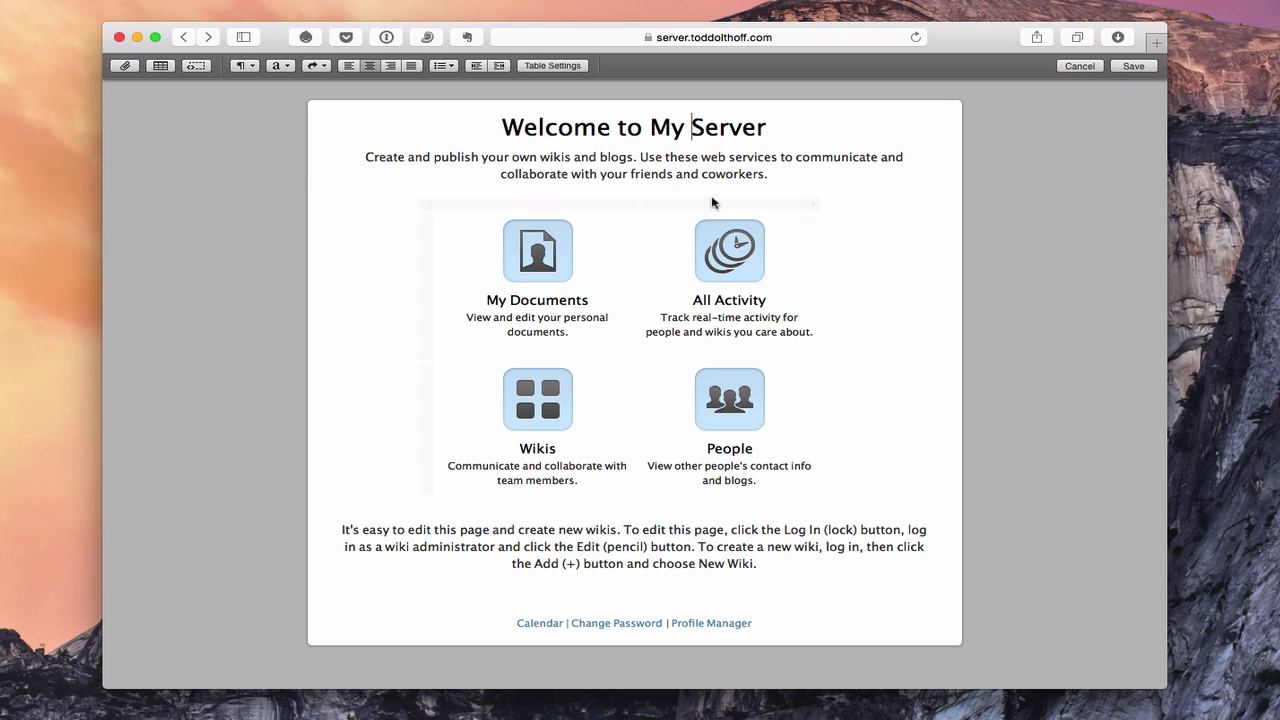
# - Examine the sorting, adding and deleting options for the icon table's second column and dismiss them
pyautogui.click(805, 233)
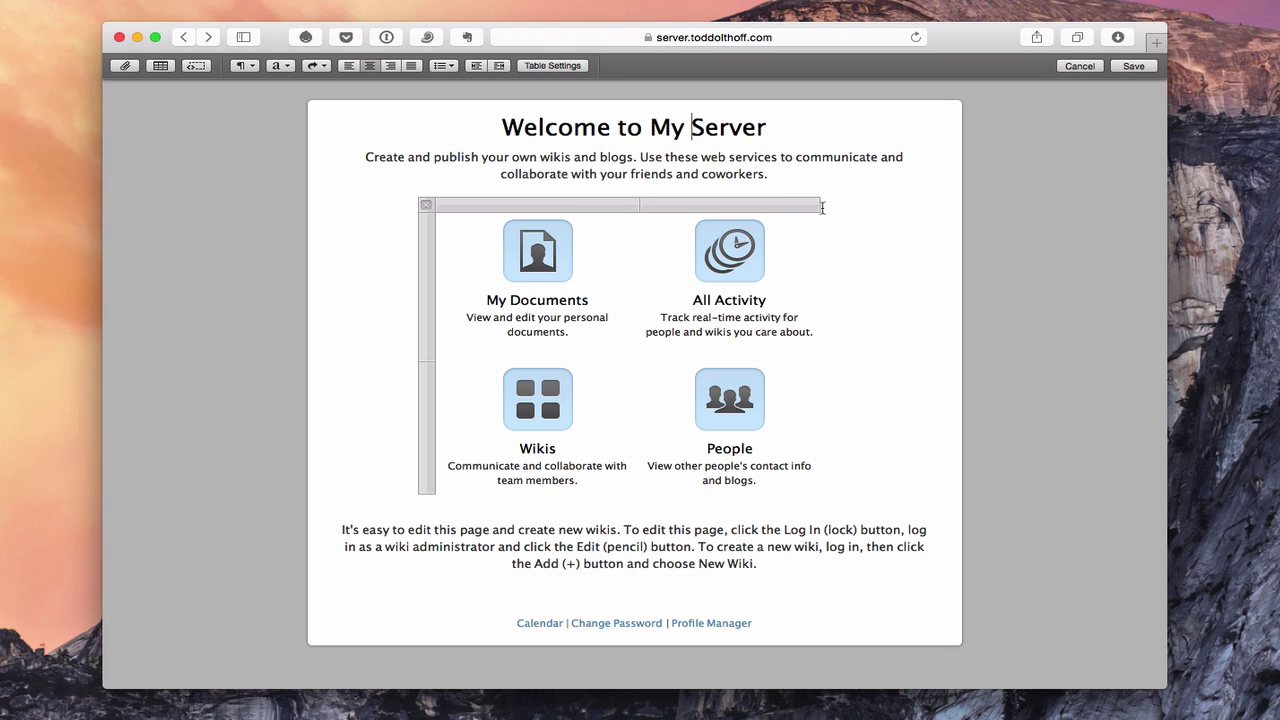
pyautogui.click(813, 206)
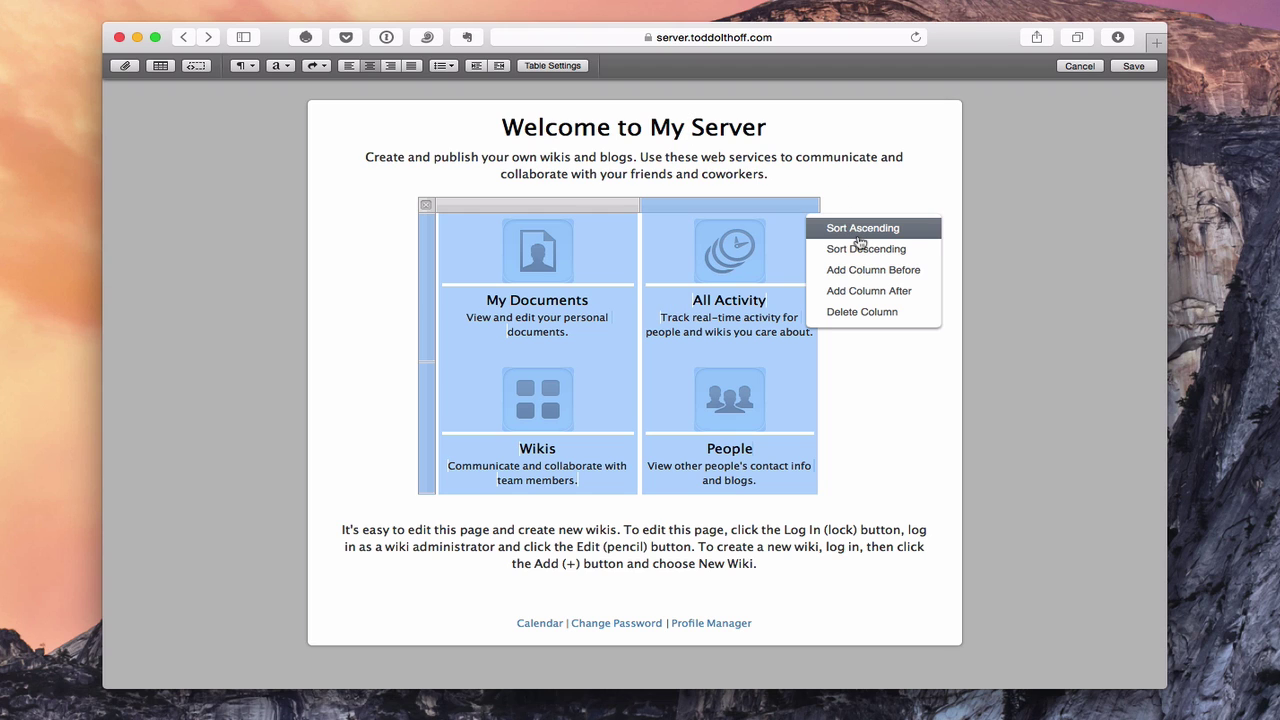
pyautogui.click(870, 180)
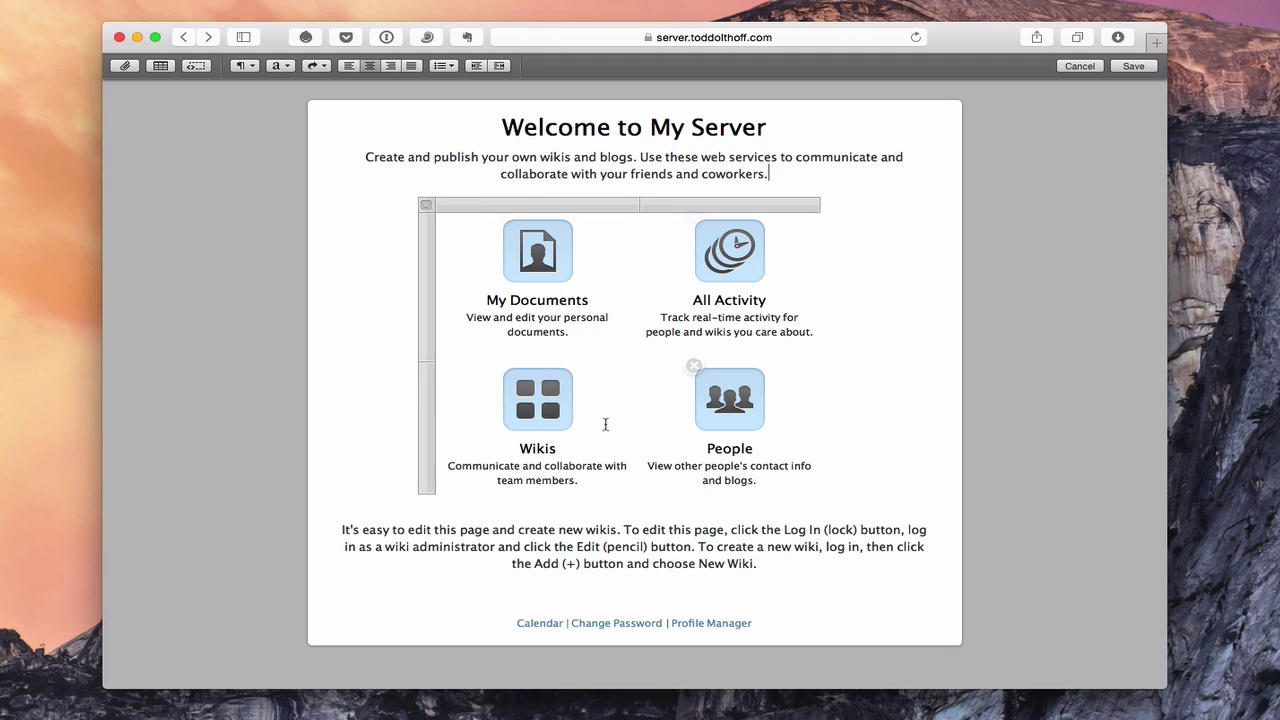
# - Check the row color and gridline options in the icon table's Table Settings and cancel the dialog
pyautogui.click(559, 299)
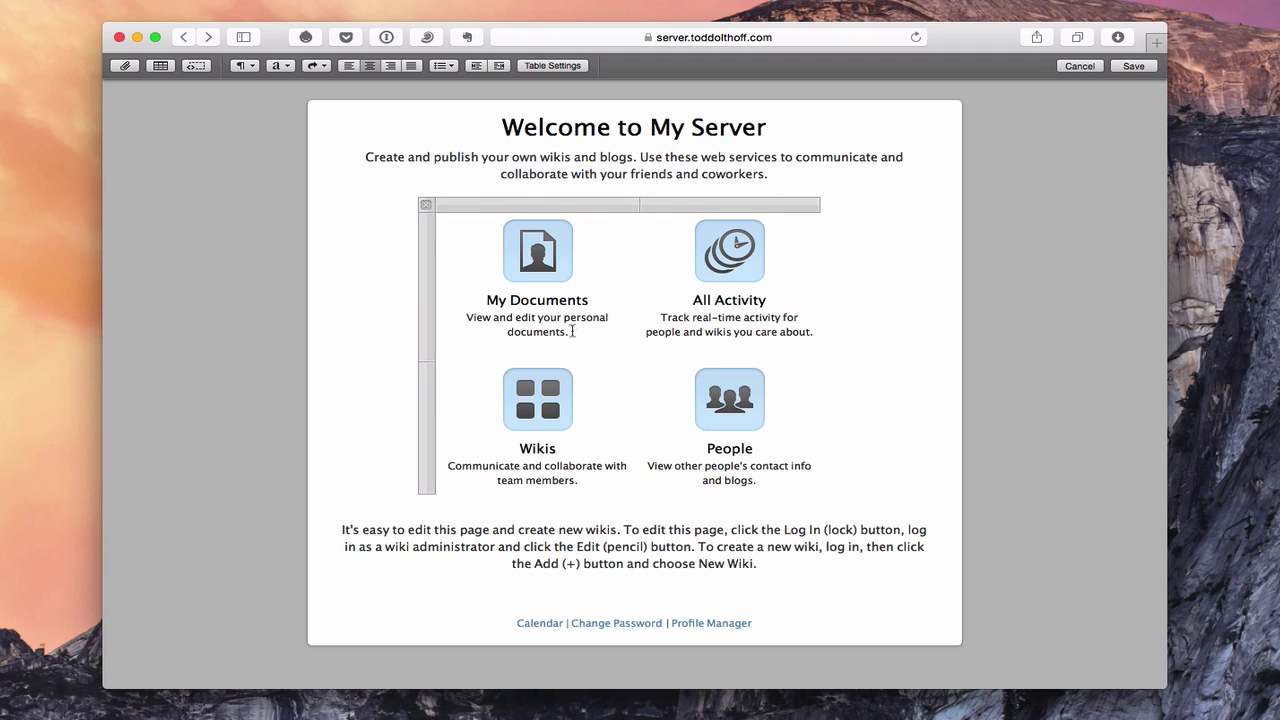
pyautogui.click(555, 66)
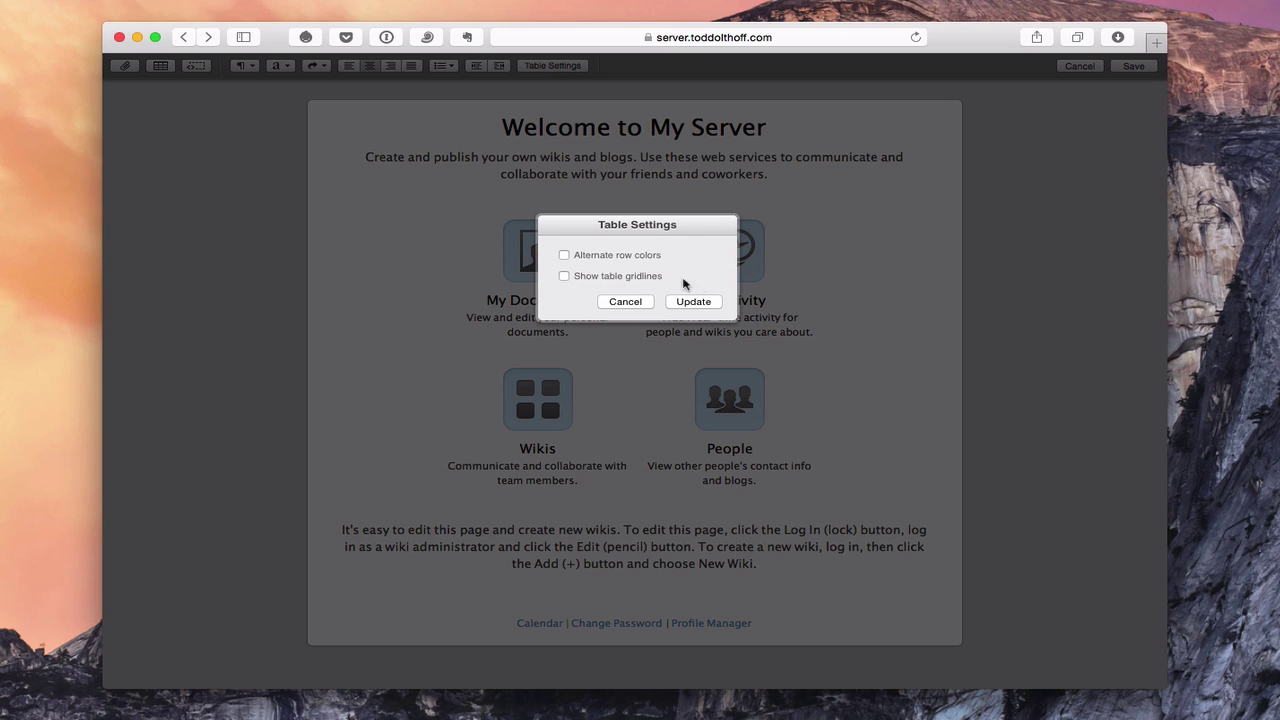
pyautogui.click(625, 302)
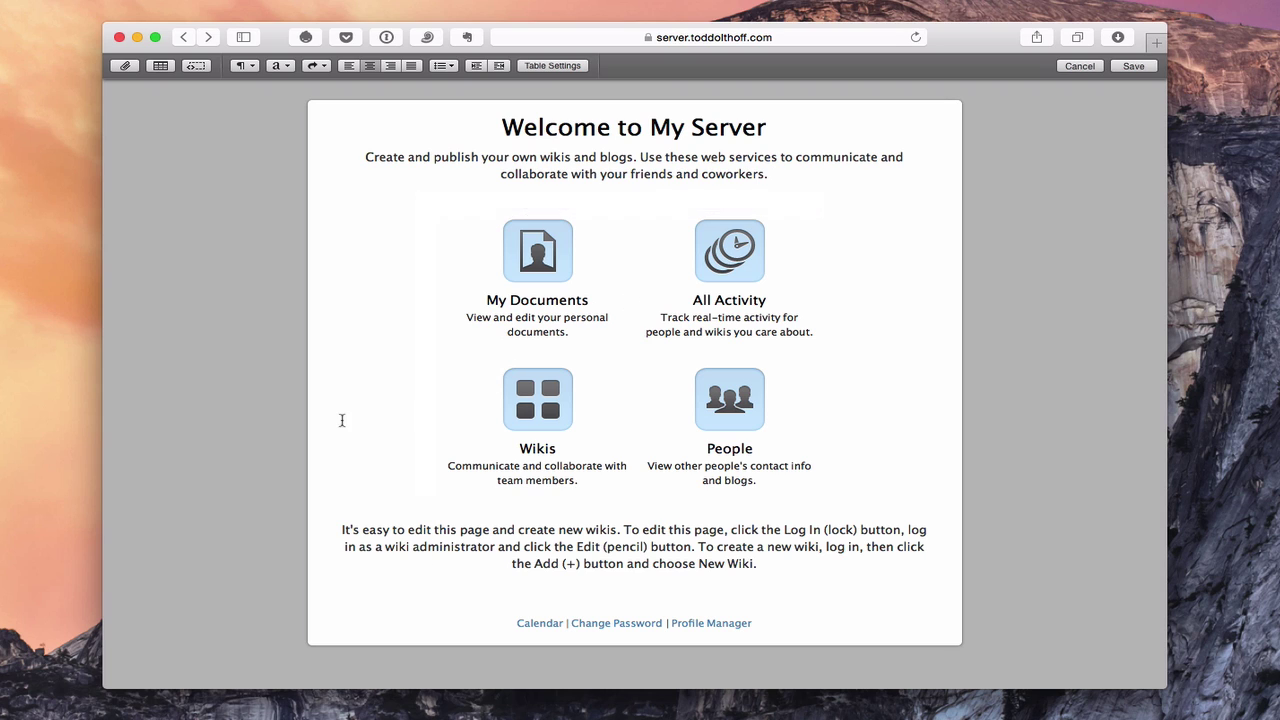
# - Examine the file upload dialog and the text style and link options in the page editor, dismissing each without changes
pyautogui.click(125, 67)
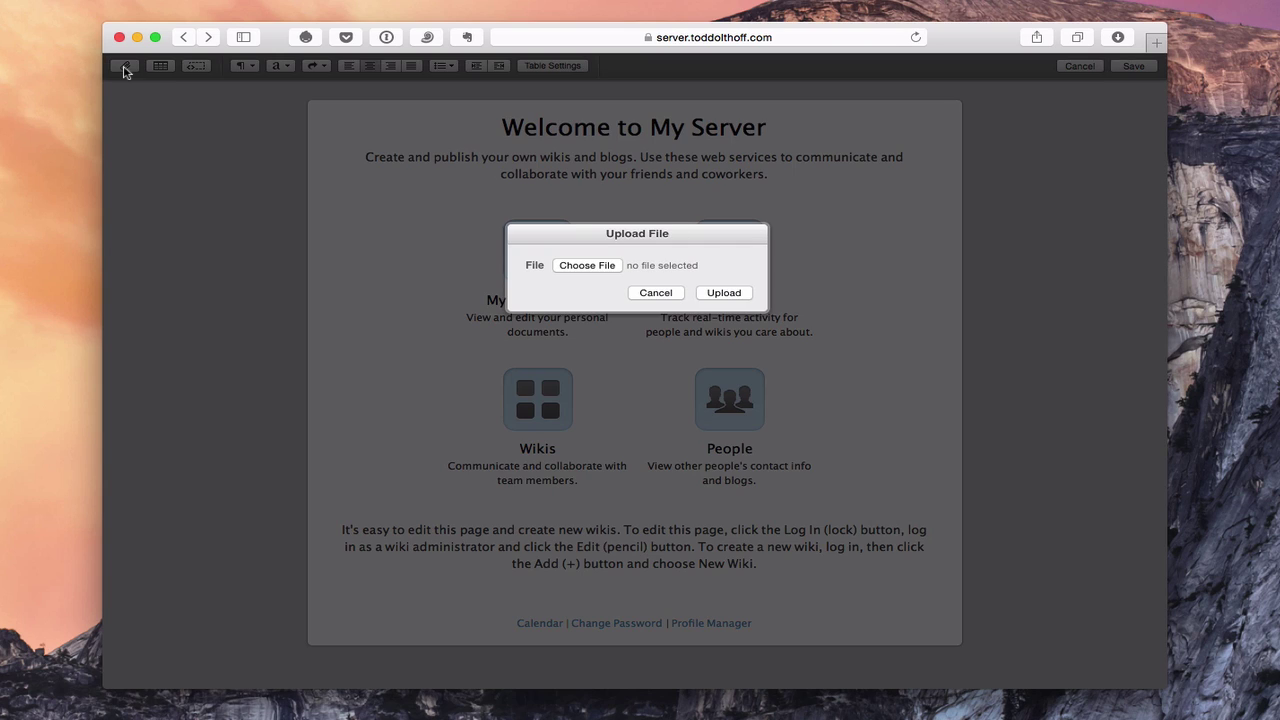
pyautogui.click(655, 293)
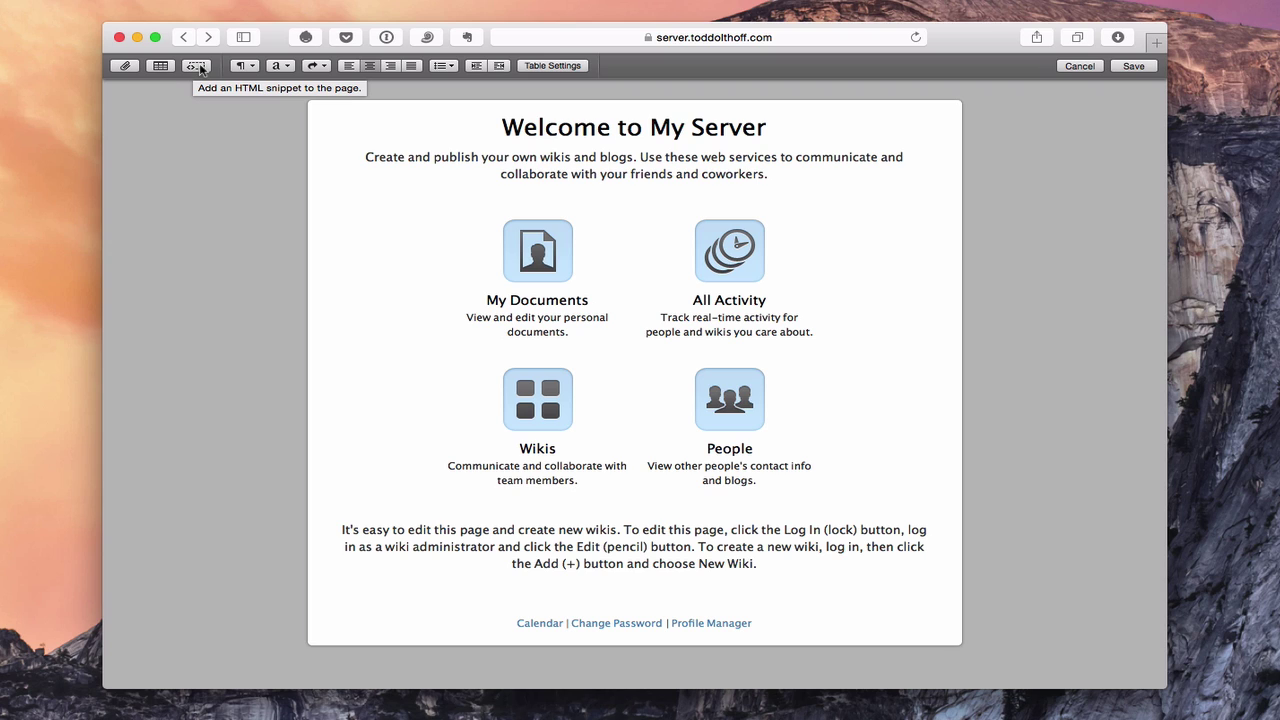
pyautogui.click(288, 68)
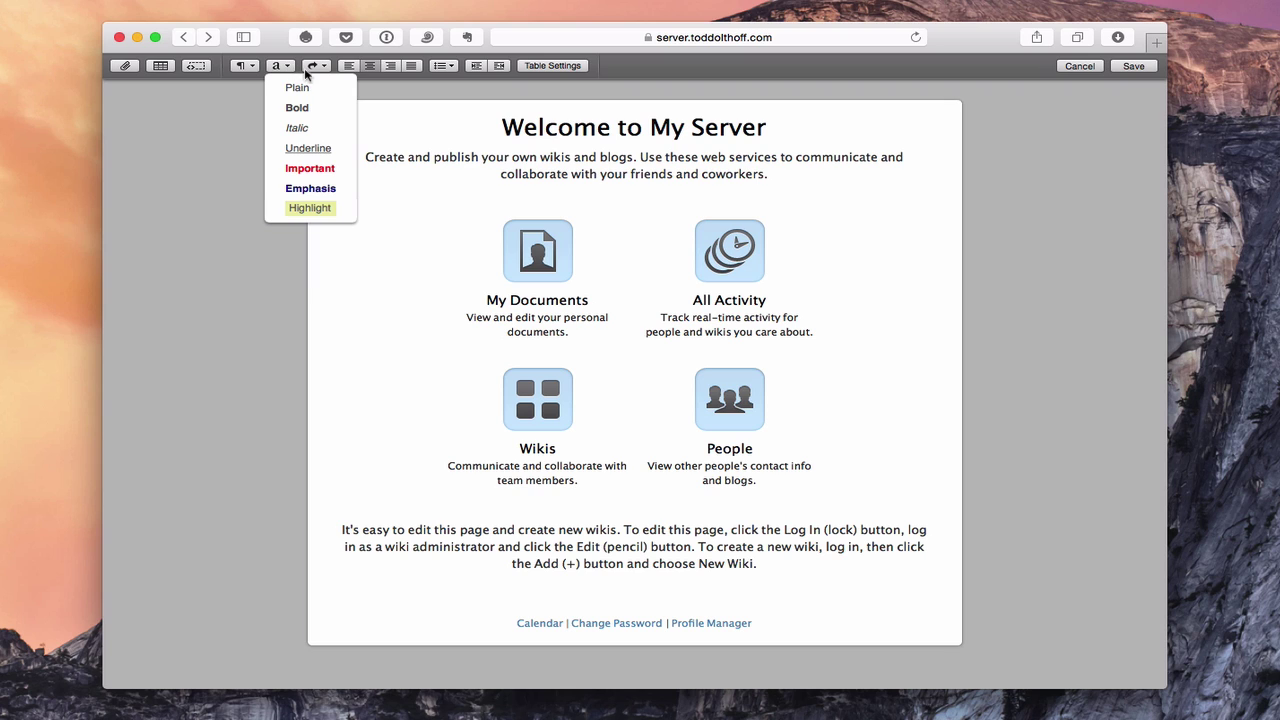
pyautogui.click(326, 66)
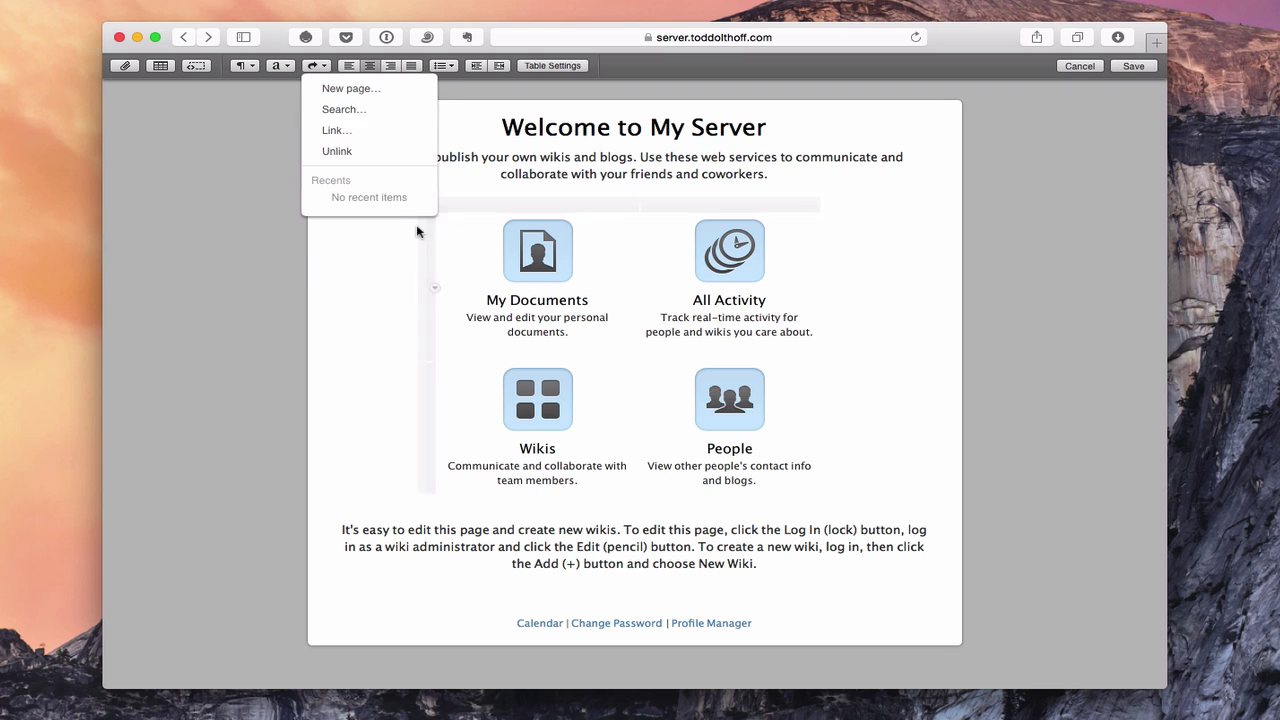
pyautogui.moveTo(533, 258)
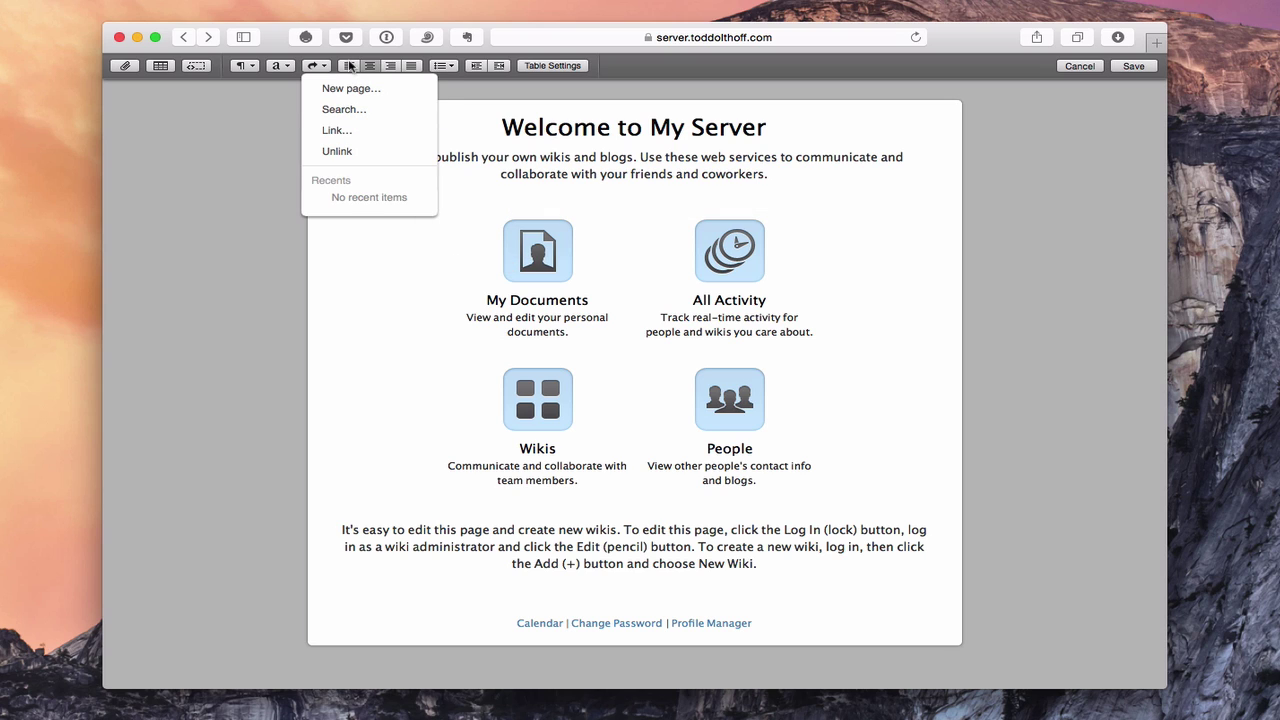
pyautogui.click(290, 268)
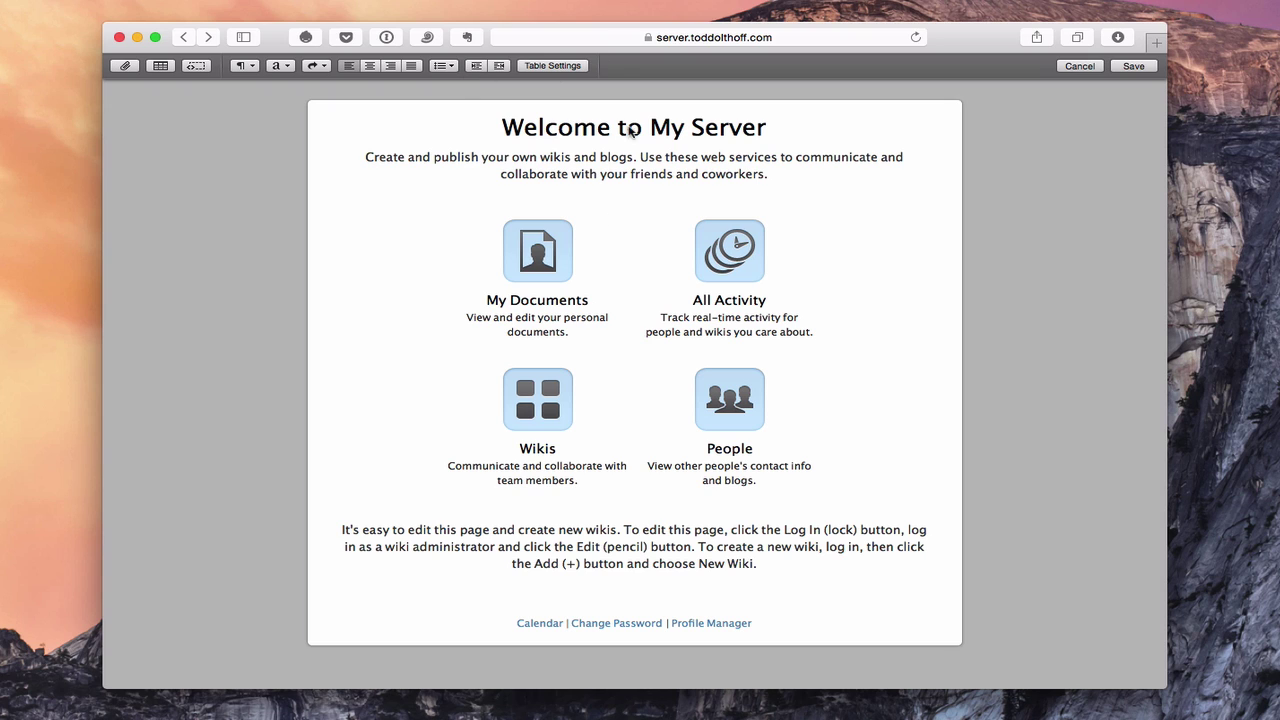
# - Save the edited welcome page and view the options for creating new content
pyautogui.click(1136, 65)
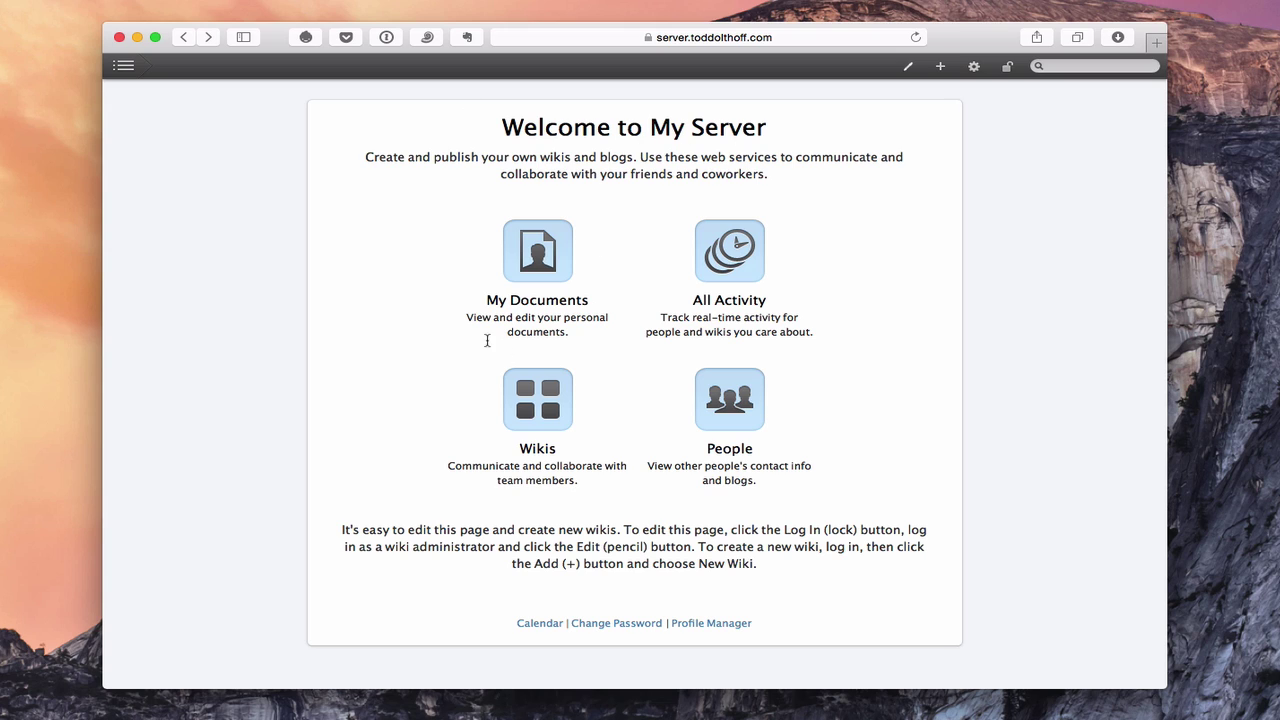
pyautogui.click(941, 67)
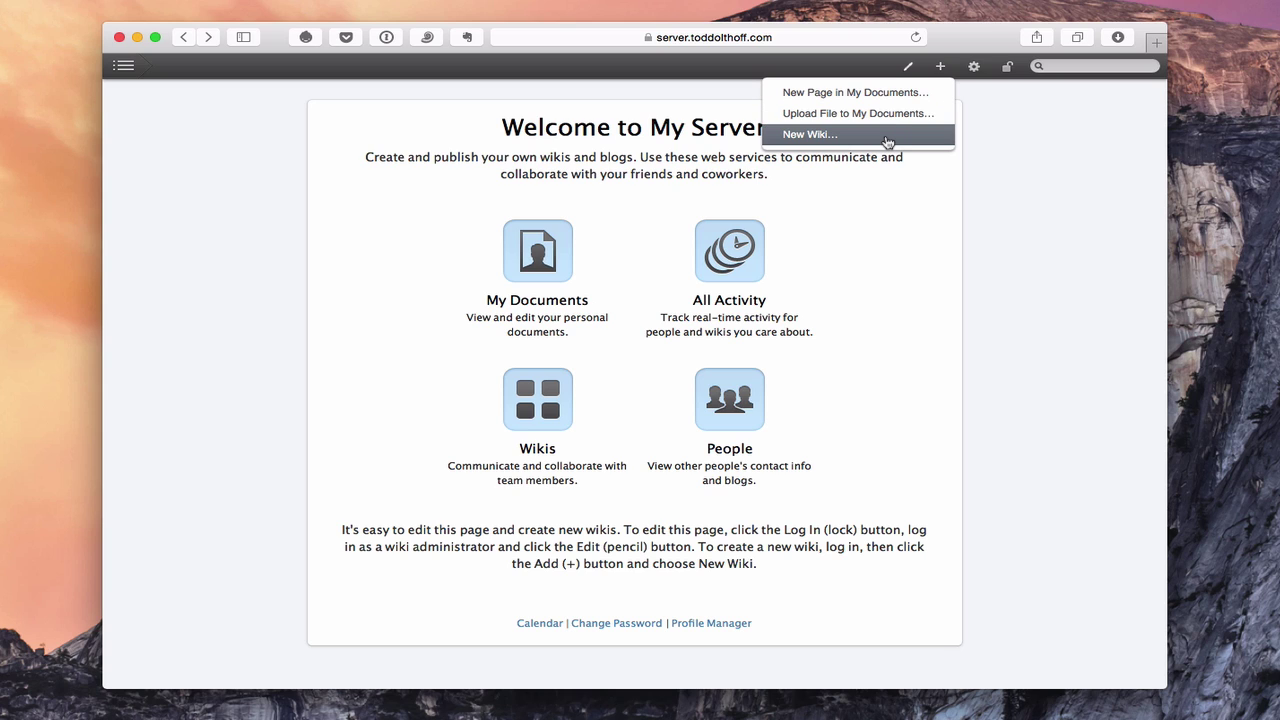
# - In My User Settings, enable the Blog service, choose the dark blue color scheme and save the settings
pyautogui.click(974, 67)
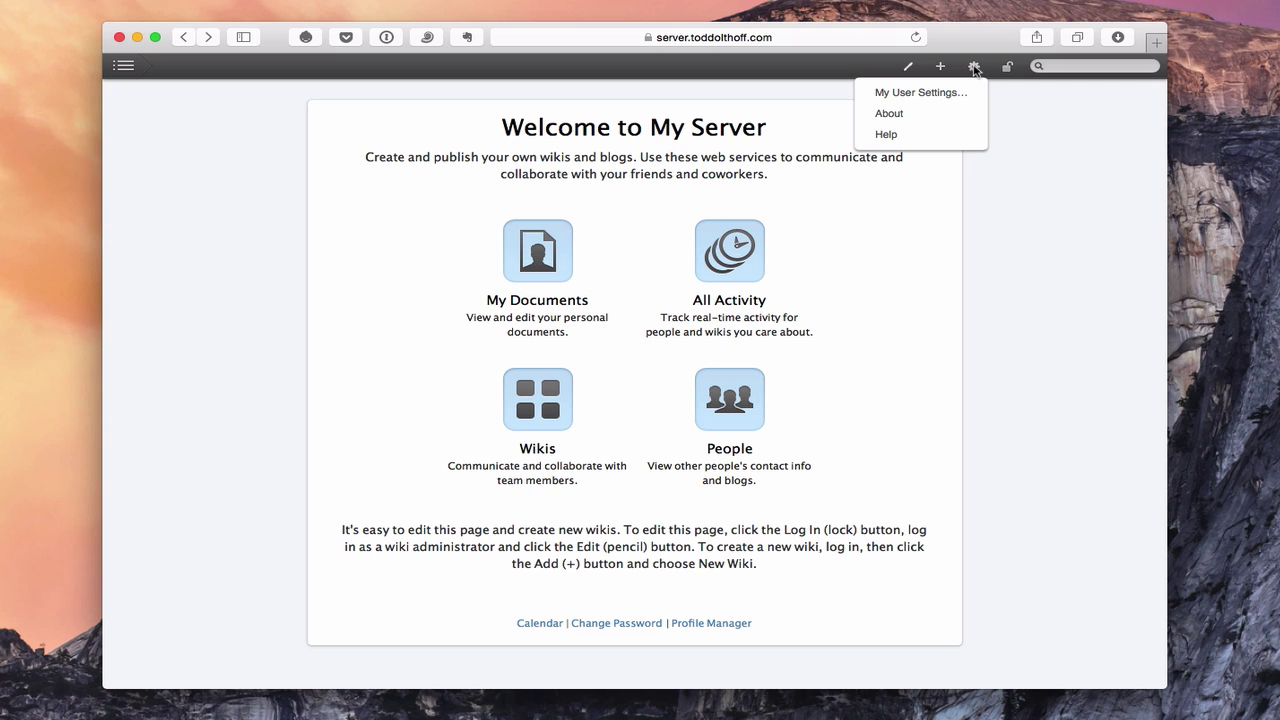
pyautogui.click(941, 94)
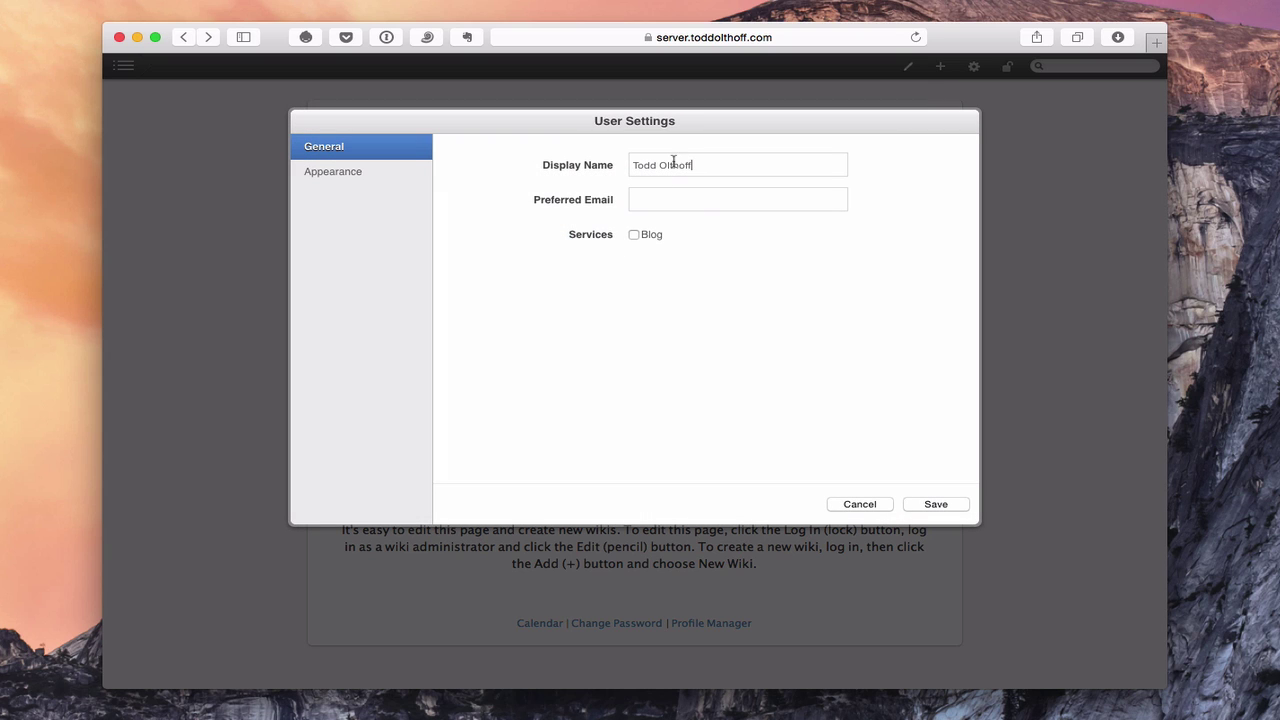
pyautogui.click(634, 236)
pyautogui.click(345, 174)
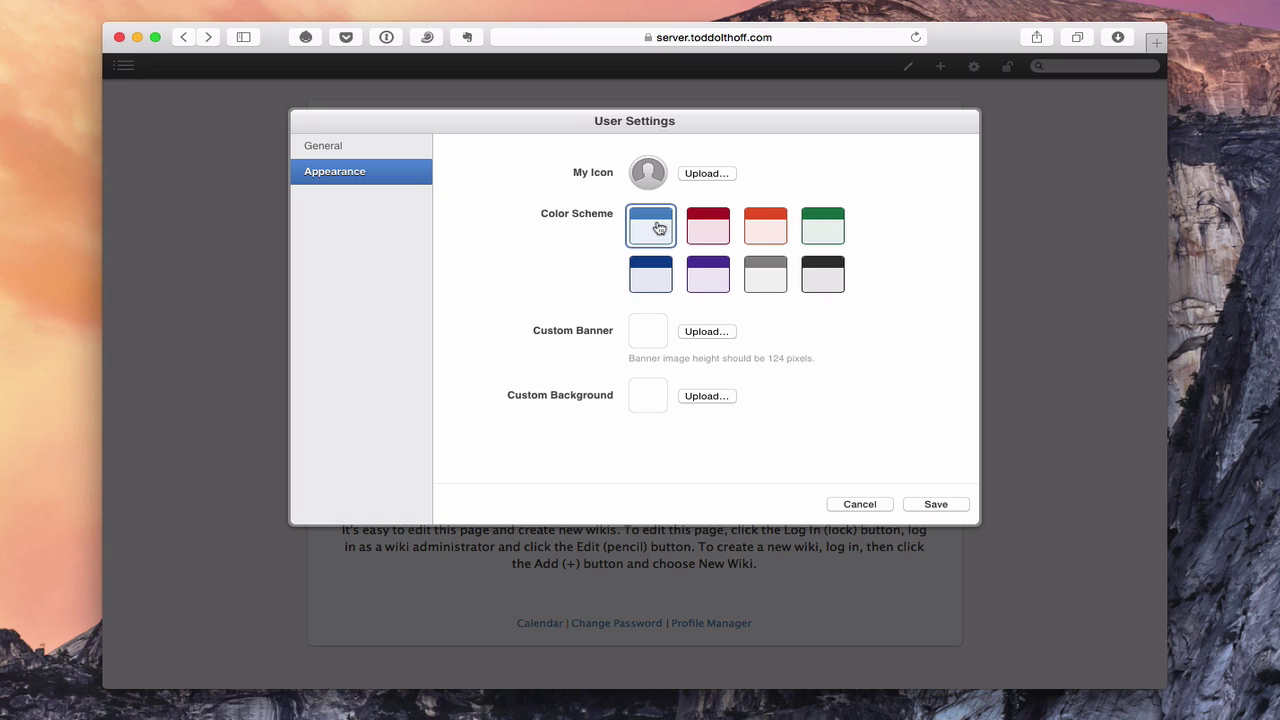
pyautogui.click(652, 276)
pyautogui.click(932, 506)
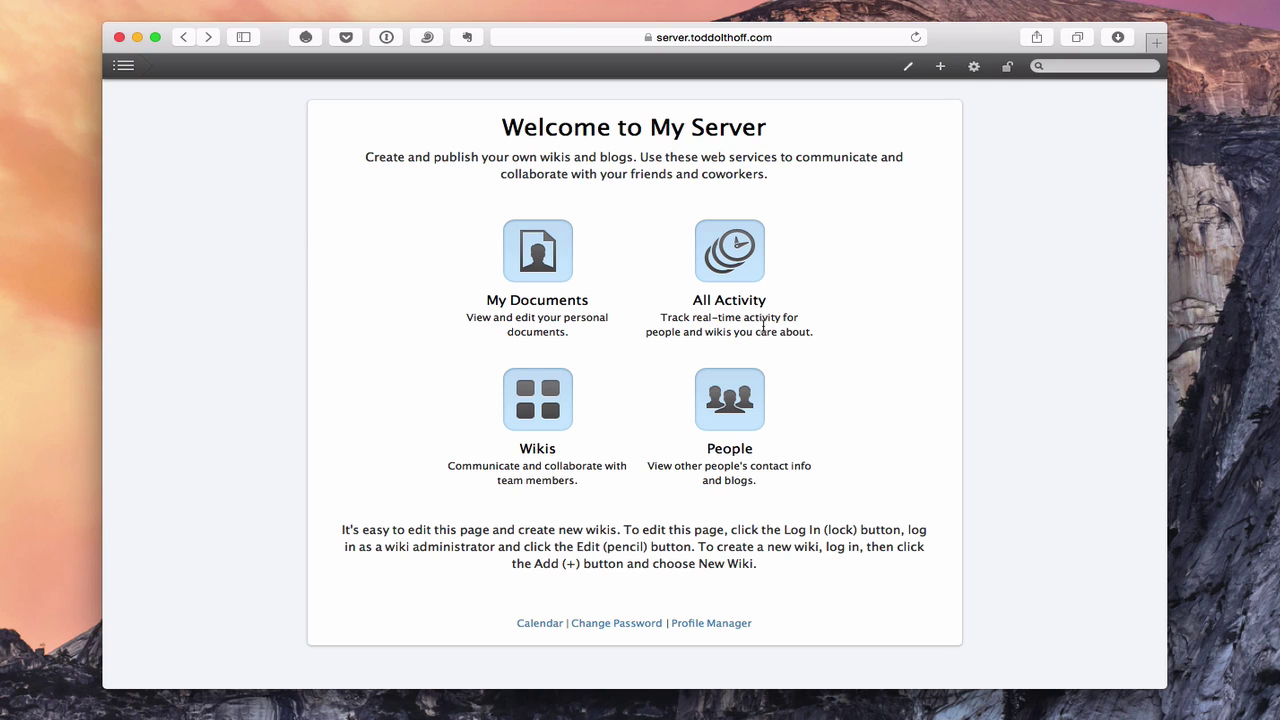
# - Look through the Everything, Unread and Favorites views of All Activity and its content creation and settings options
pyautogui.click(733, 262)
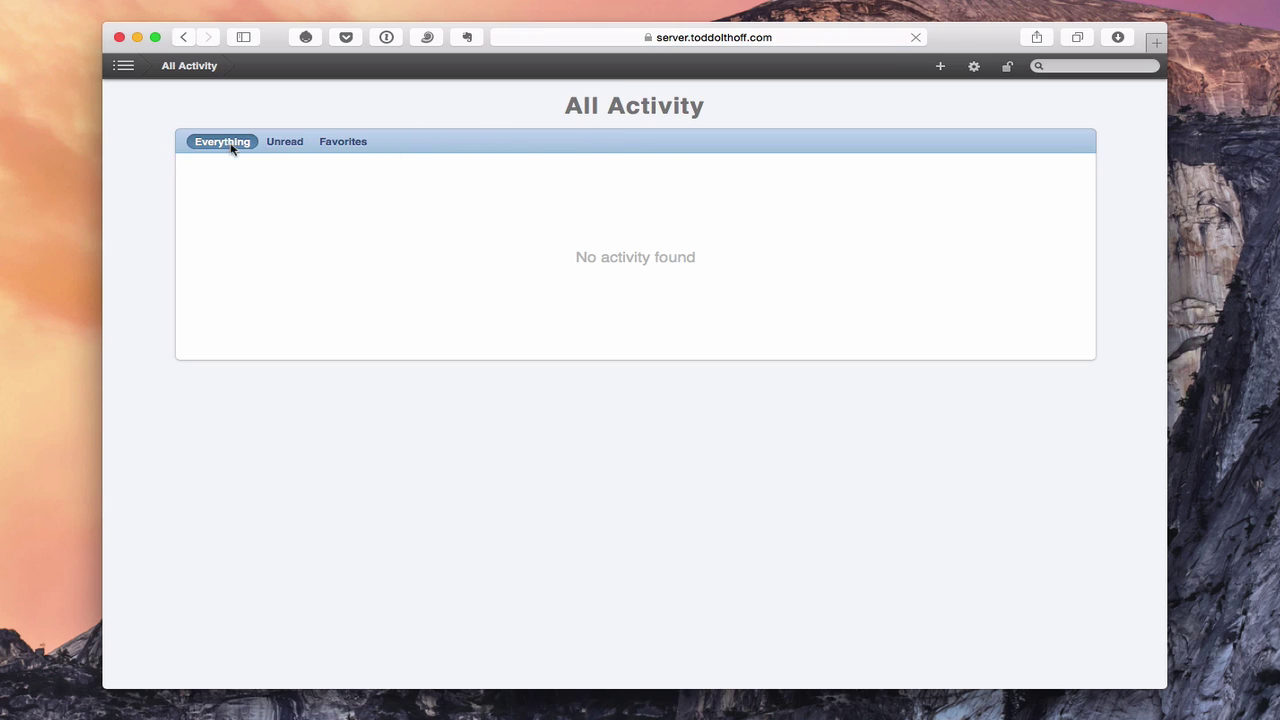
pyautogui.click(285, 143)
pyautogui.click(352, 143)
pyautogui.click(222, 143)
pyautogui.click(940, 67)
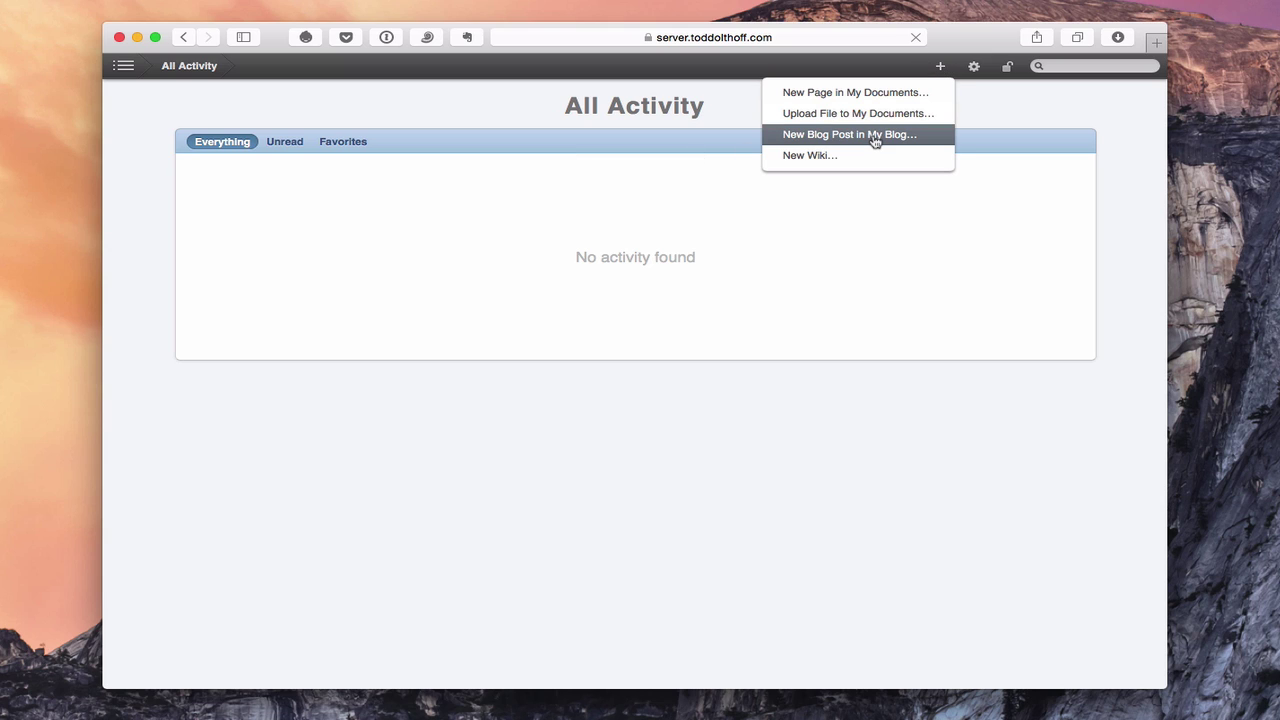
pyautogui.click(943, 67)
pyautogui.click(974, 68)
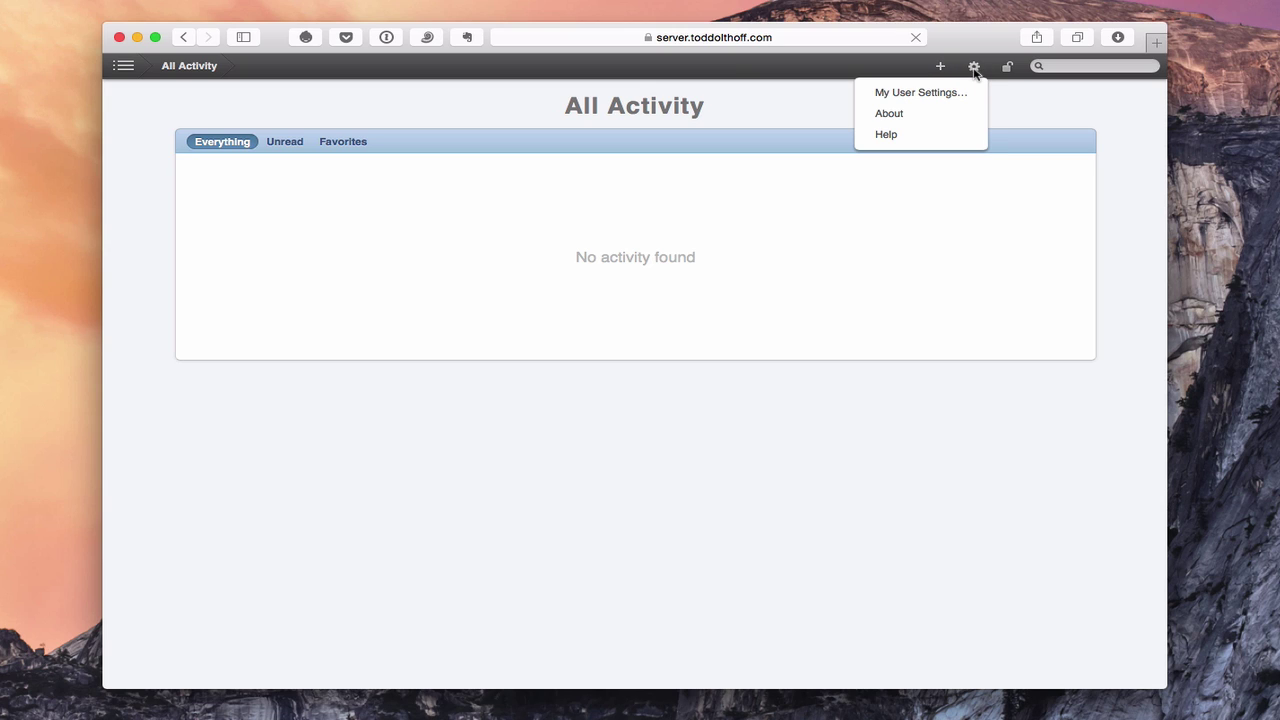
pyautogui.click(974, 68)
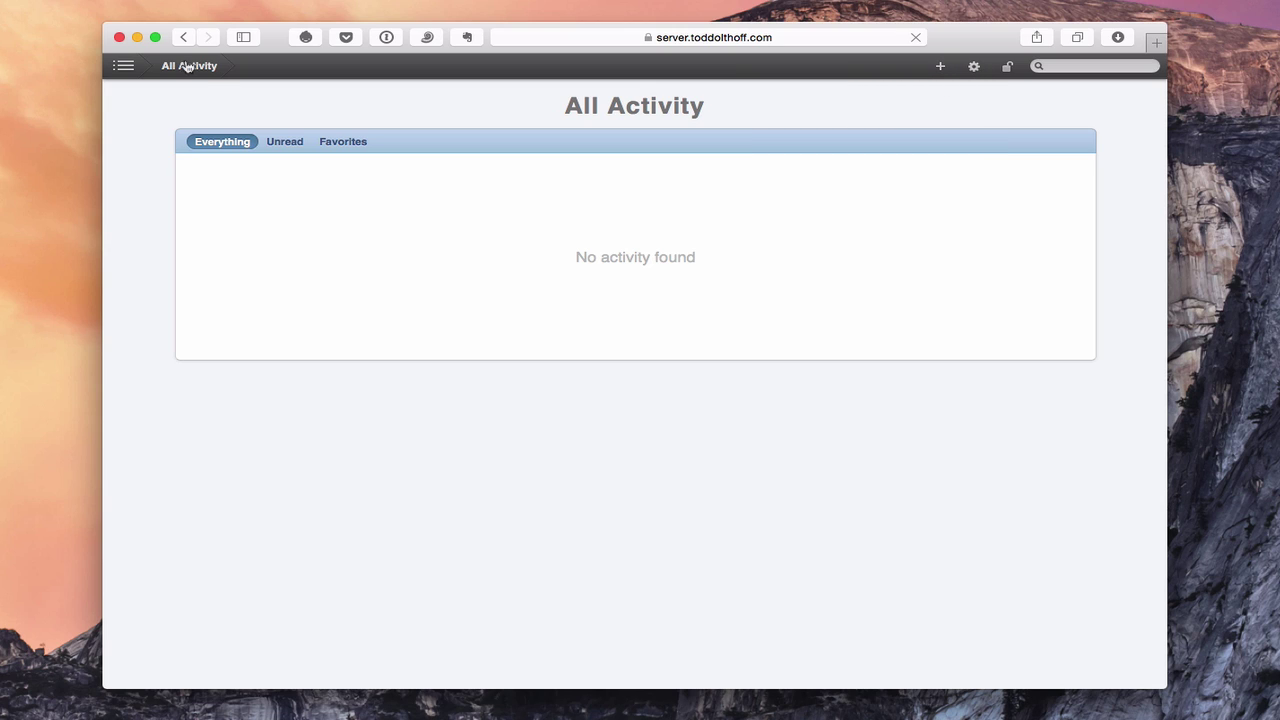
# - Go to My Documents and open the user's profile page document
pyautogui.click(123, 66)
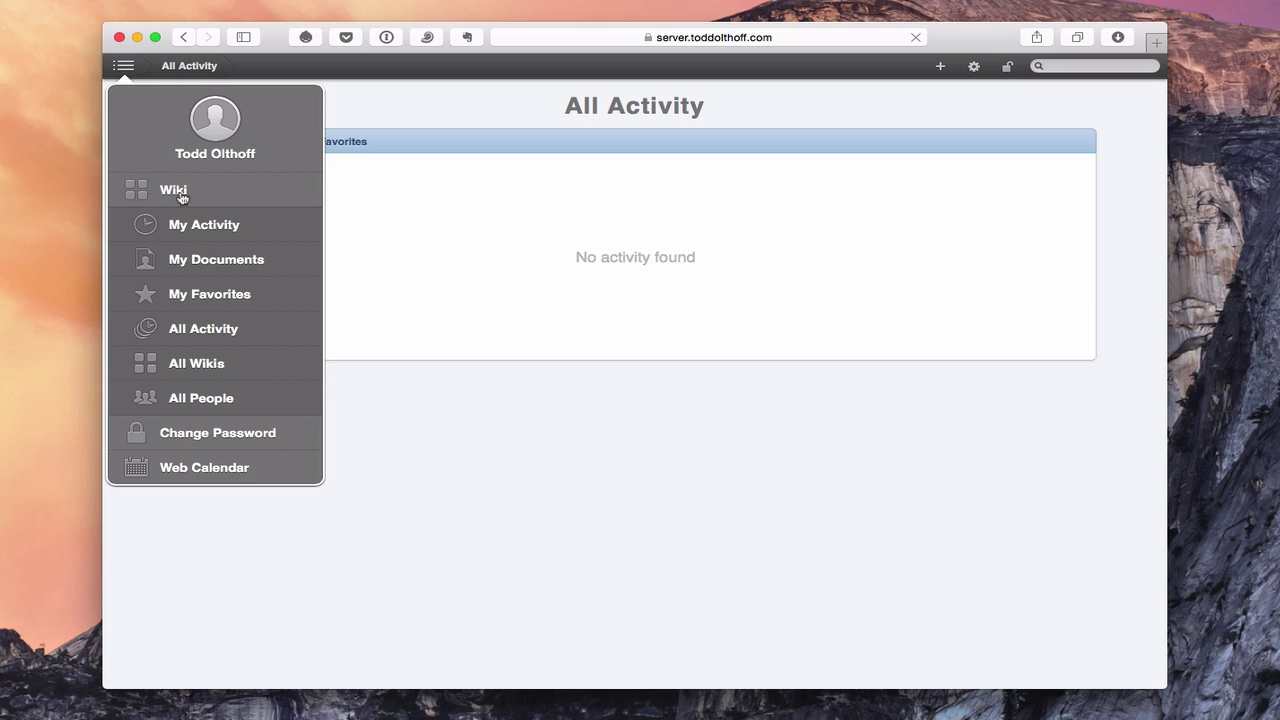
pyautogui.click(205, 262)
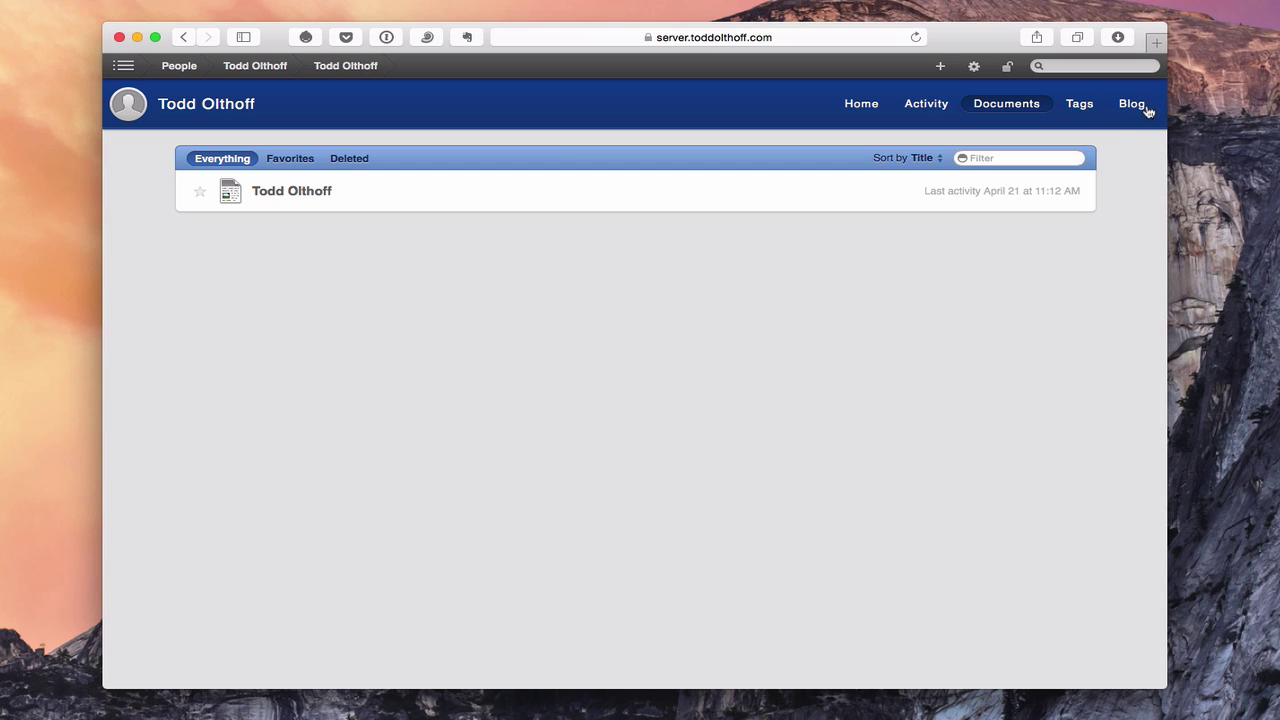
pyautogui.click(296, 191)
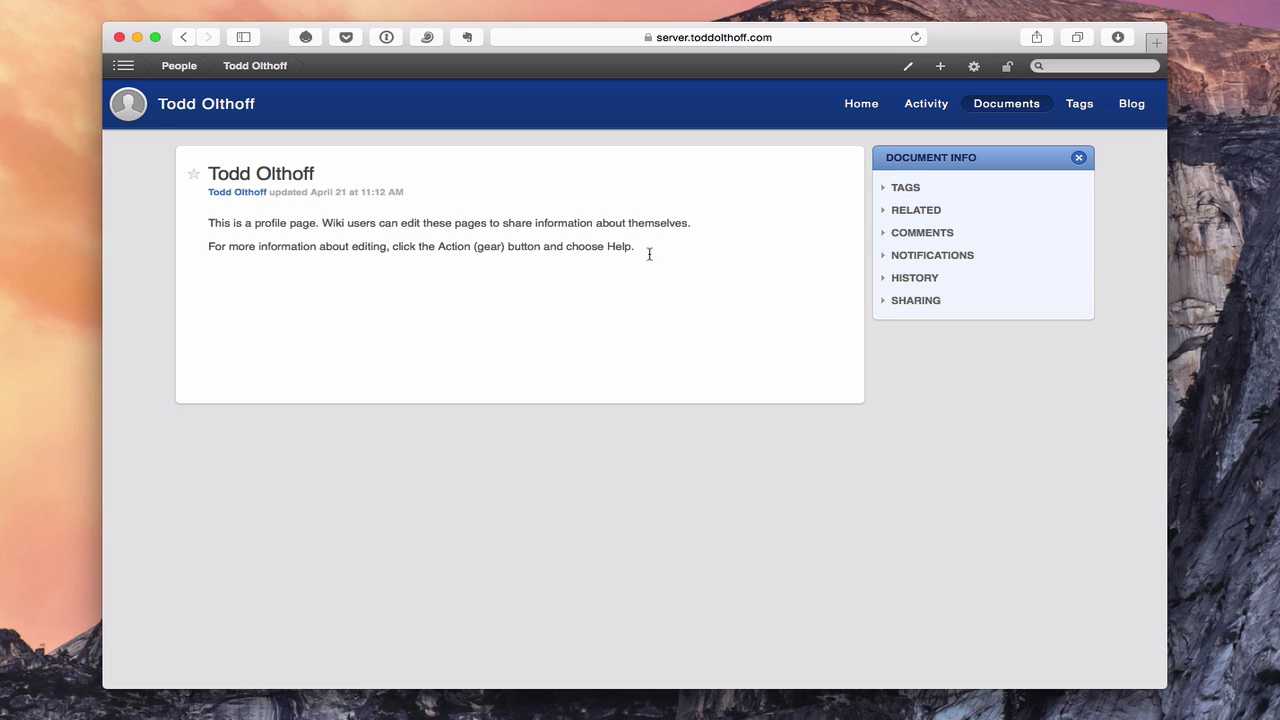
# - Add the tag "first post" to the profile page document
pyautogui.click(886, 189)
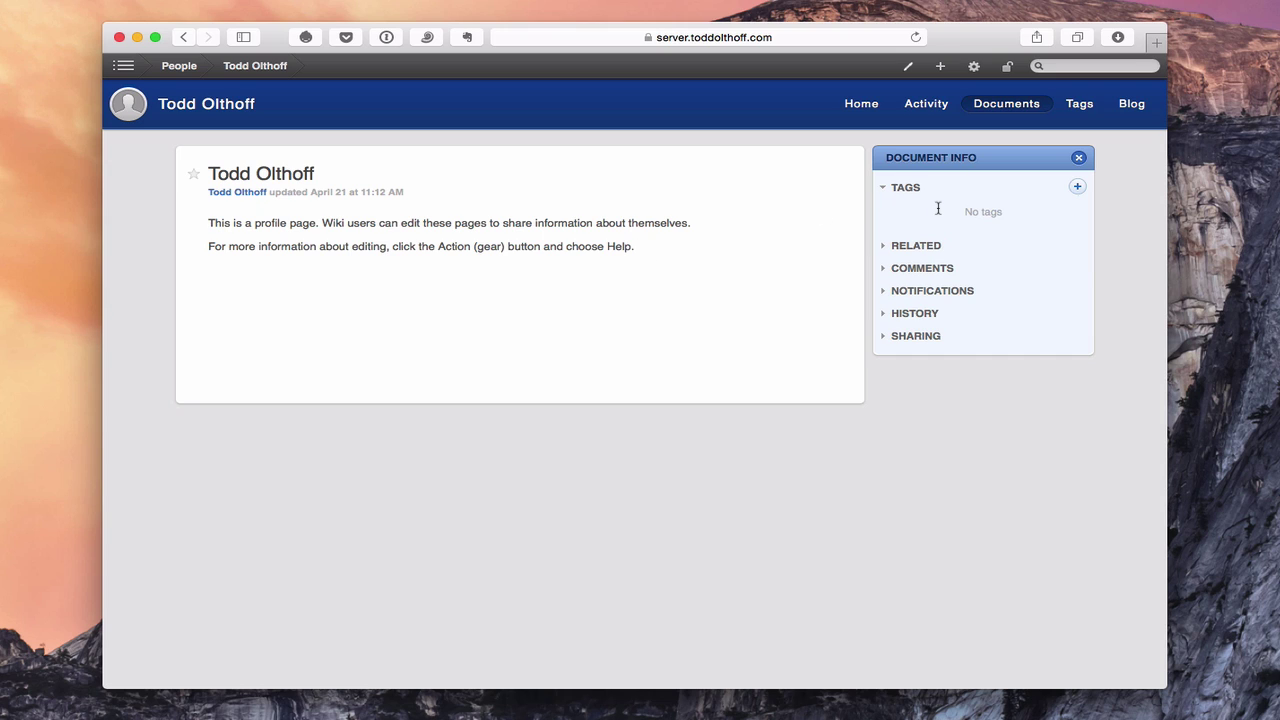
pyautogui.click(1077, 187)
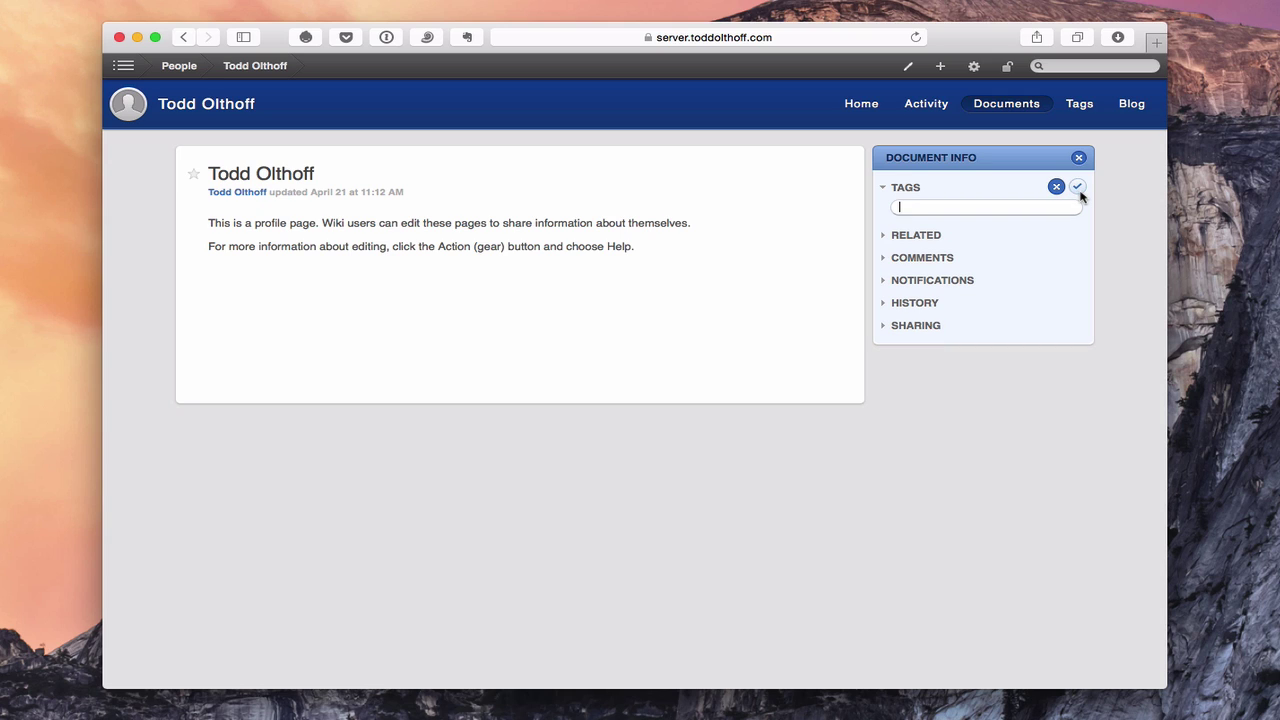
pyautogui.write('first post')
pyautogui.press('Return')
pyautogui.moveTo(948, 222)
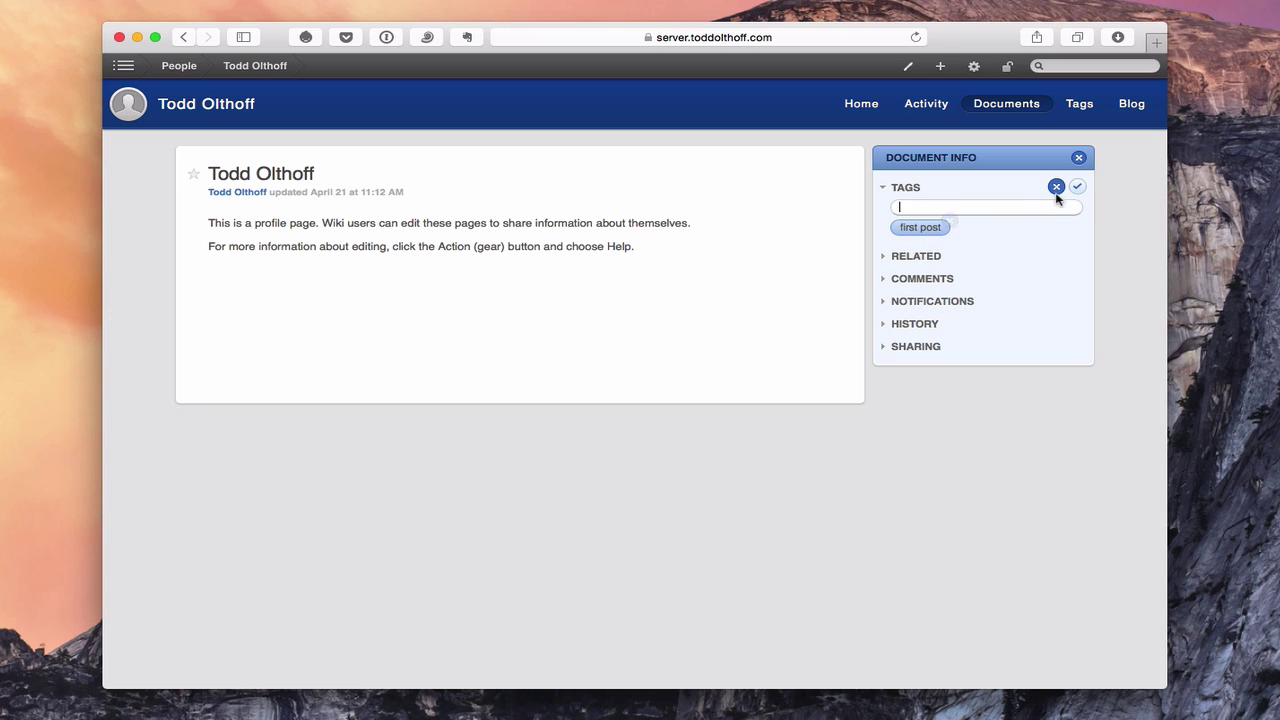
pyautogui.click(1076, 187)
pyautogui.moveTo(922, 219)
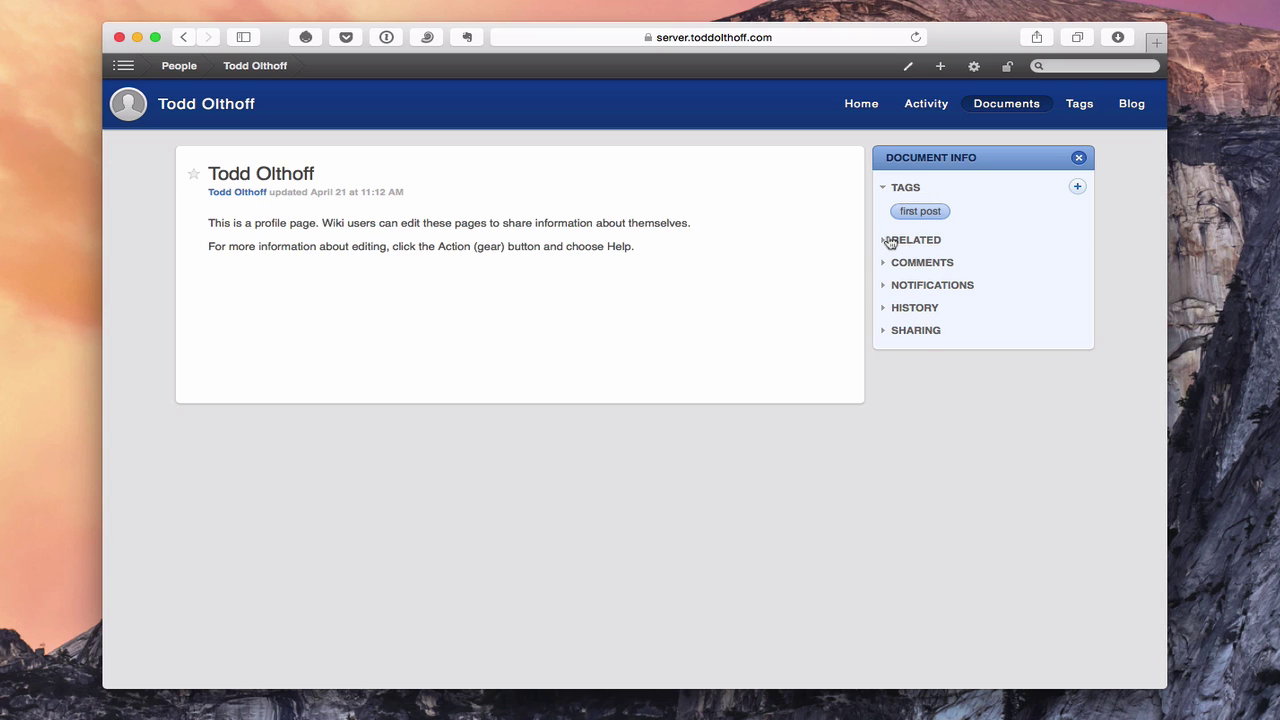
# - Check the options for adding related documents to the profile page and collapse the Related section
pyautogui.click(887, 241)
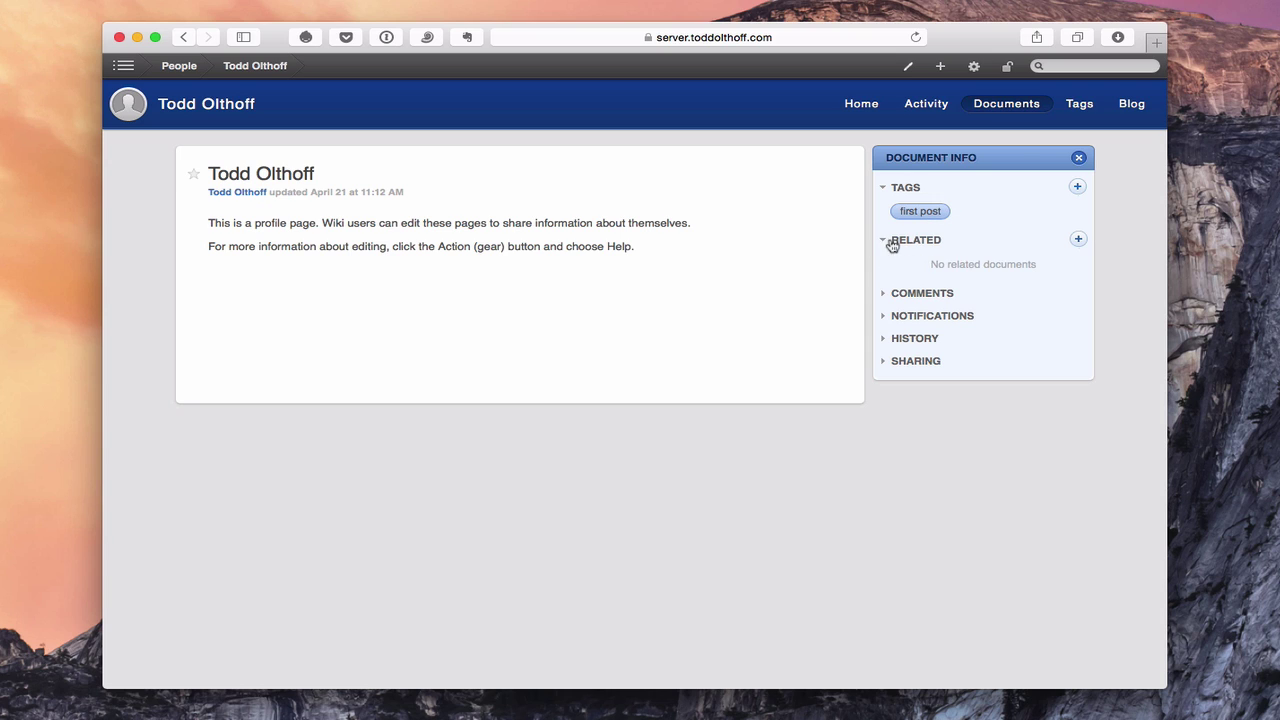
pyautogui.click(1077, 240)
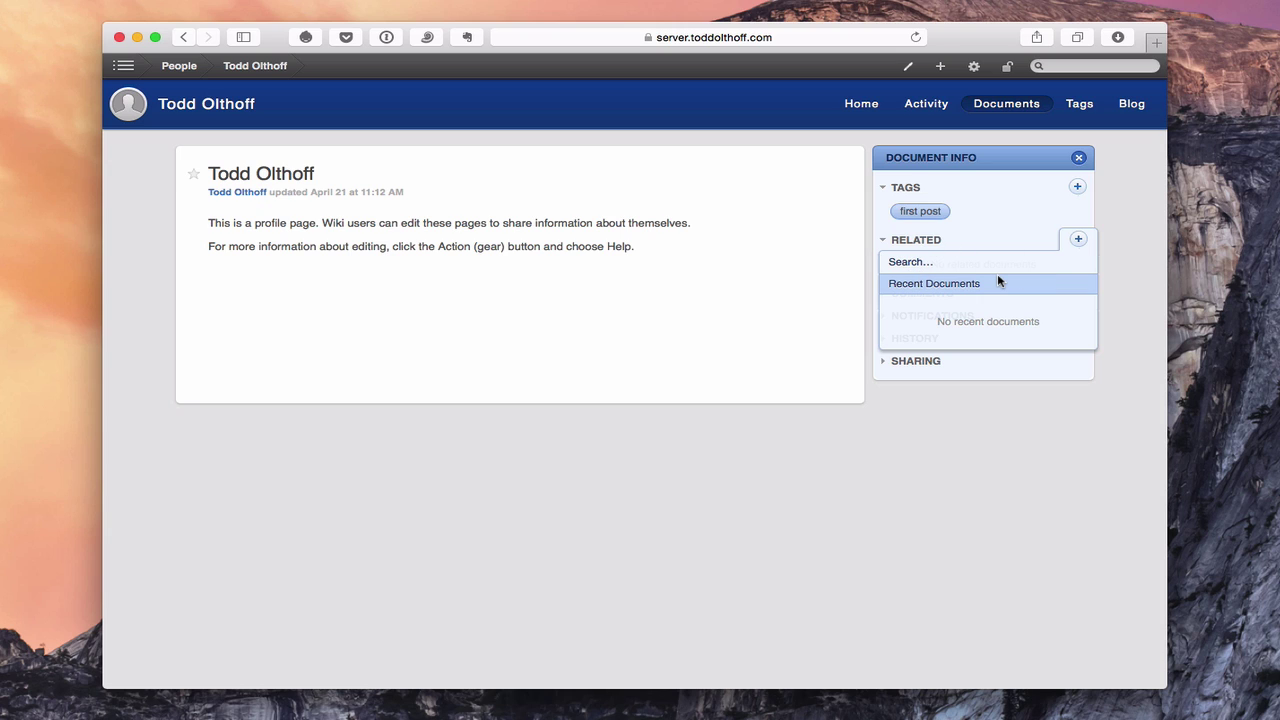
pyautogui.click(1078, 241)
pyautogui.click(885, 245)
# - Add the comment "great post" to the profile page document and collapse the Comments section
pyautogui.click(886, 260)
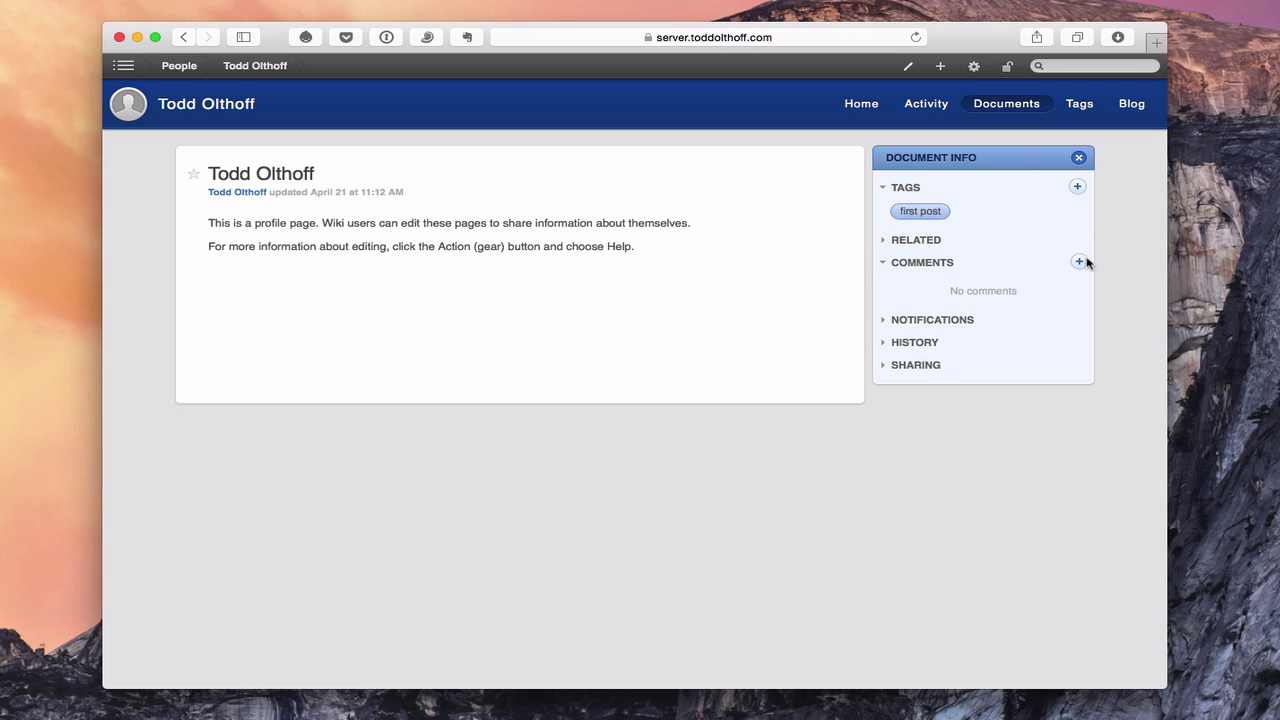
pyautogui.click(1080, 262)
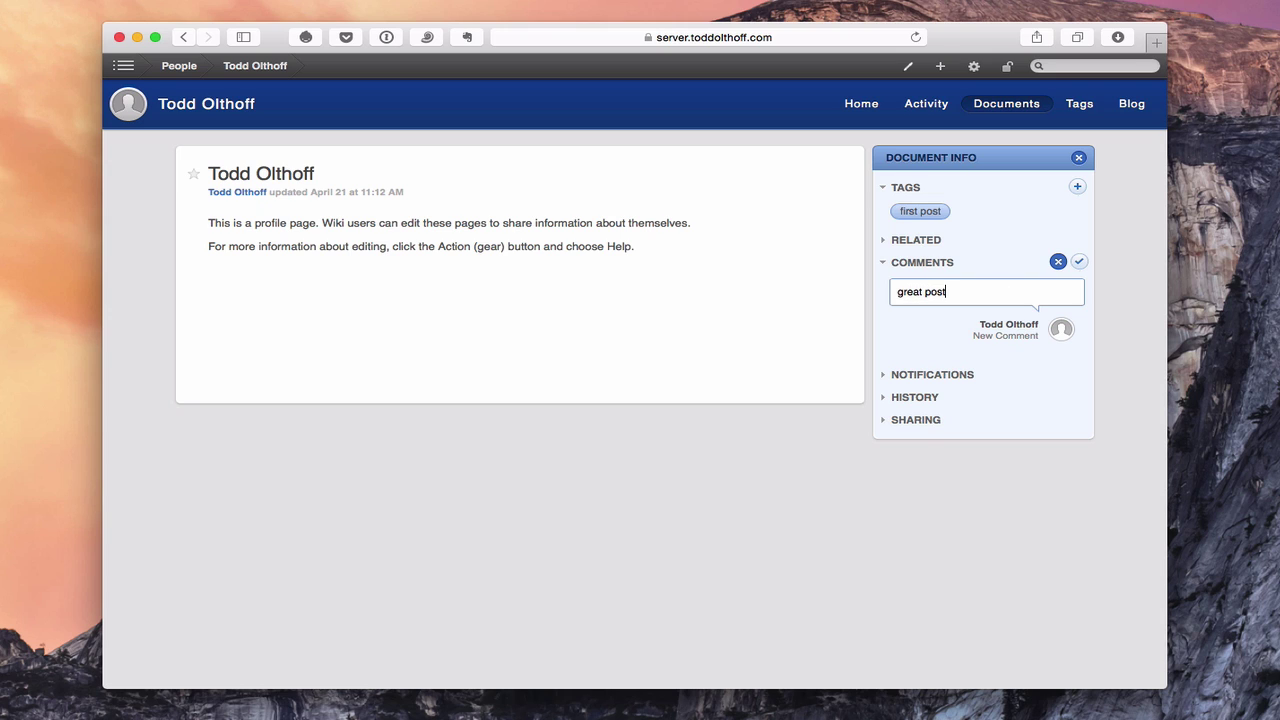
pyautogui.write('great post')
pyautogui.press('Return')
pyautogui.click(1079, 263)
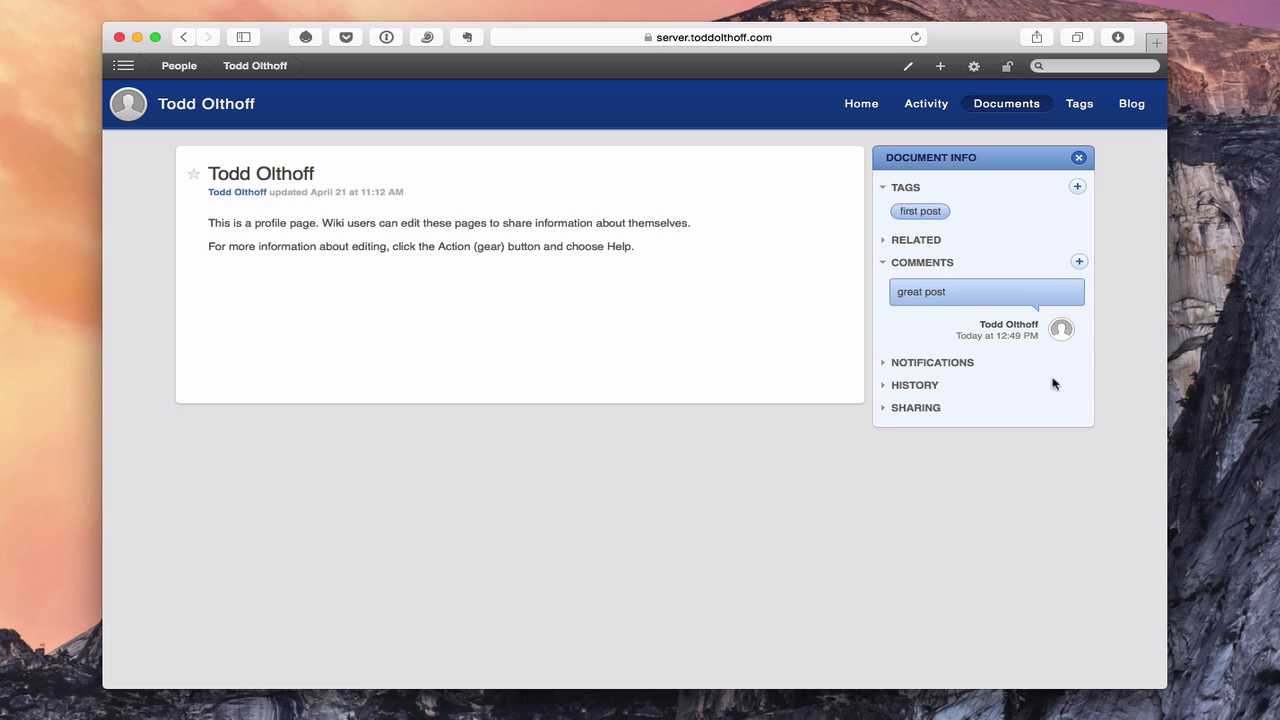
pyautogui.click(885, 264)
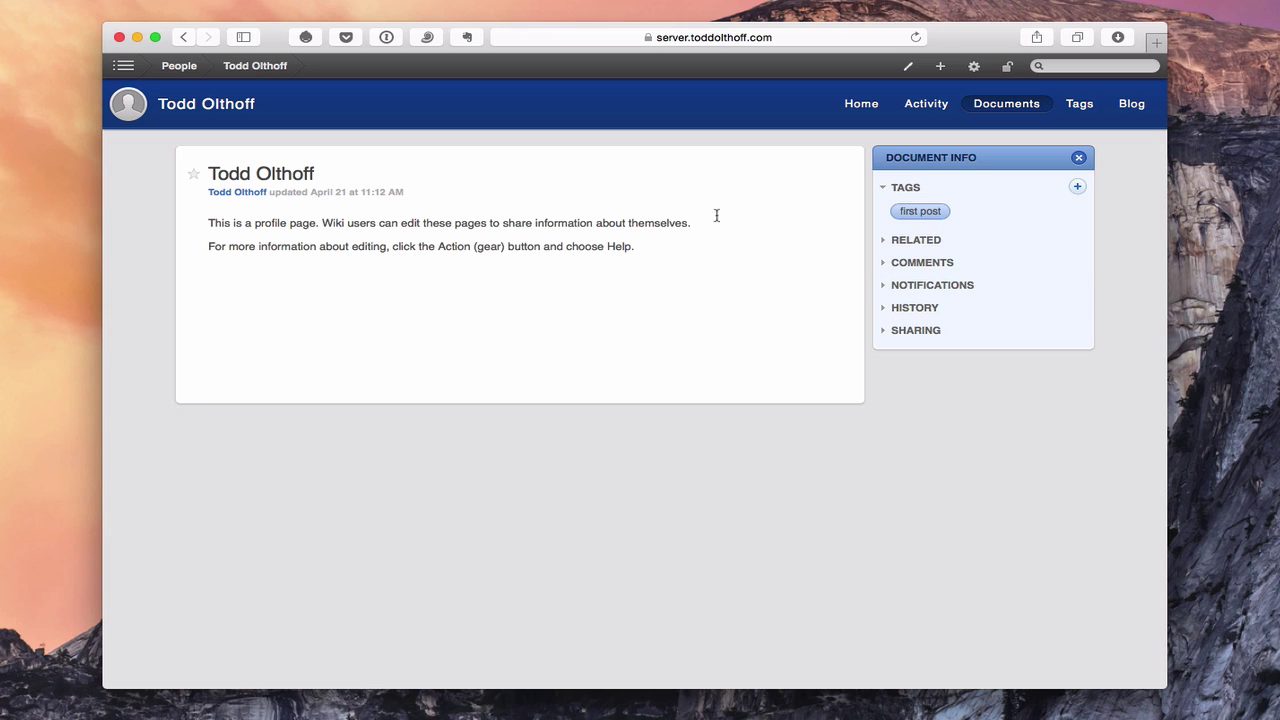
# - Expand the document's Notifications, History and Sharing sections to examine their contents
pyautogui.click(882, 287)
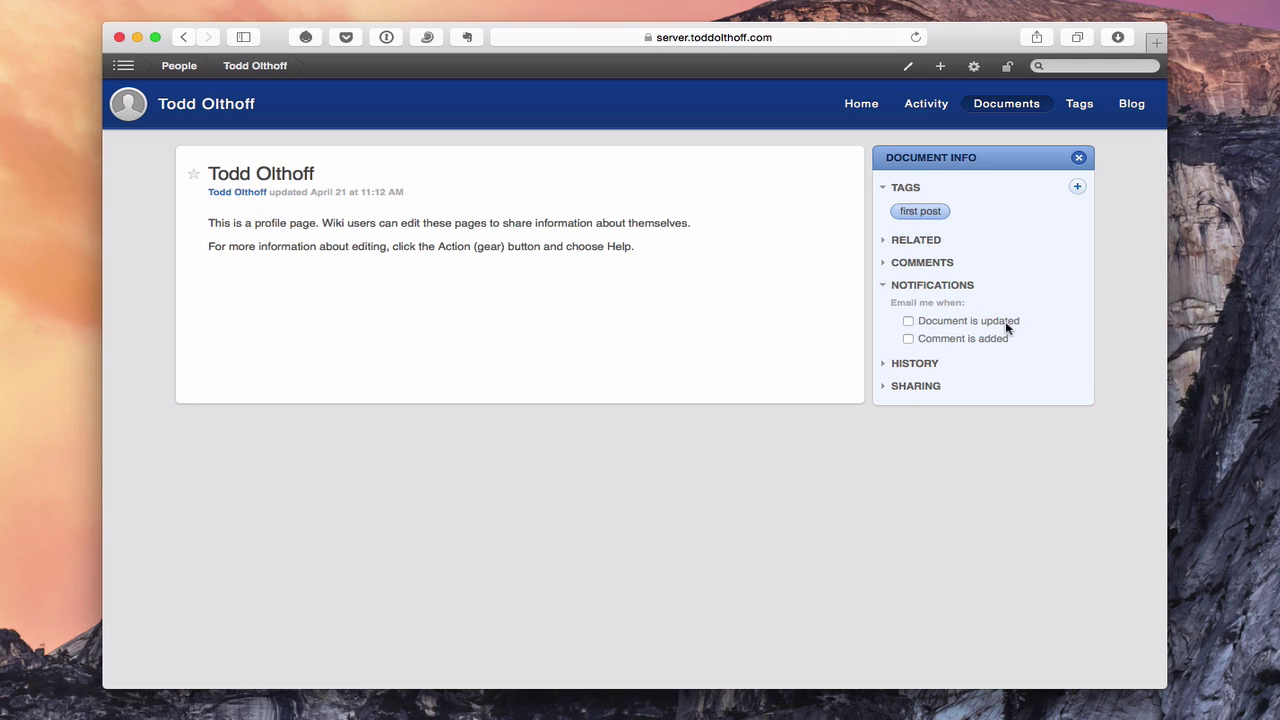
pyautogui.click(884, 366)
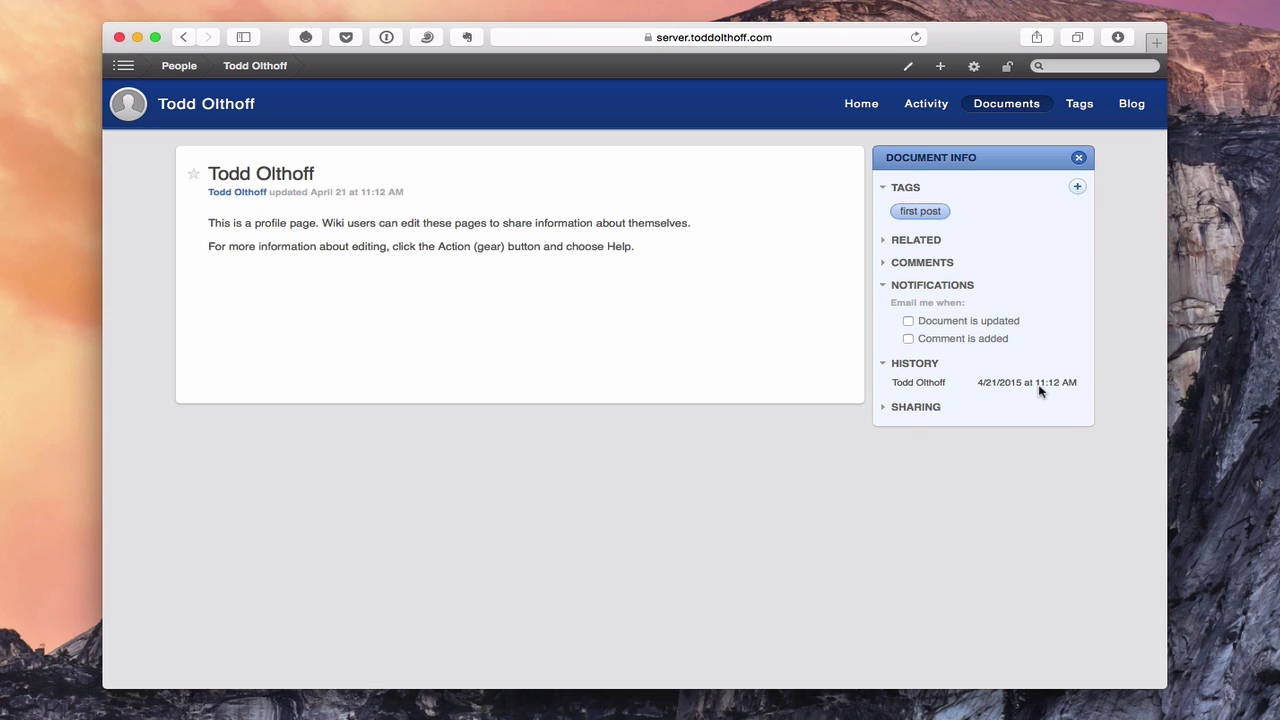
pyautogui.click(884, 409)
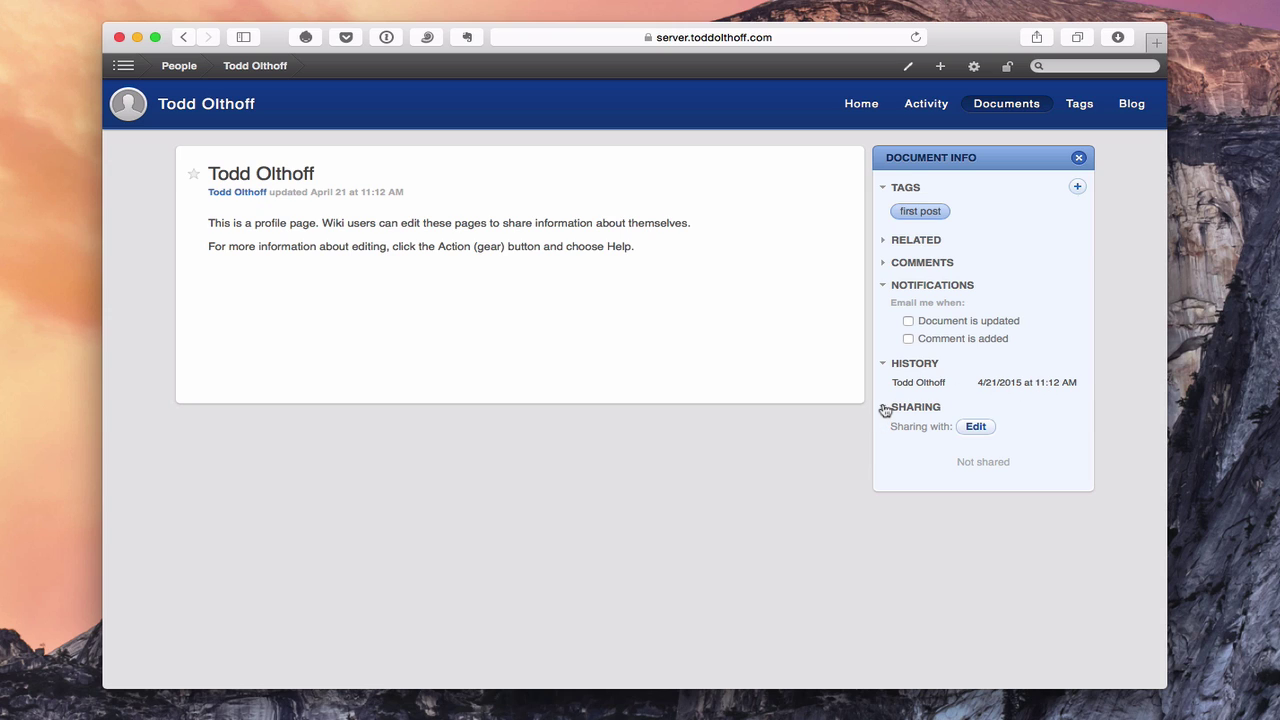
# - Check the sharing access levels for logged-in users and share the profile page document with the Kids group as read only
pyautogui.click(976, 427)
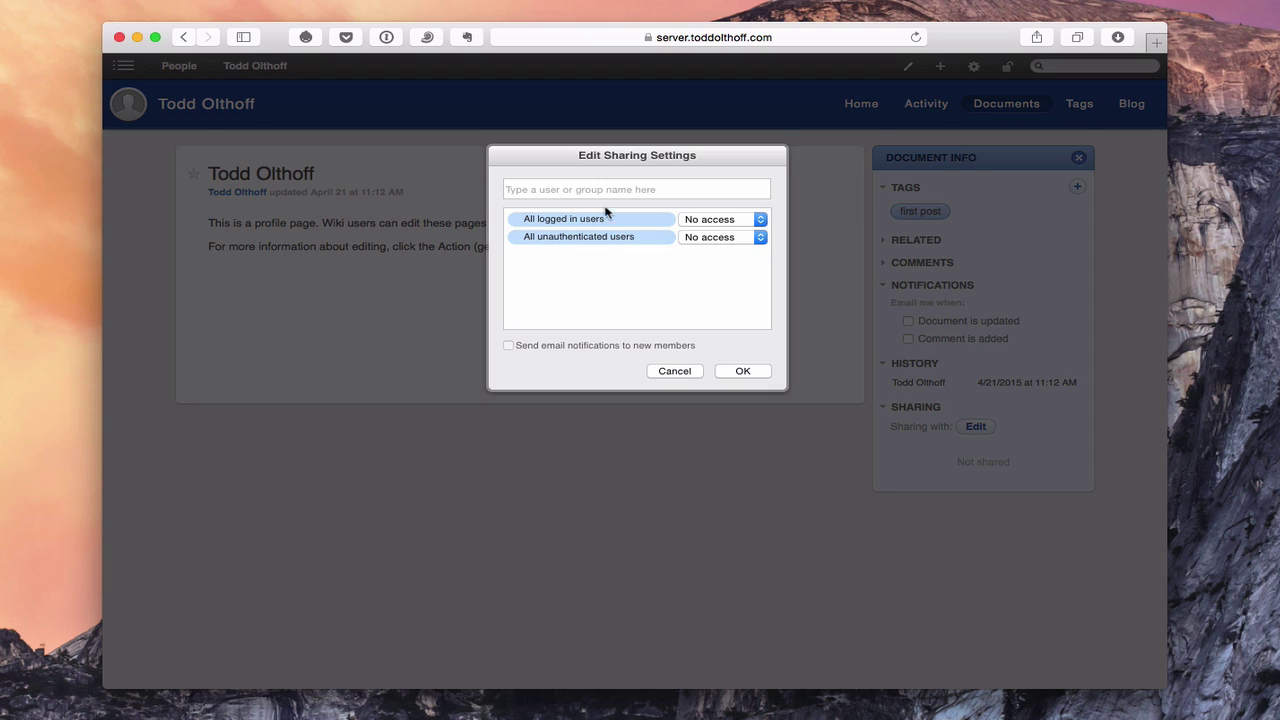
pyautogui.click(759, 221)
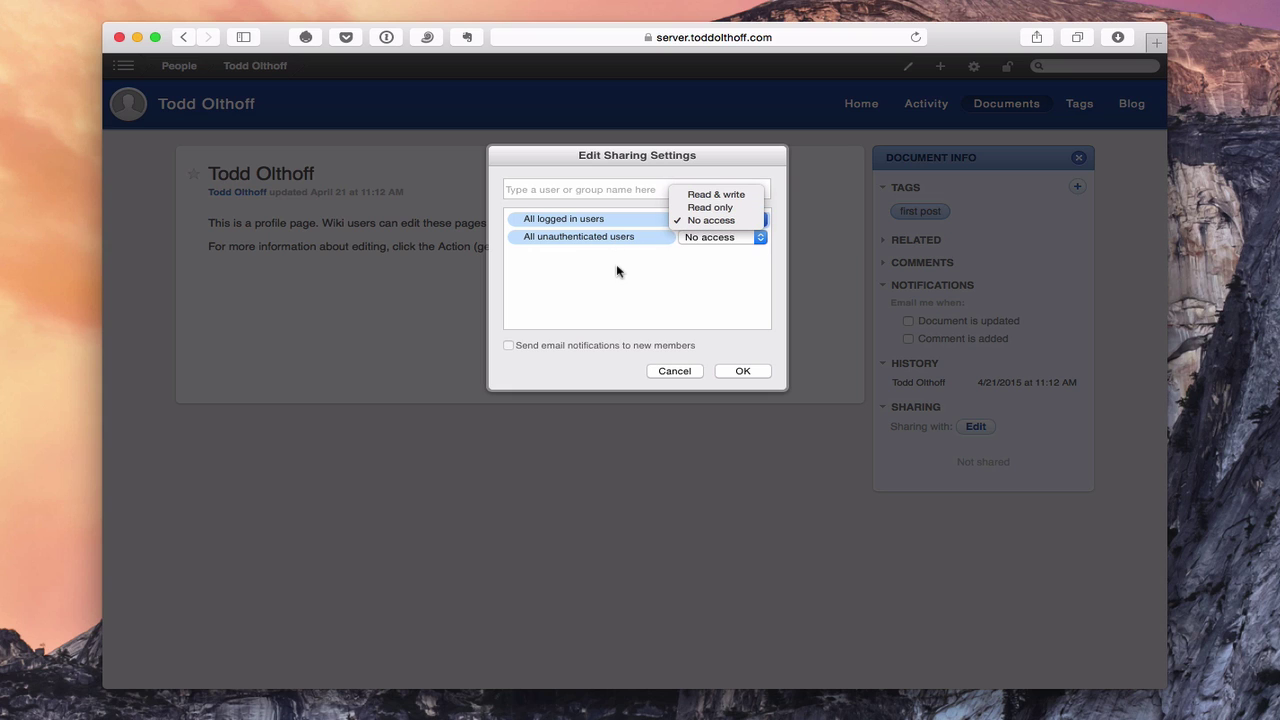
pyautogui.click(612, 237)
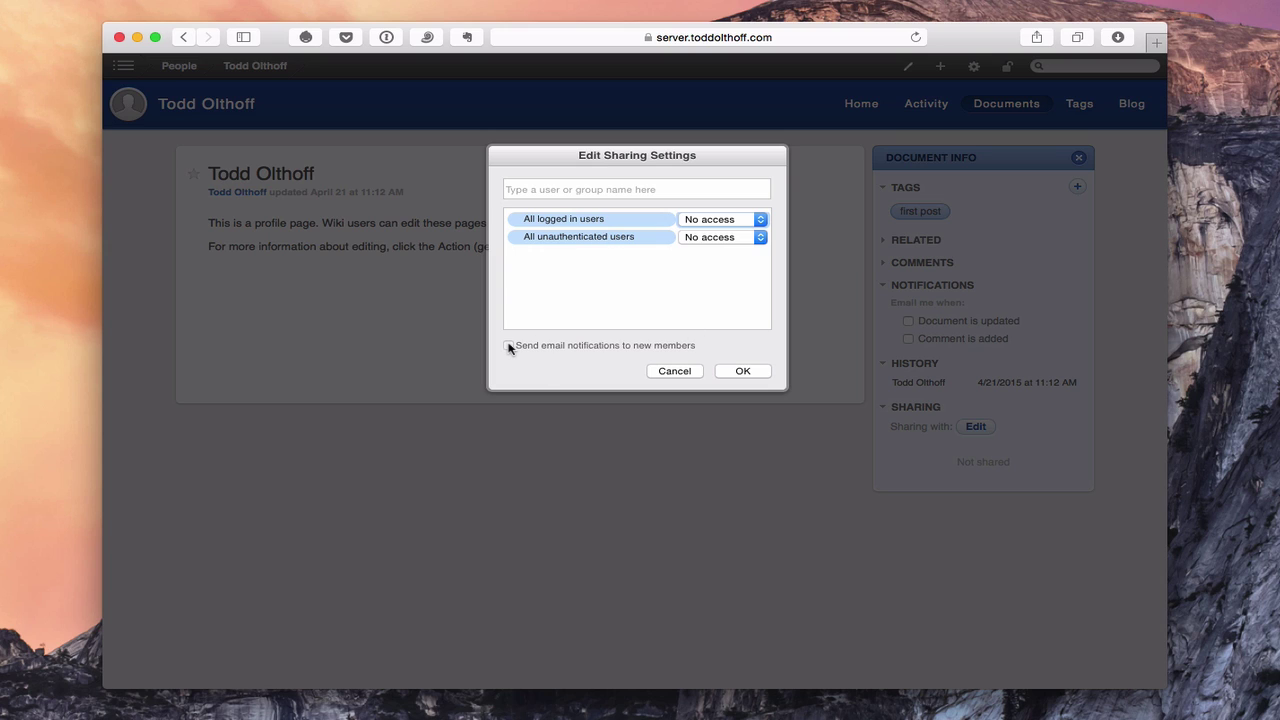
pyautogui.click(568, 189)
pyautogui.write('kids')
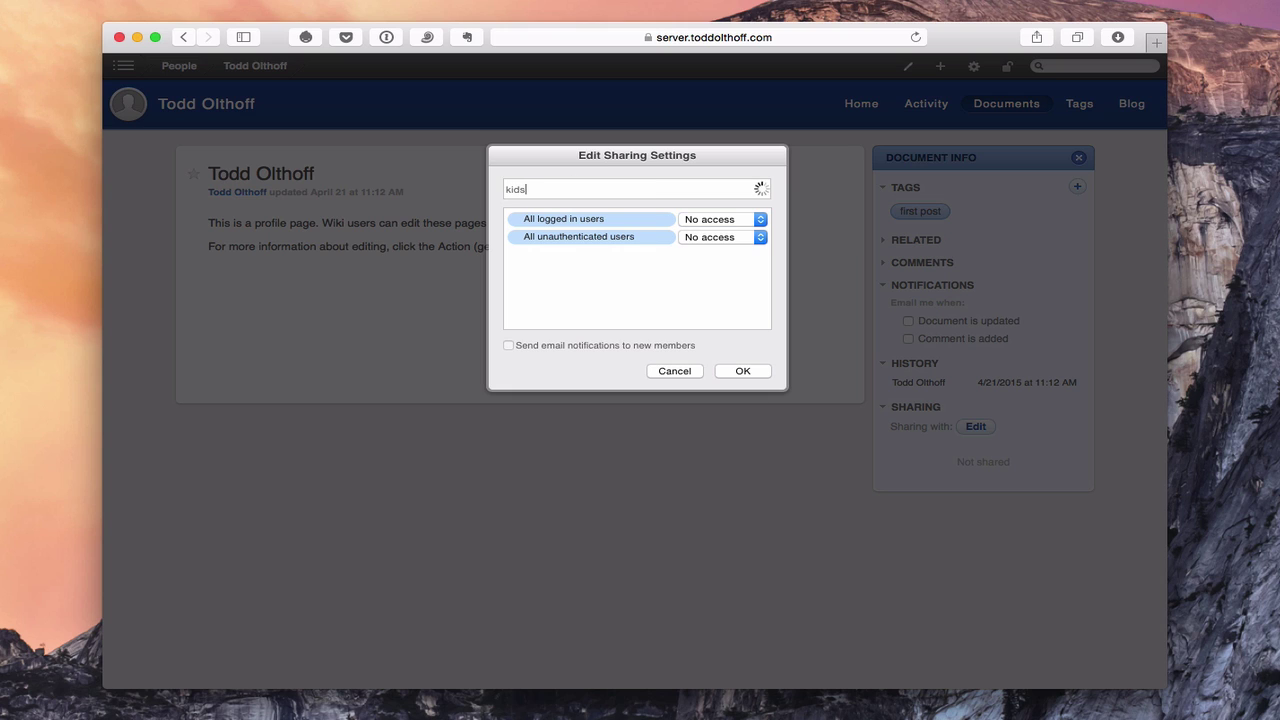
pyautogui.click(543, 209)
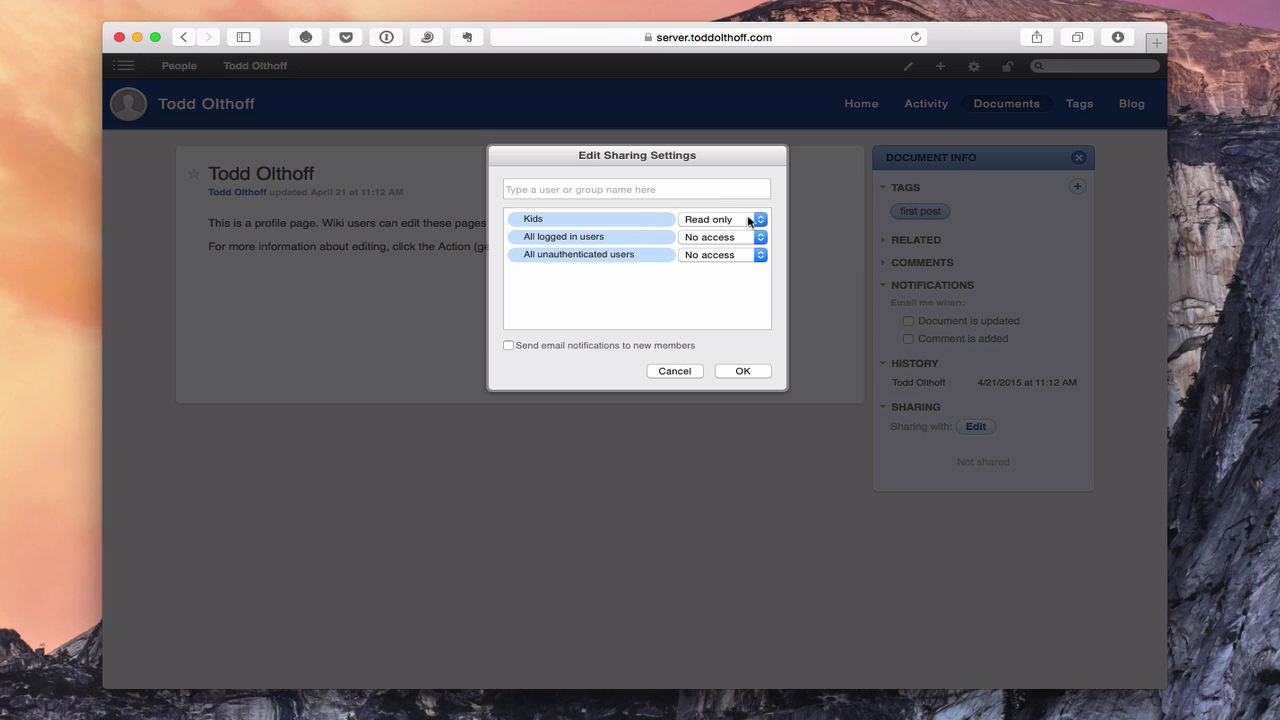
pyautogui.click(753, 376)
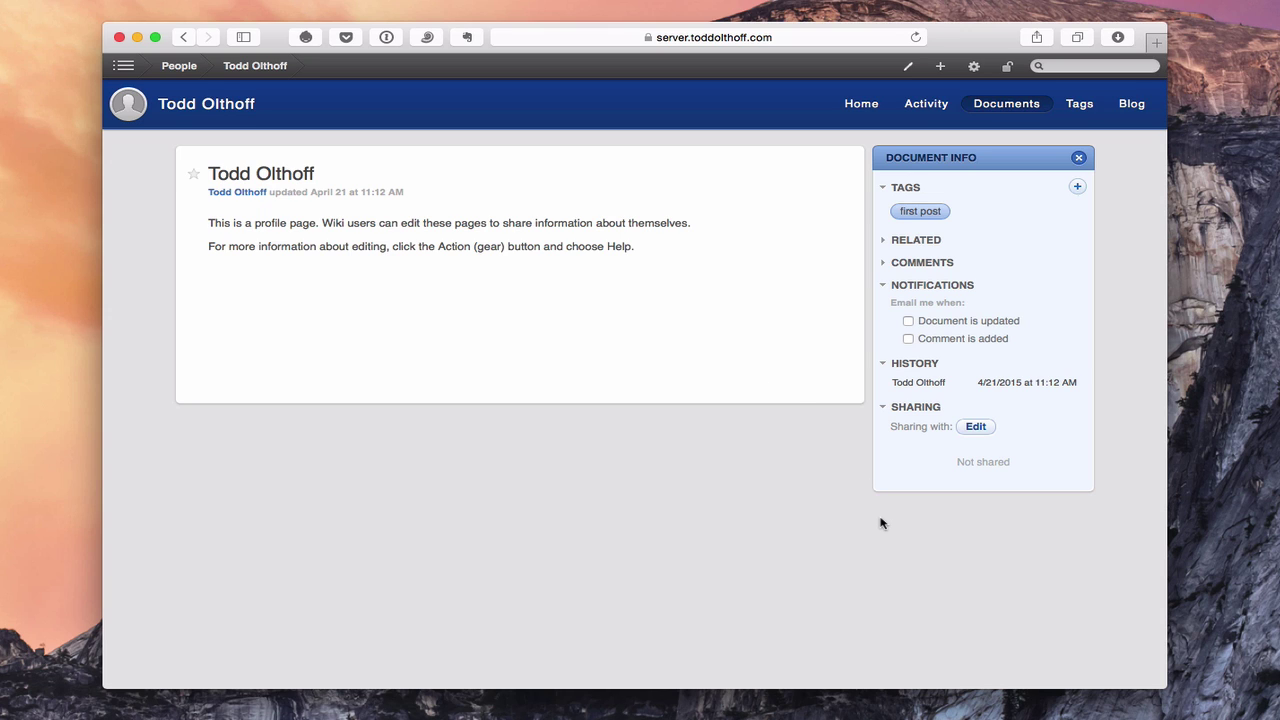
# - Collapse the Tags and Notifications sections in the profile page's document info
pyautogui.click(883, 408)
pyautogui.click(883, 408)
pyautogui.click(884, 189)
pyautogui.click(883, 256)
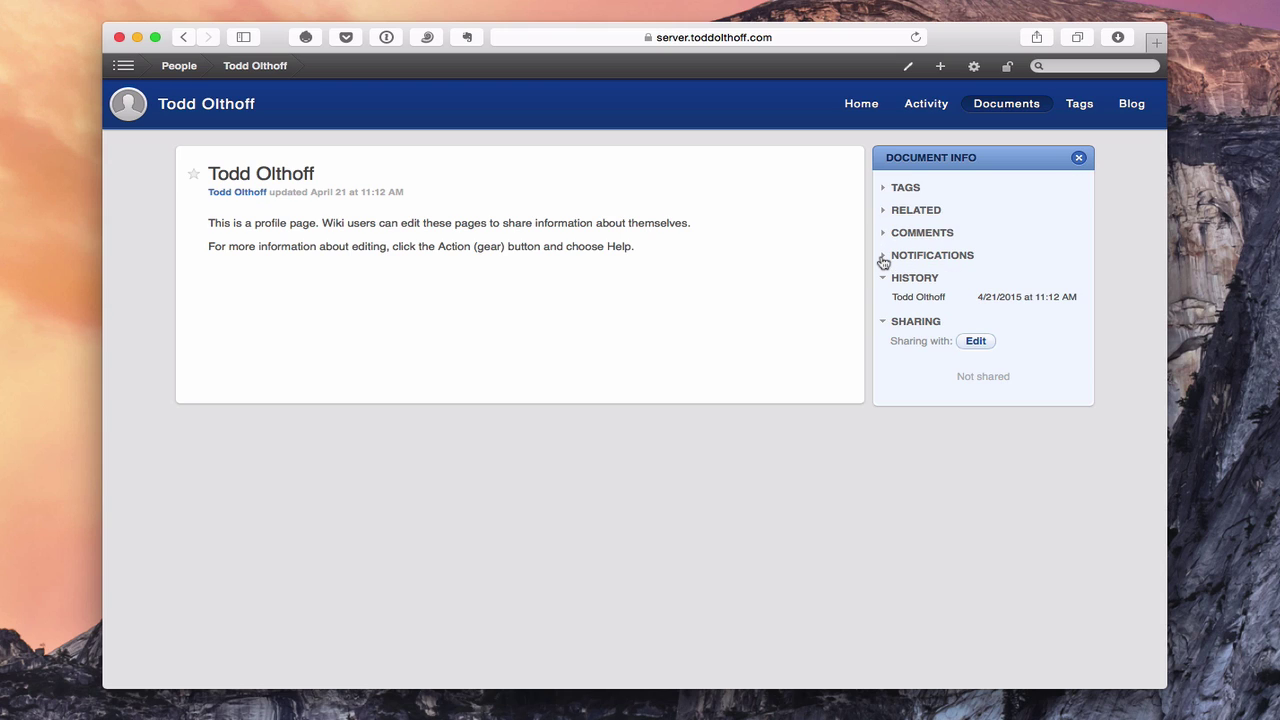
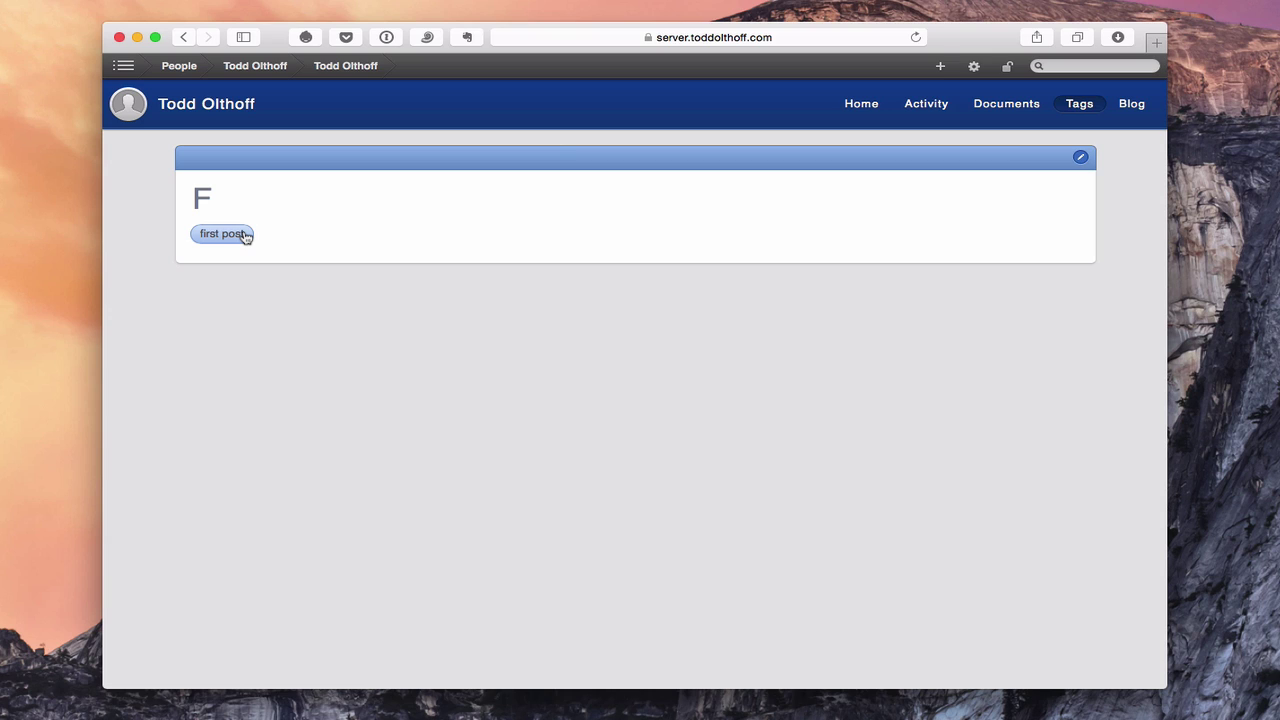
# - Create a new post in the personal blog titled "My first post"
pyautogui.click(1133, 105)
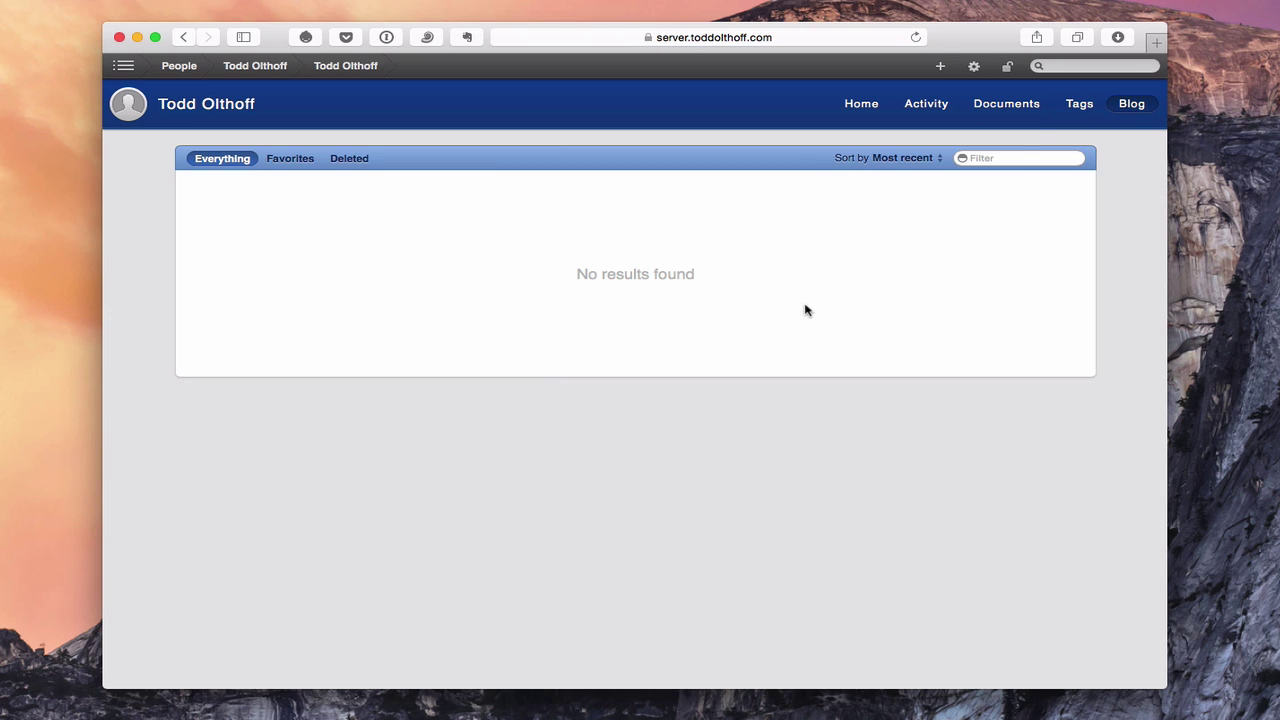
pyautogui.click(940, 68)
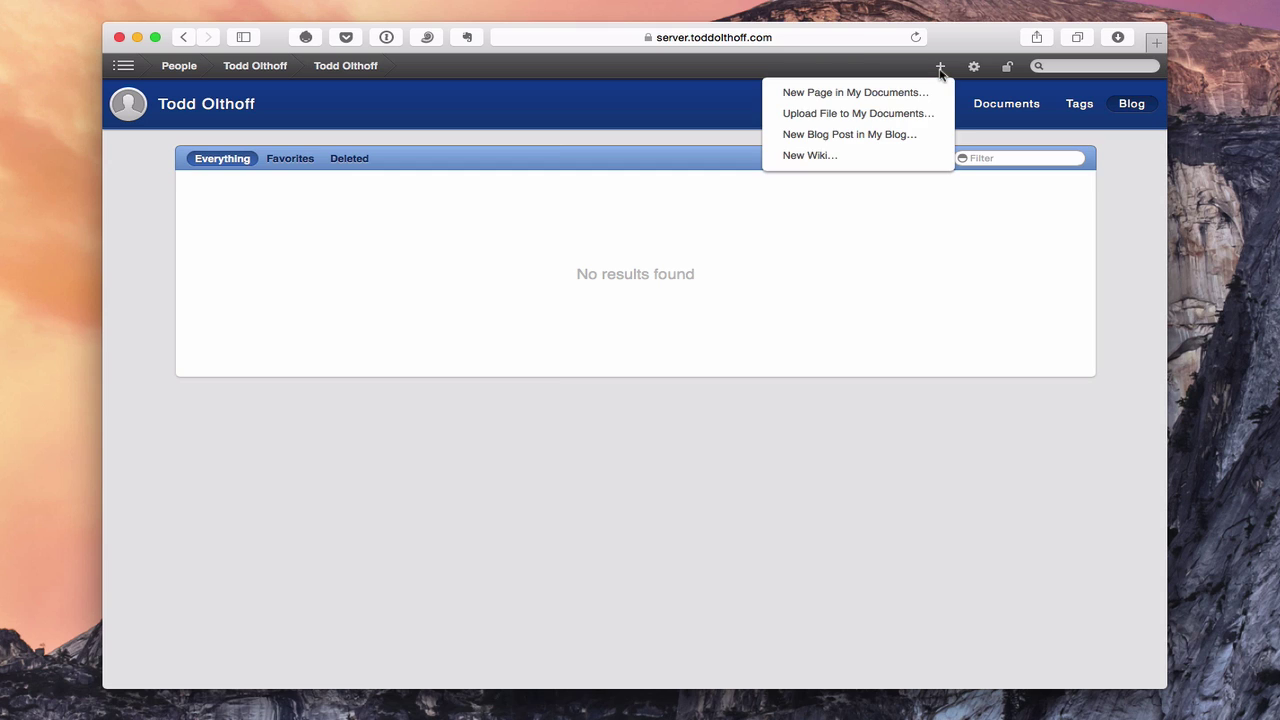
pyautogui.click(884, 135)
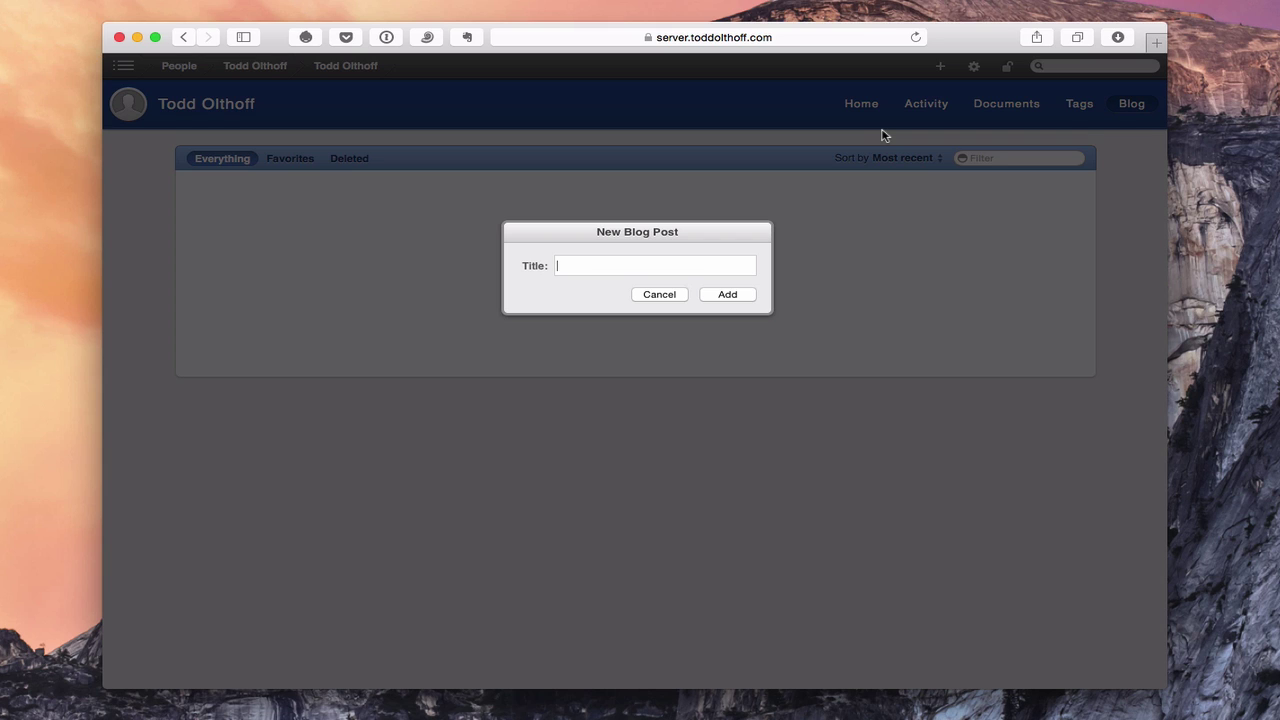
pyautogui.write('My first post')
pyautogui.click(727, 294)
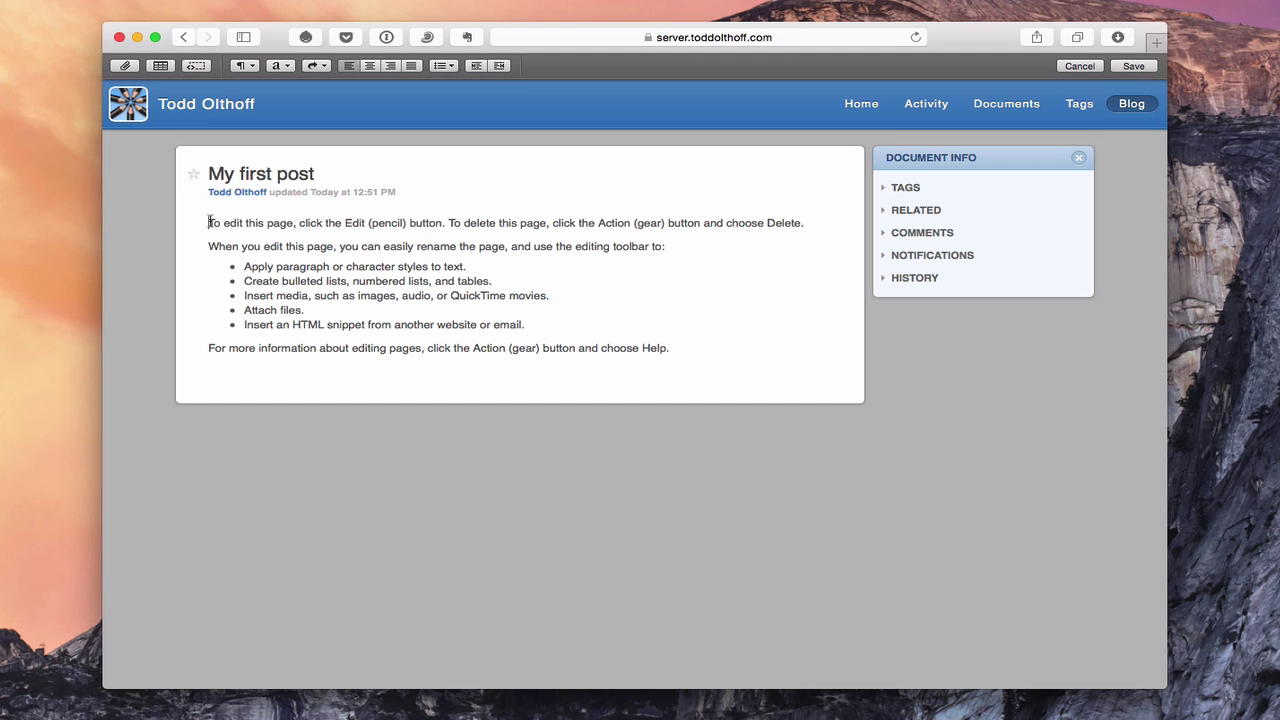
# - Replace the placeholder body of the blog post with "Welcome to my blog." and save the post
pyautogui.moveTo(209, 222); pyautogui.dragTo(566, 374)
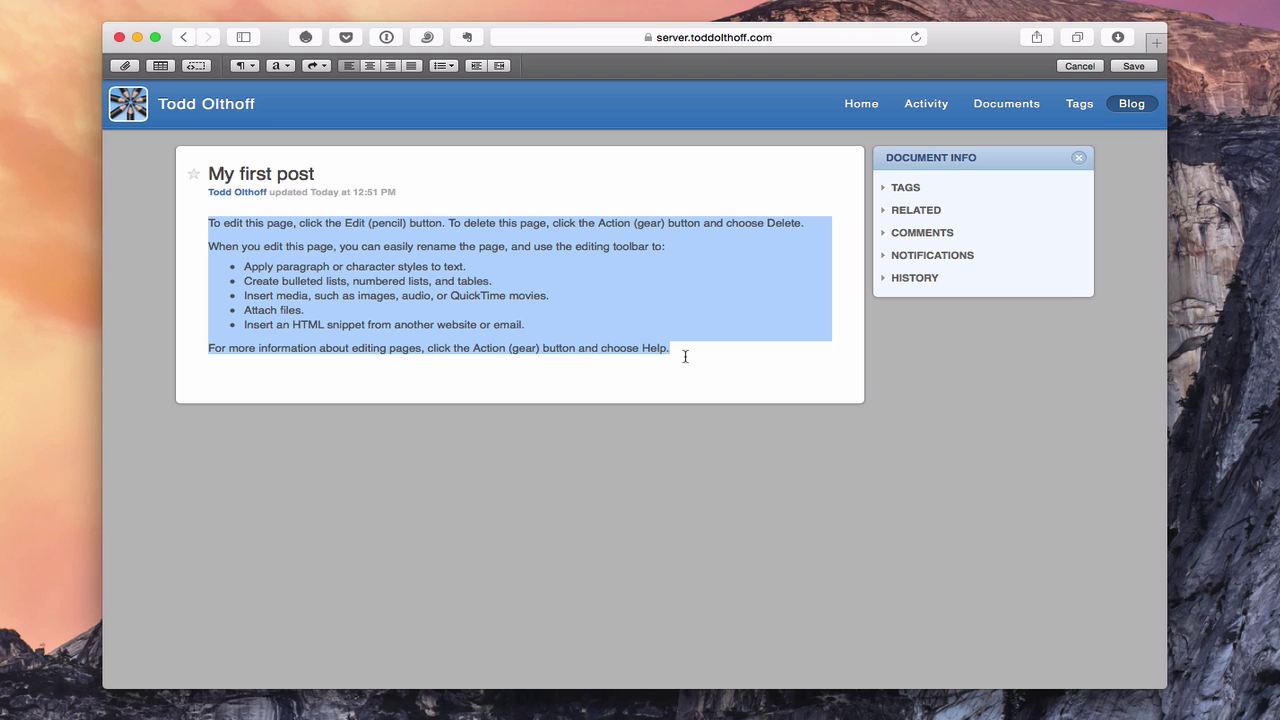
pyautogui.write('Welco')
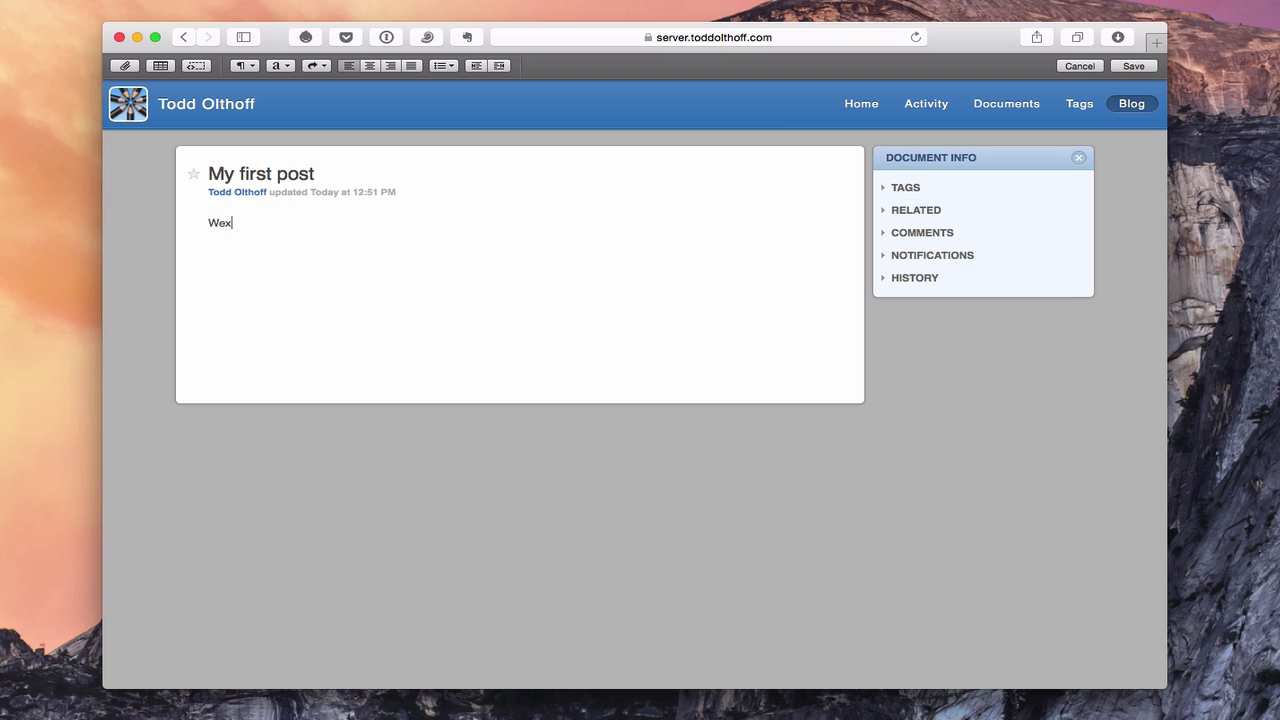
pyautogui.write('me to m y')
pyautogui.press('BackSpace')
pyautogui.write('blog.')
pyautogui.click(1140, 67)
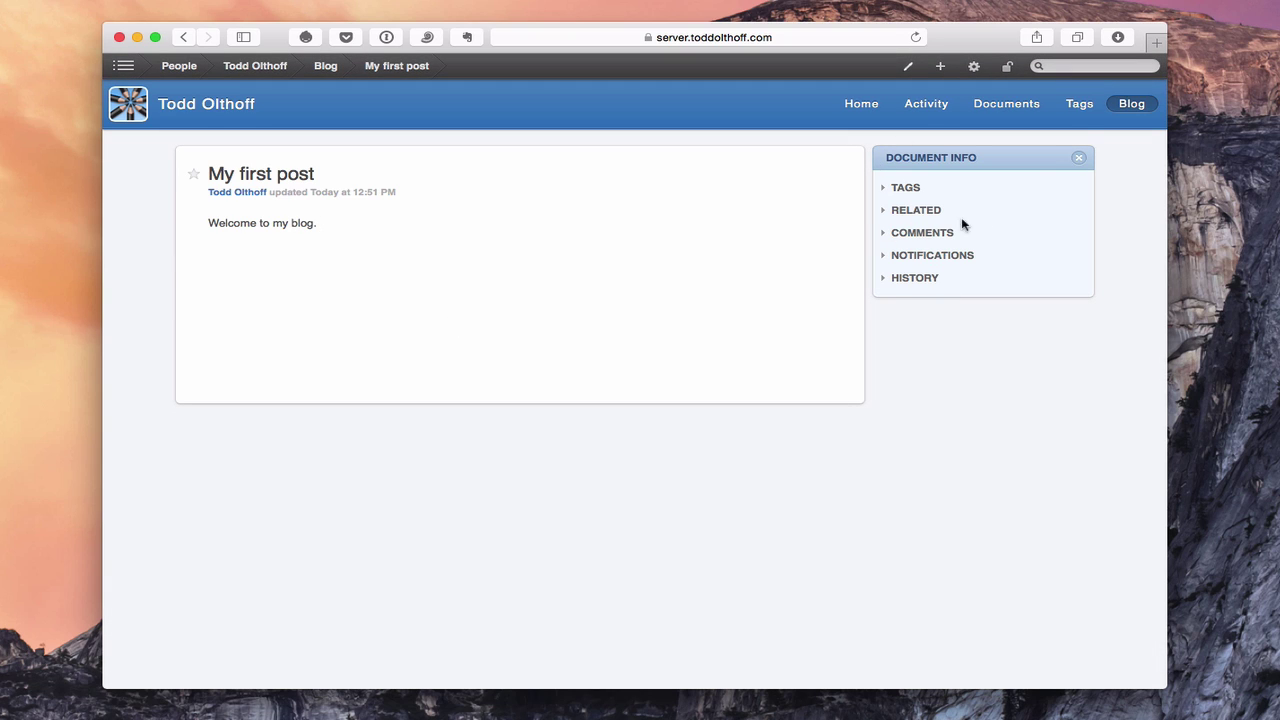
# - Check the profile's recent activity and start a new wiki named "OS X Server" with the description "Updates to server software"
pyautogui.click(926, 105)
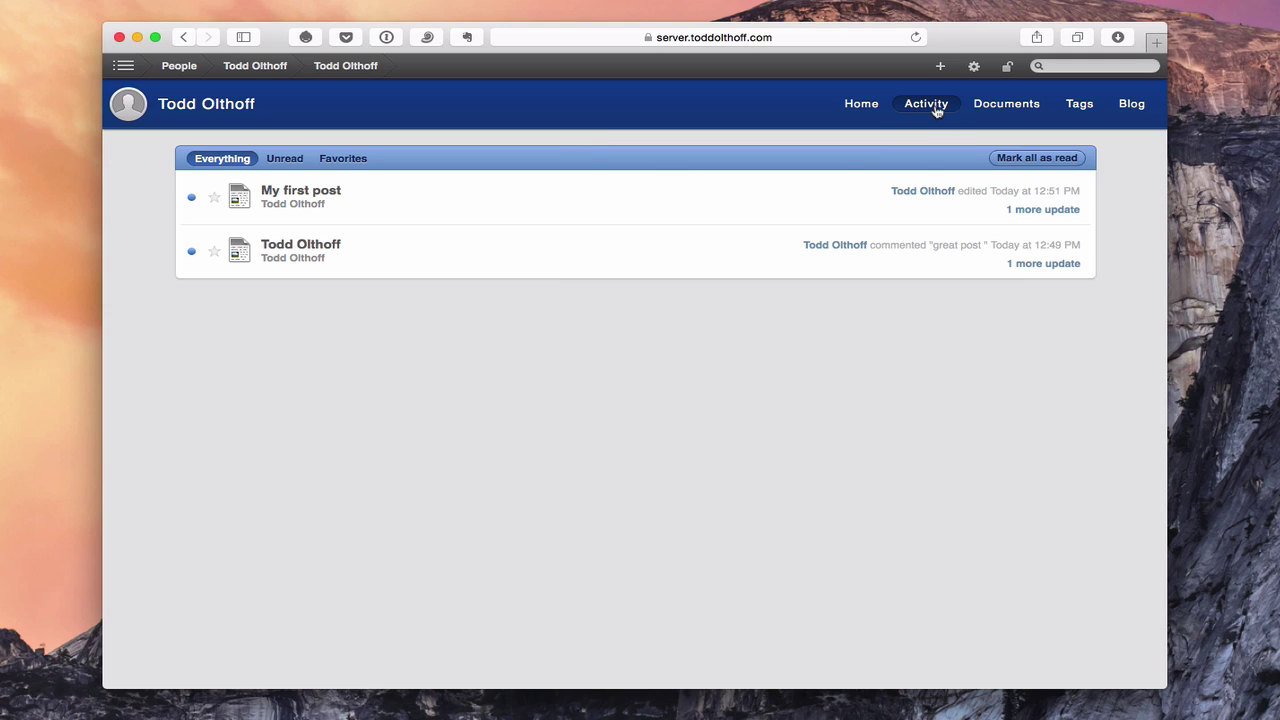
pyautogui.click(866, 106)
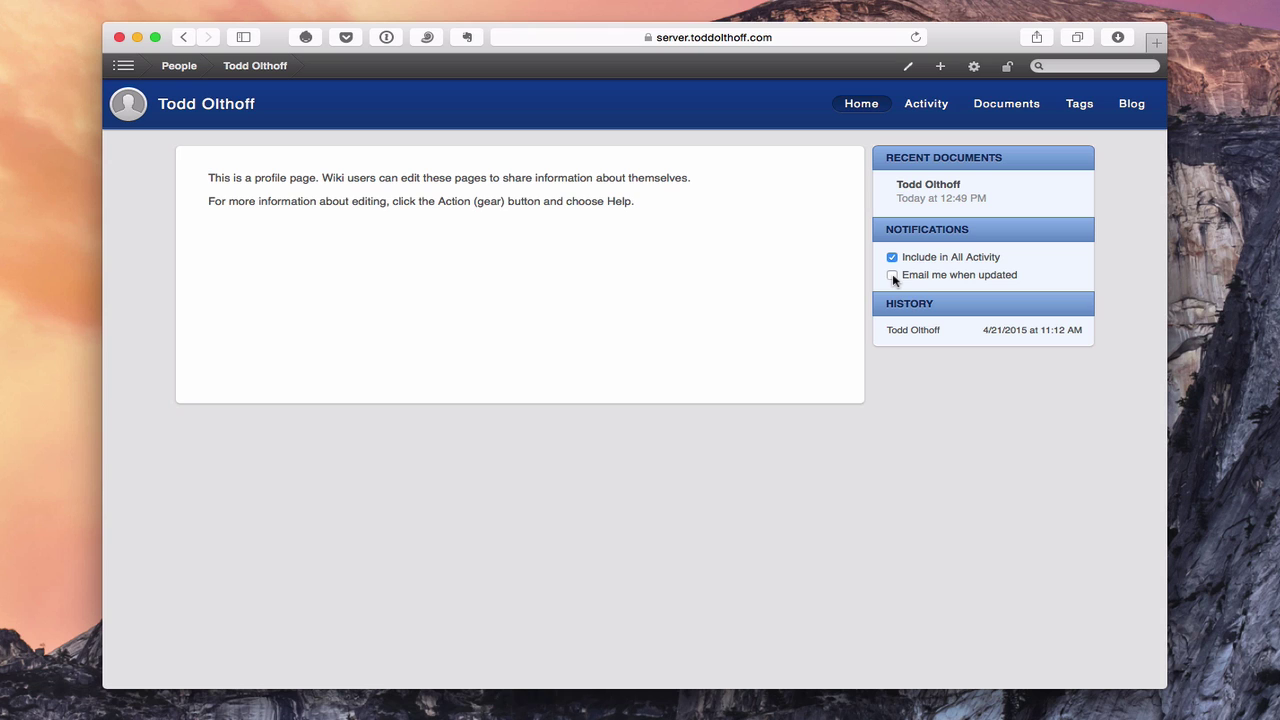
pyautogui.click(940, 67)
pyautogui.click(808, 156)
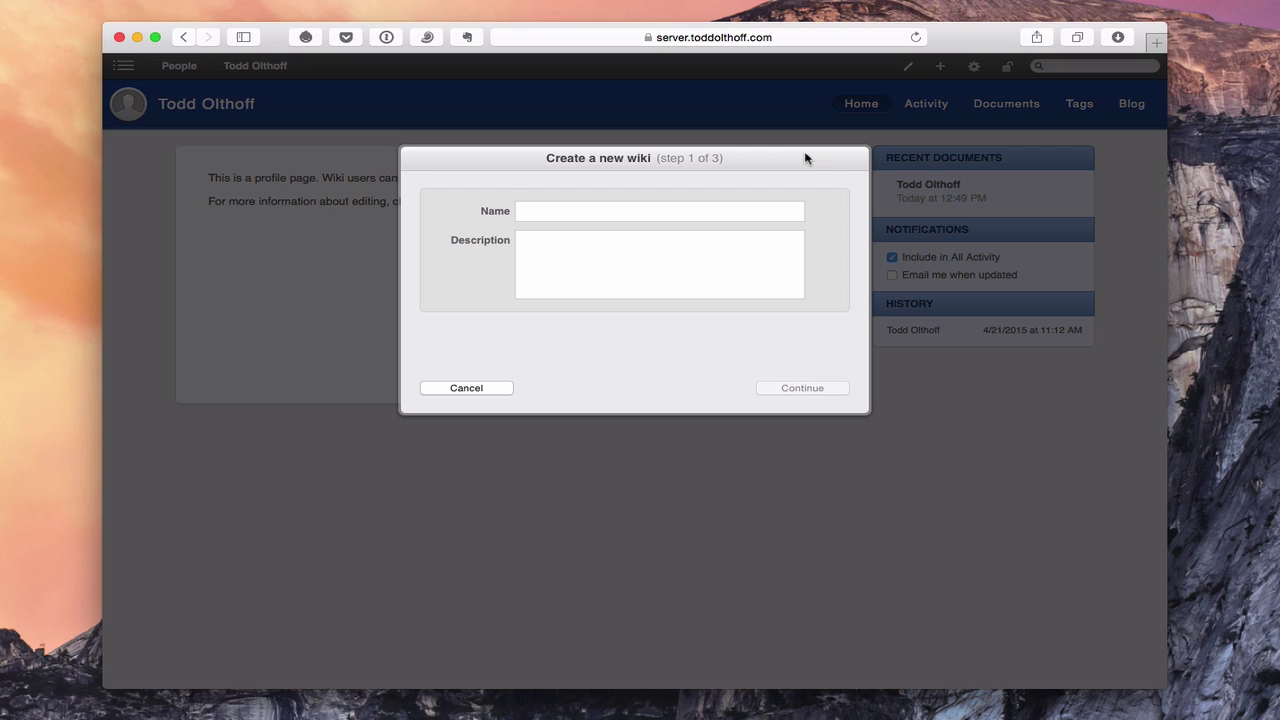
pyautogui.write('OS')
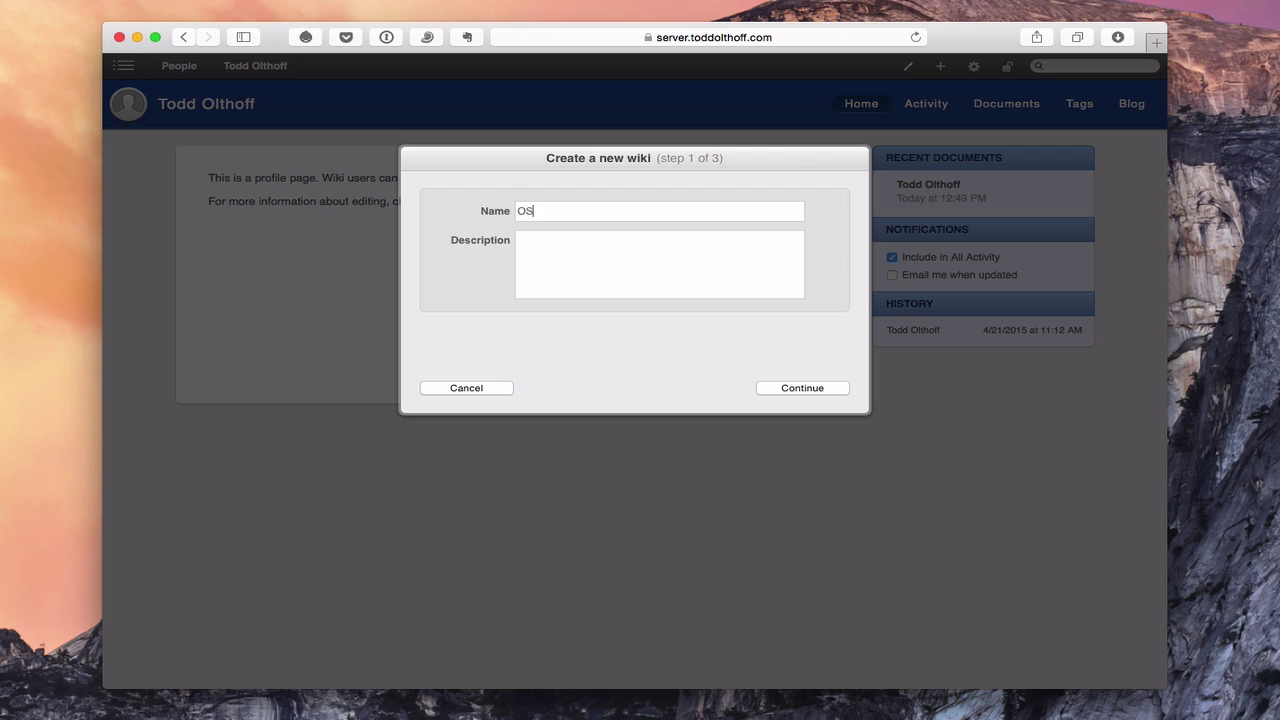
pyautogui.write(' X SEerv')
pyautogui.press('BackSpace')
pyautogui.press('BackSpace')
pyautogui.write('erver')
pyautogui.write('pdate')
pyautogui.write('s to server softw')
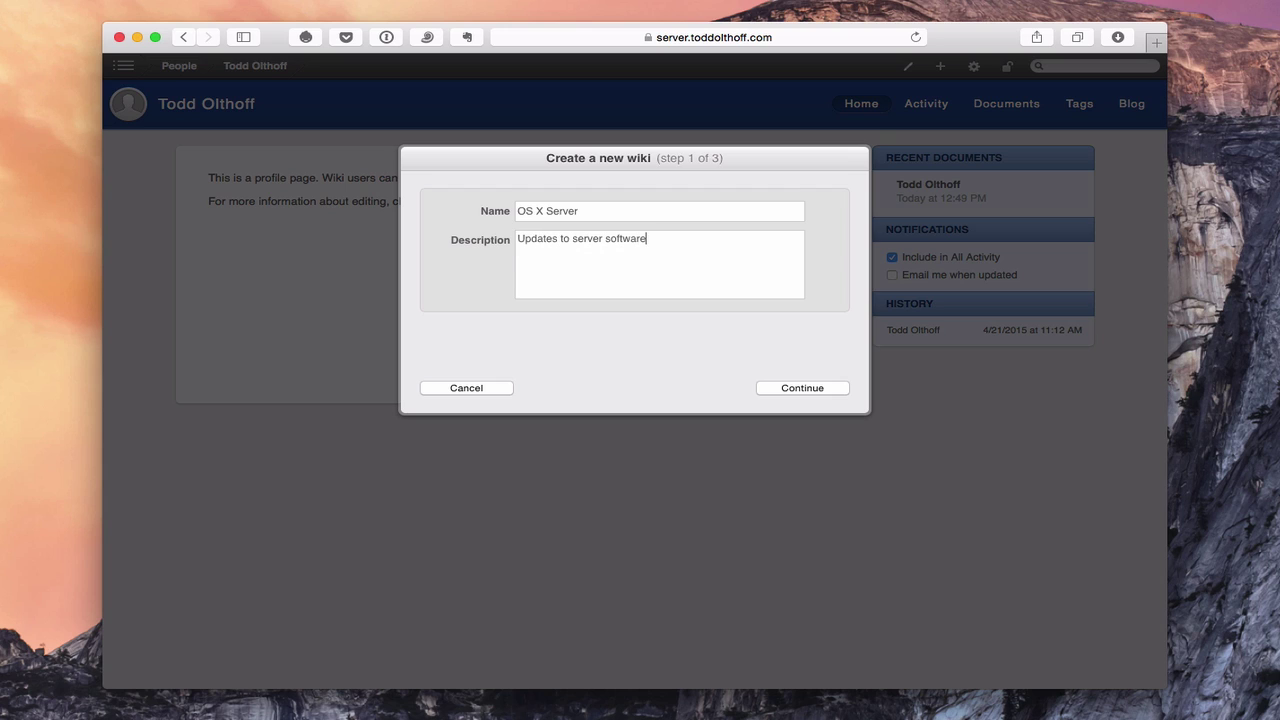
pyautogui.click(803, 389)
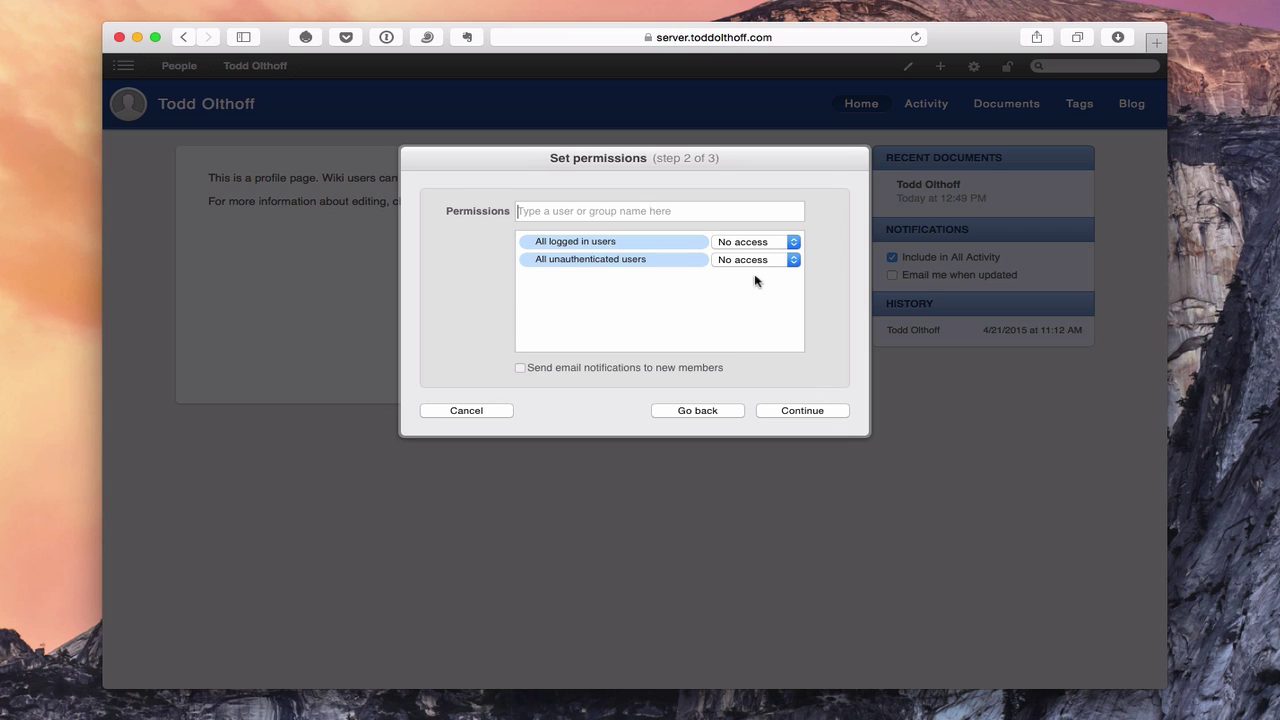
# - Give all logged in users read & write access, choose the gray color scheme, and create and open the OS X Server wiki
pyautogui.click(794, 242)
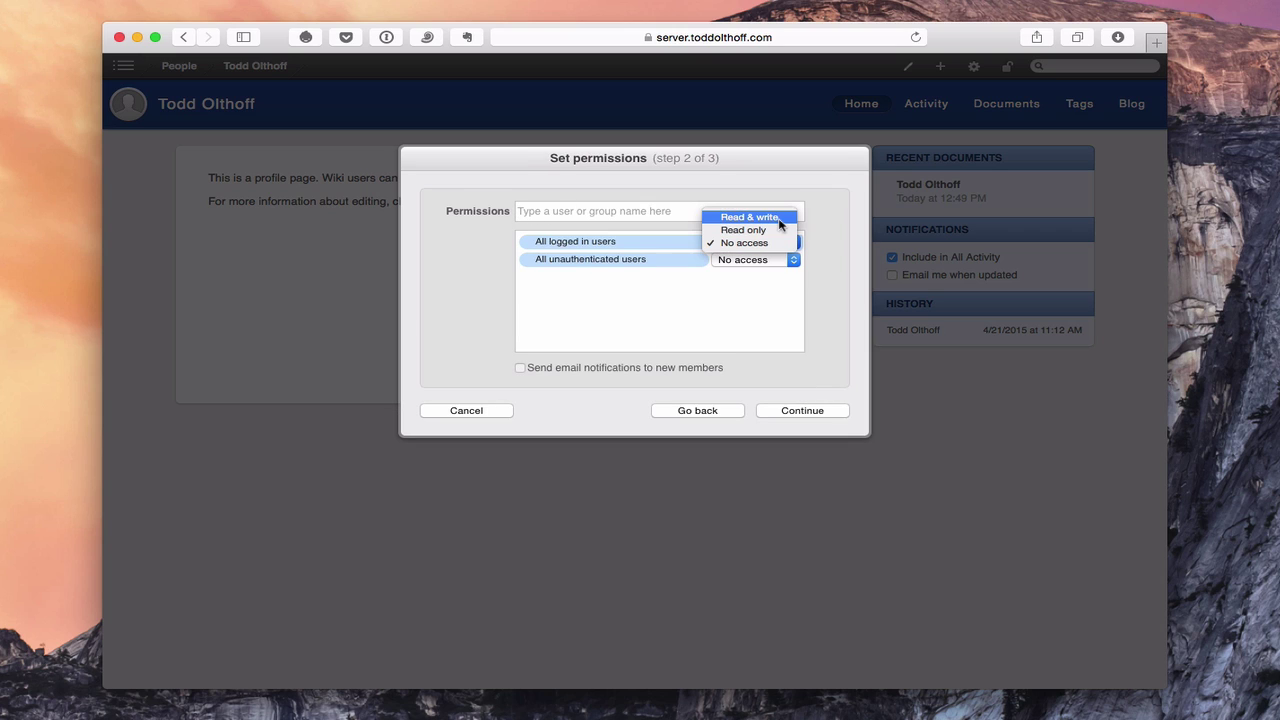
pyautogui.click(778, 217)
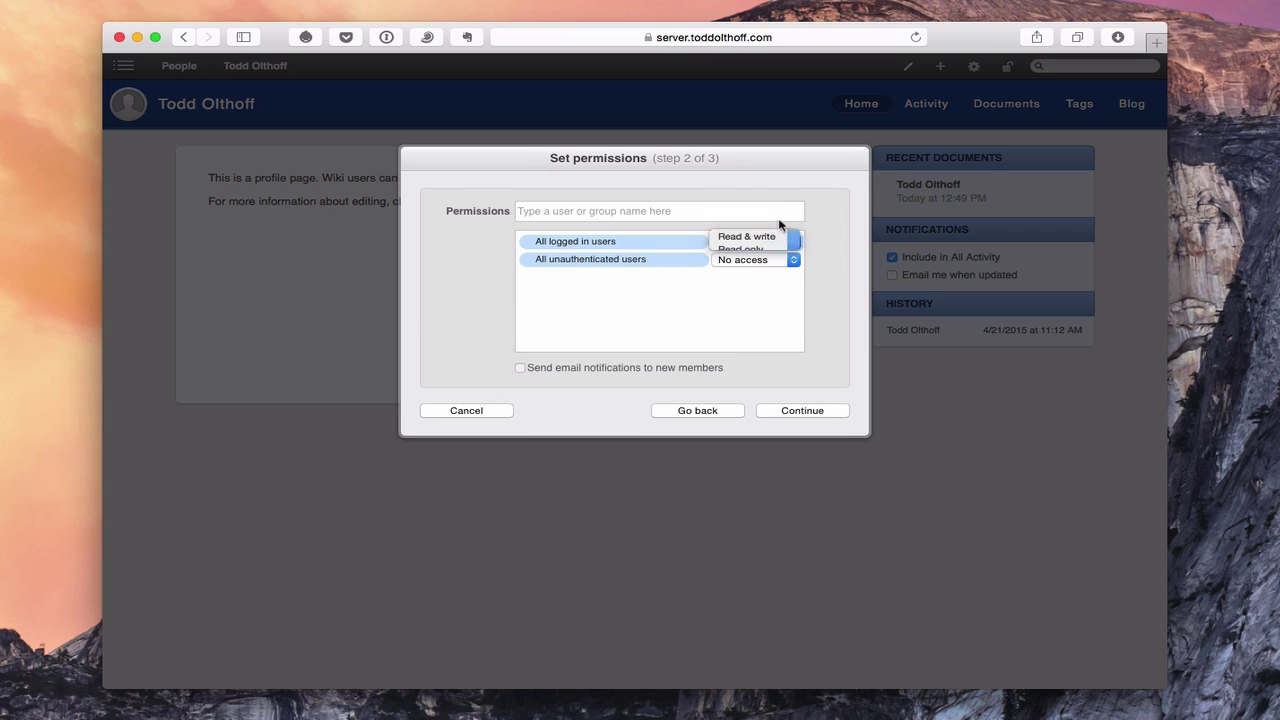
pyautogui.click(799, 412)
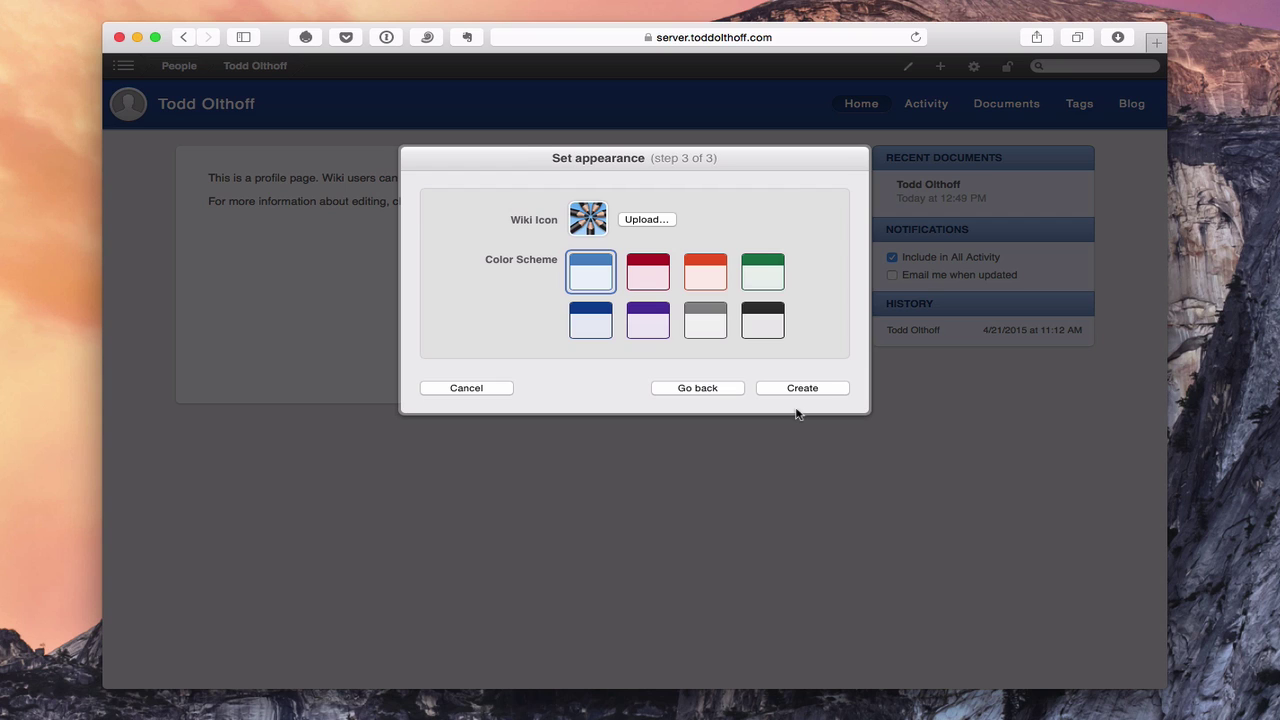
pyautogui.click(718, 318)
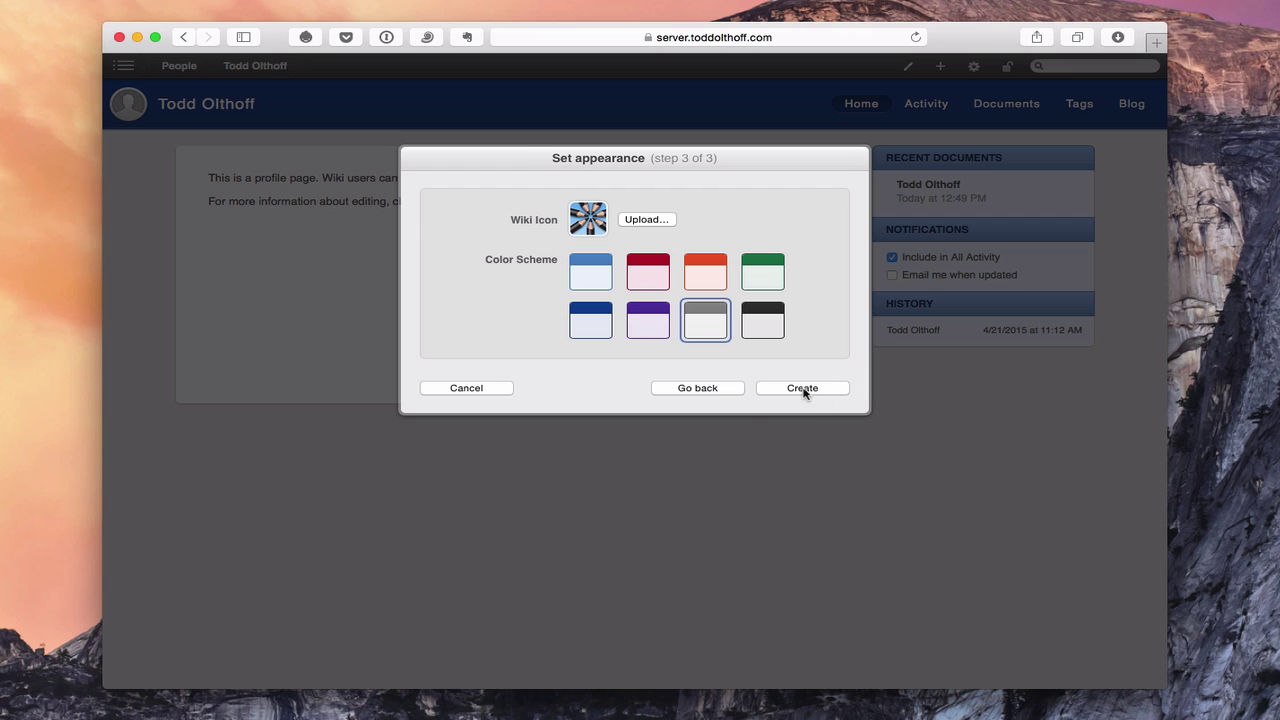
pyautogui.click(792, 388)
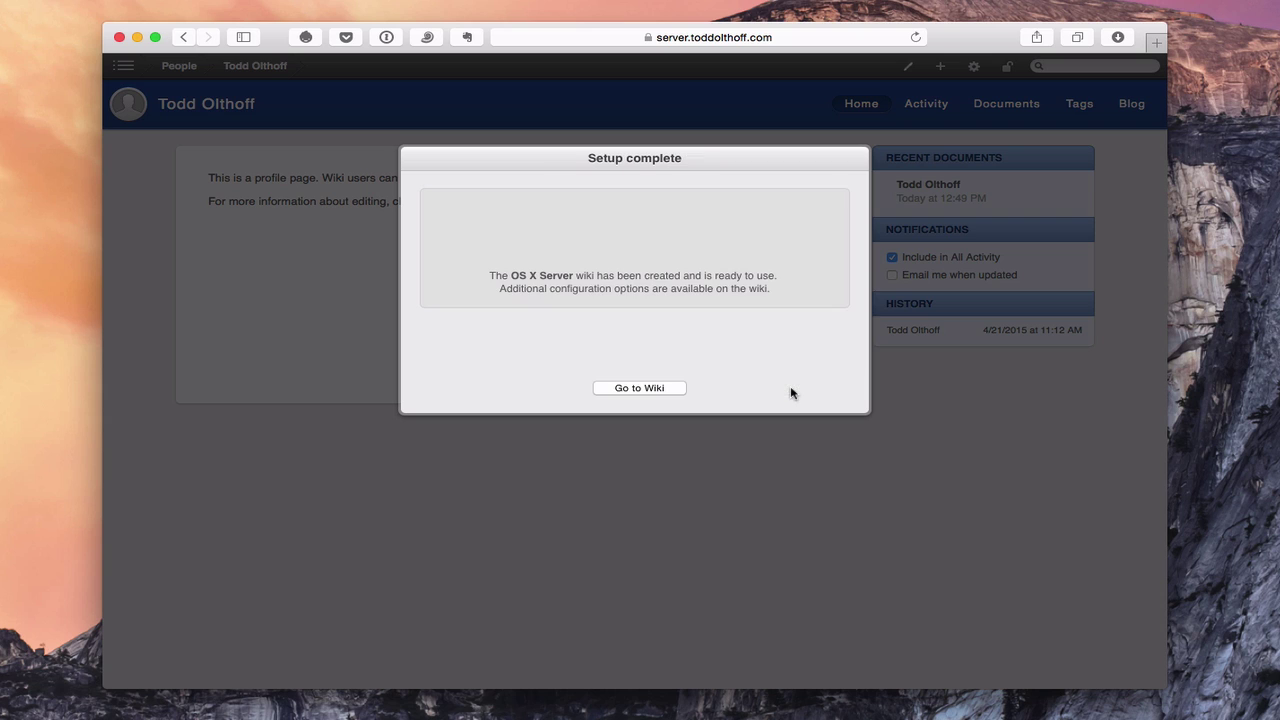
pyautogui.click(639, 388)
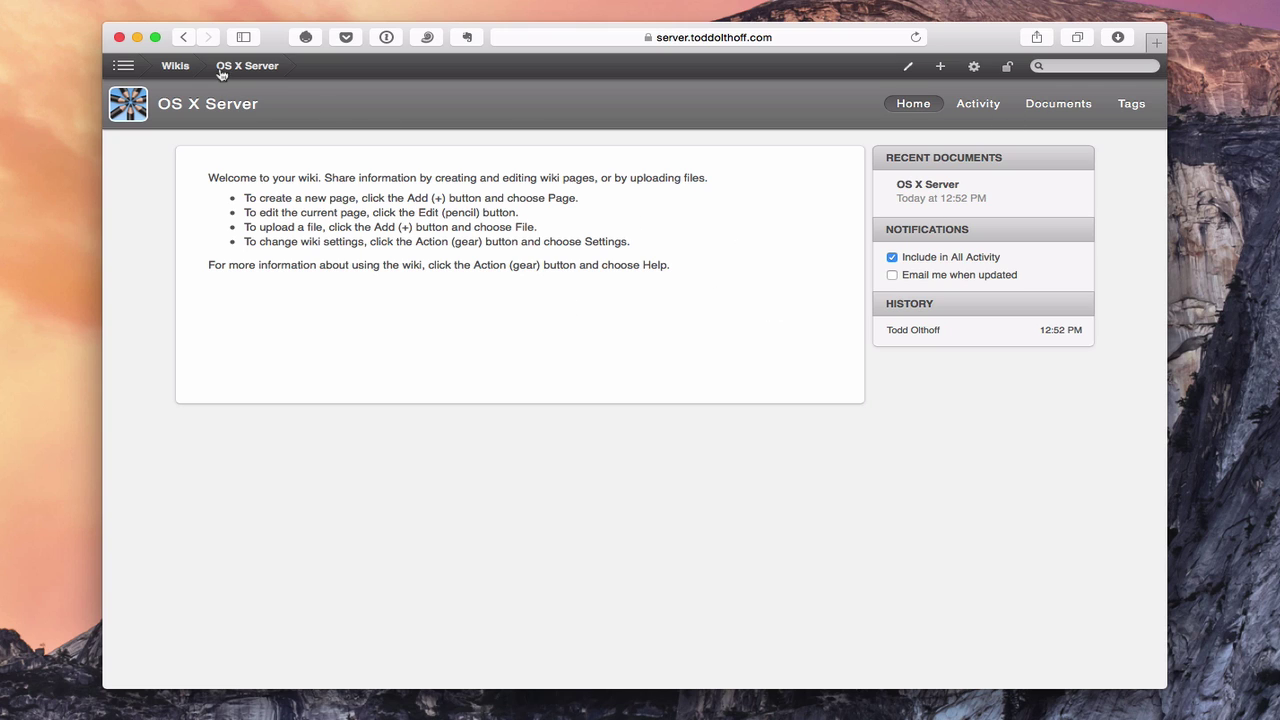
# - Look through the new wiki's Activity, Documents and Tags pages and return to its home page
pyautogui.click(984, 105)
pyautogui.click(1060, 106)
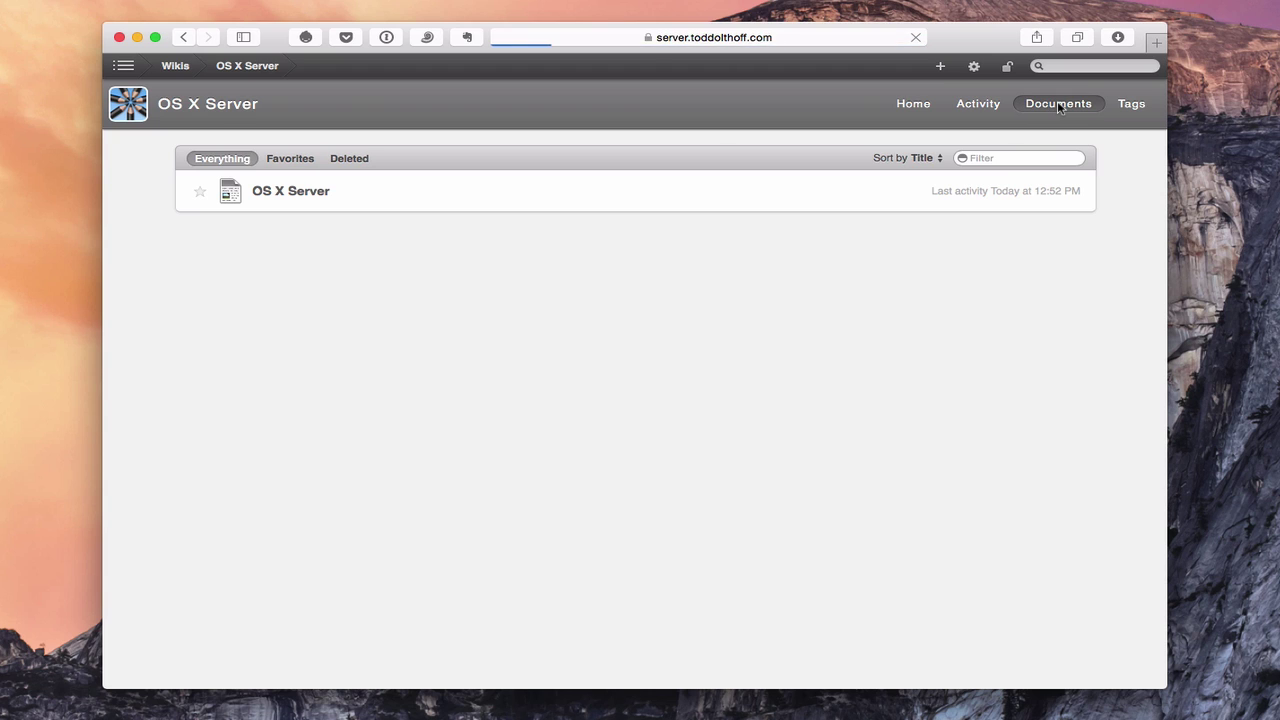
pyautogui.click(1132, 108)
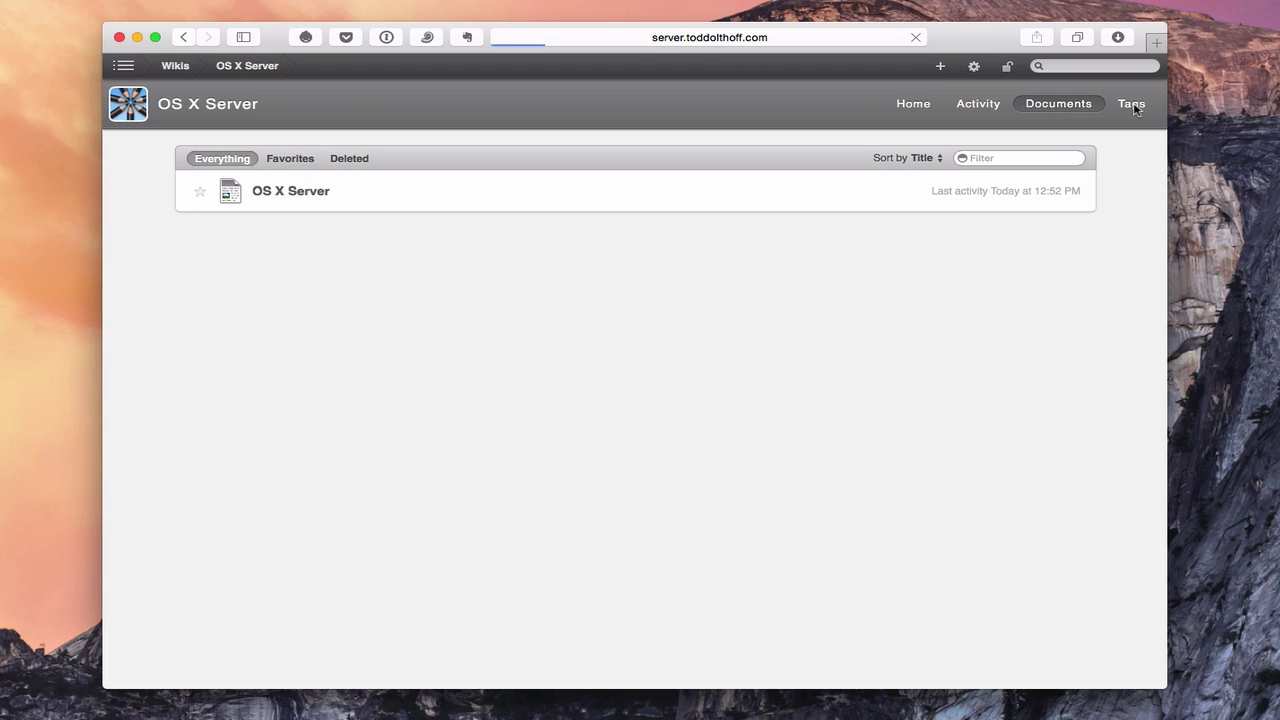
pyautogui.click(905, 106)
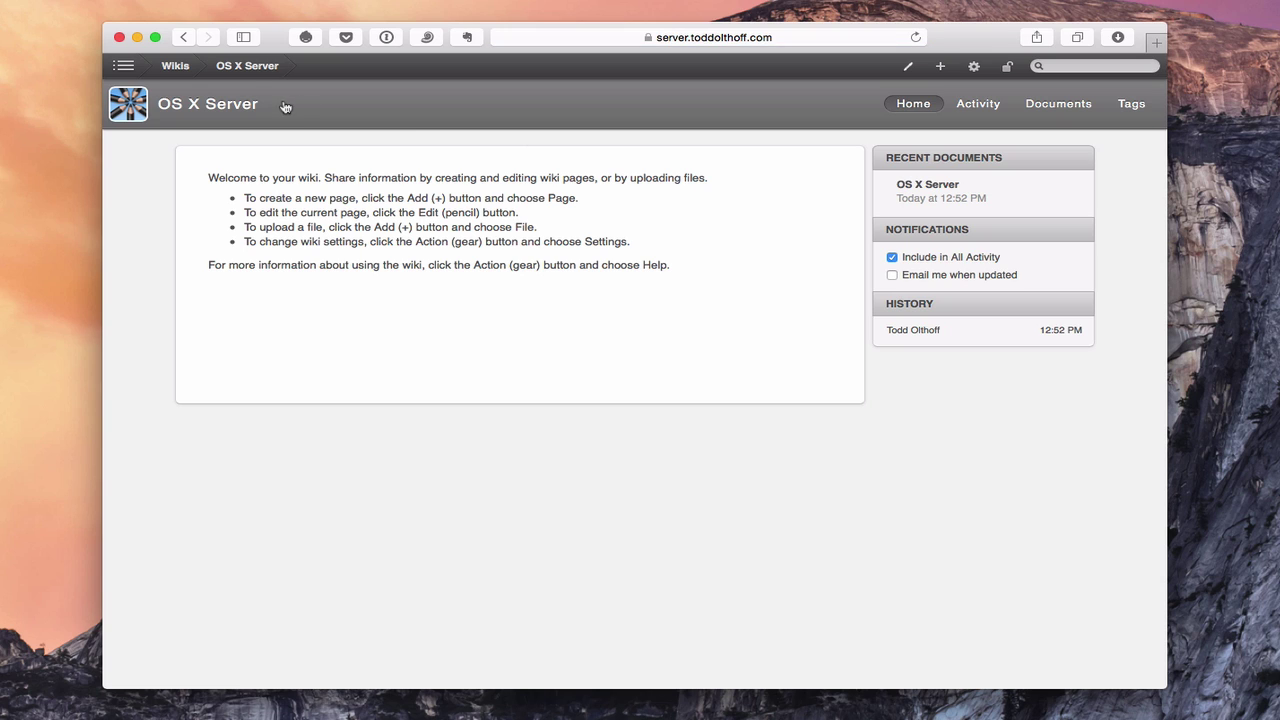
# - View the OS X Server wiki's description in the list of all wikis and mark the wiki as a favorite
pyautogui.click(170, 65)
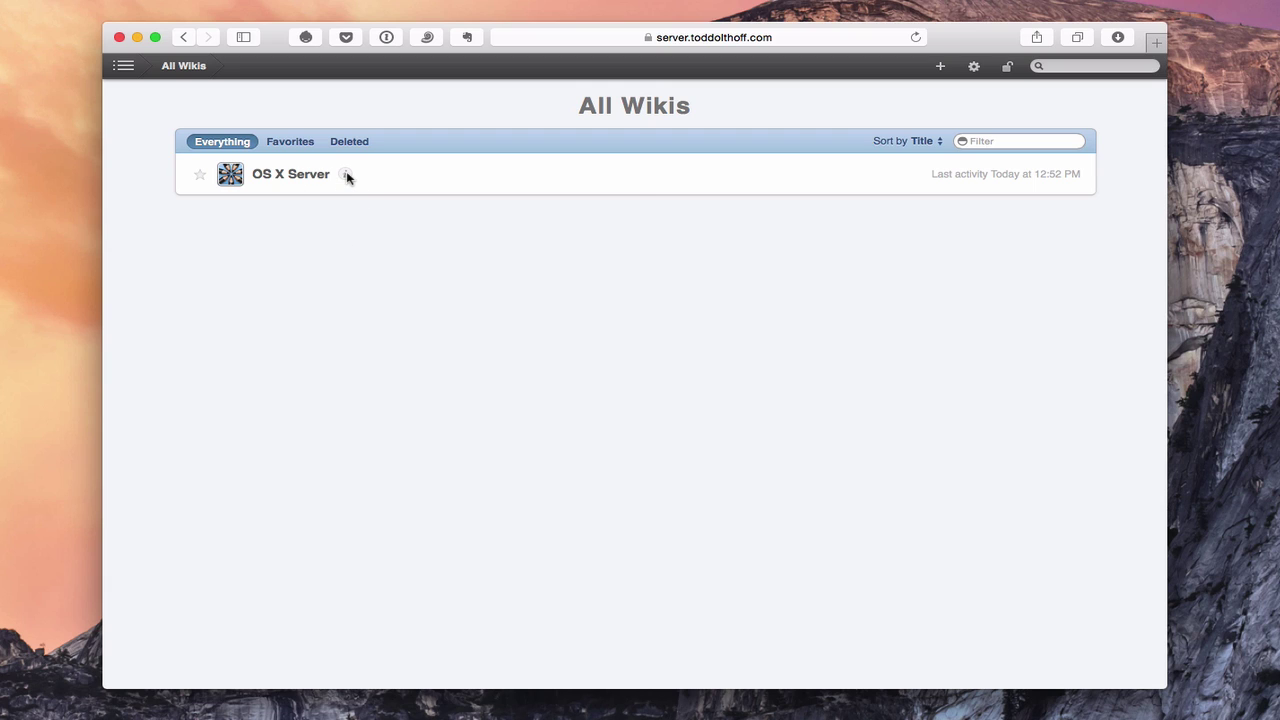
pyautogui.moveTo(347, 176)
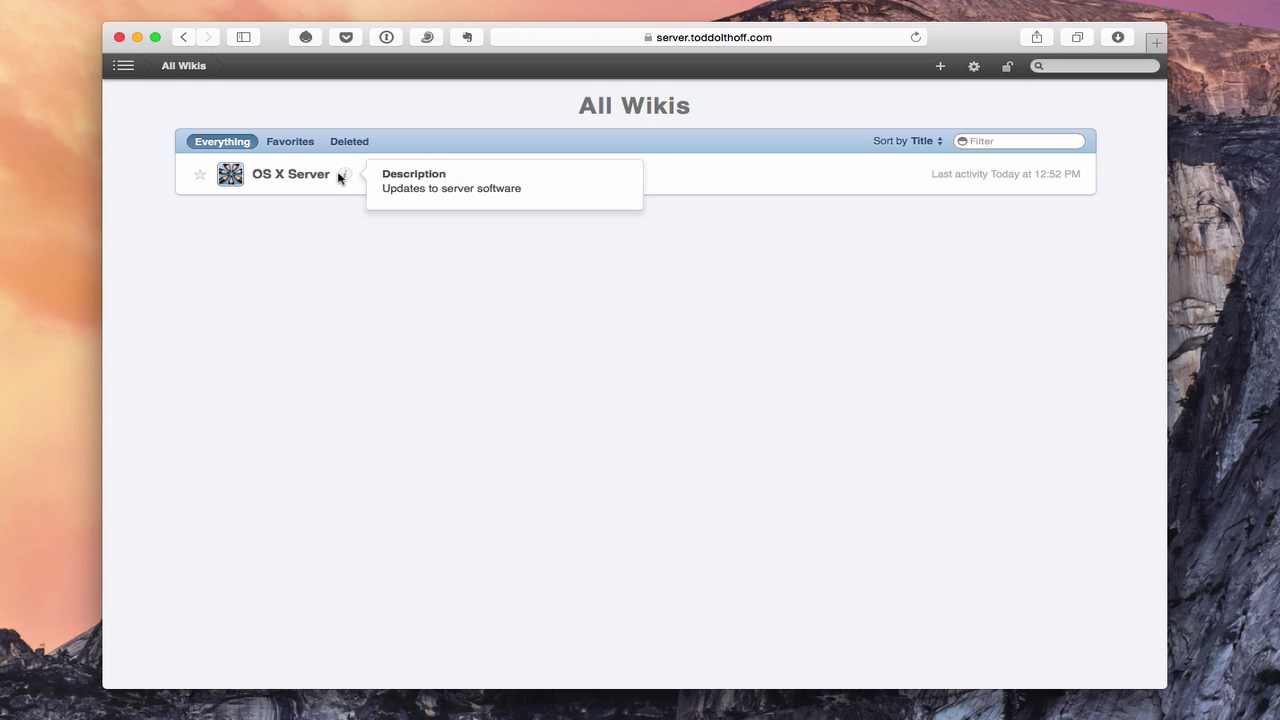
pyautogui.click(200, 174)
# - Check the favorite and deleted wikis and return to the list of everything
pyautogui.click(292, 145)
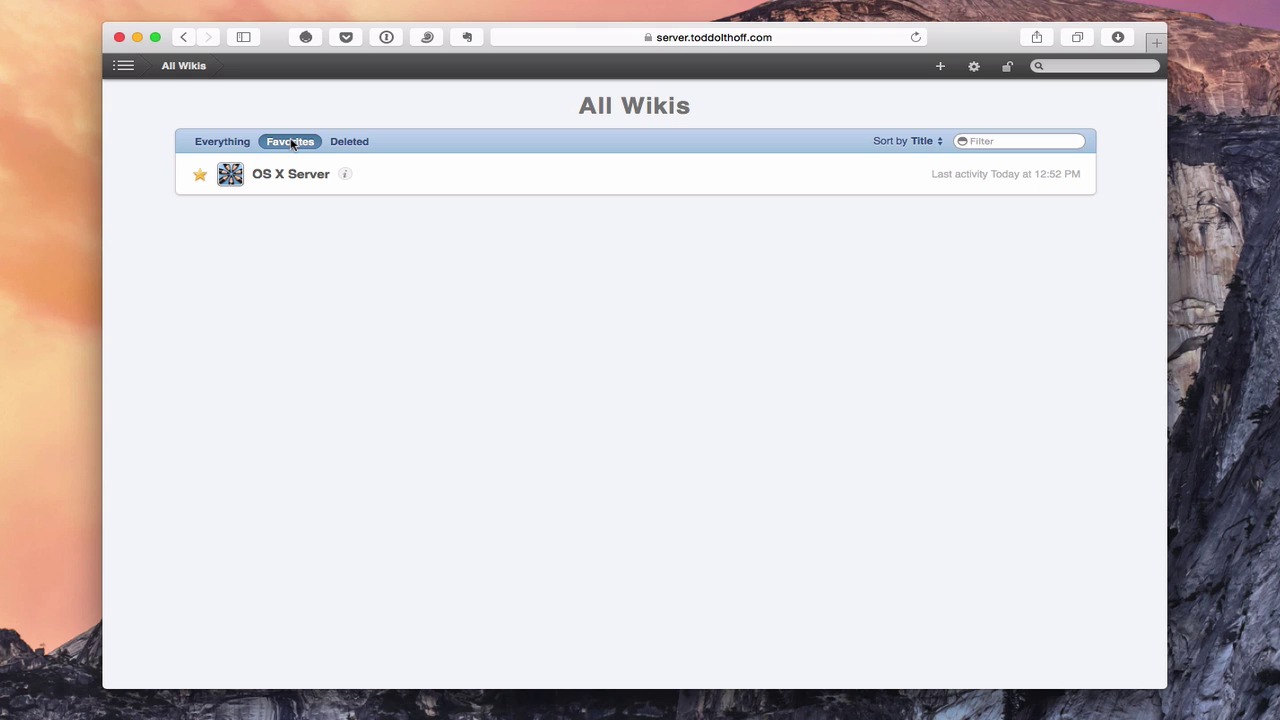
pyautogui.click(350, 145)
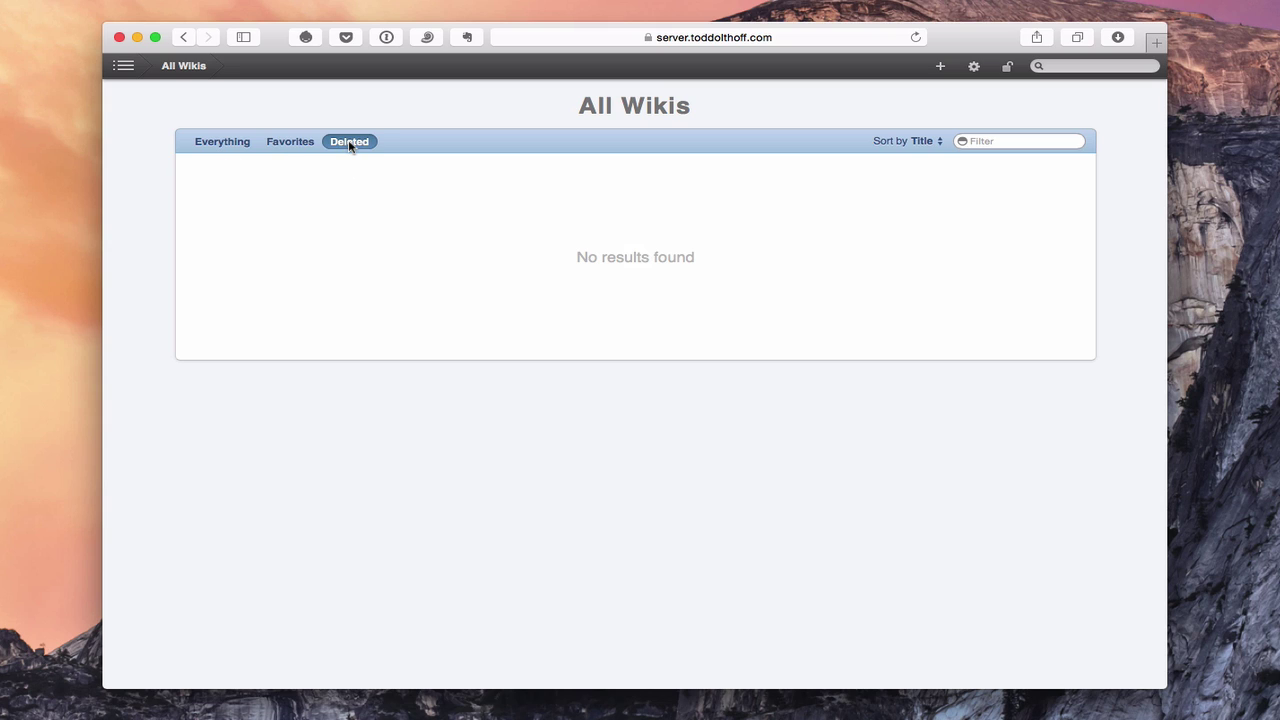
pyautogui.click(218, 143)
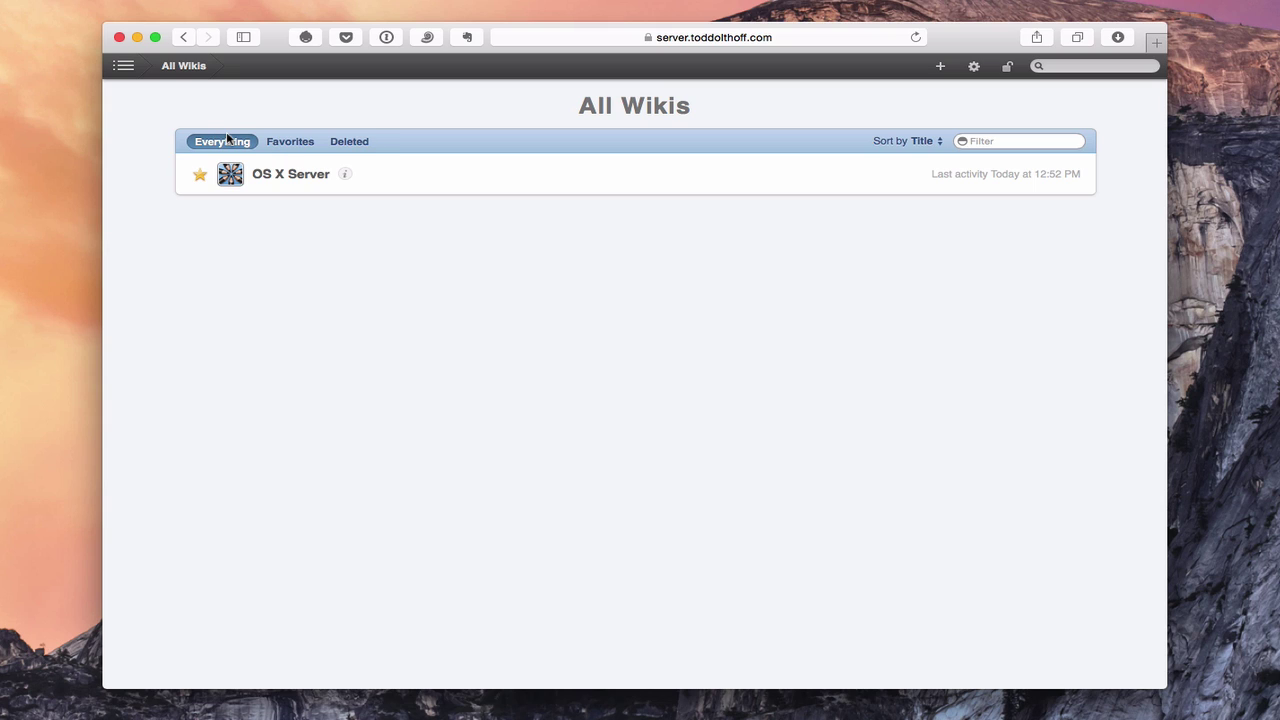
# - Open the list of all people and review the wiki's main navigation options
pyautogui.click(125, 67)
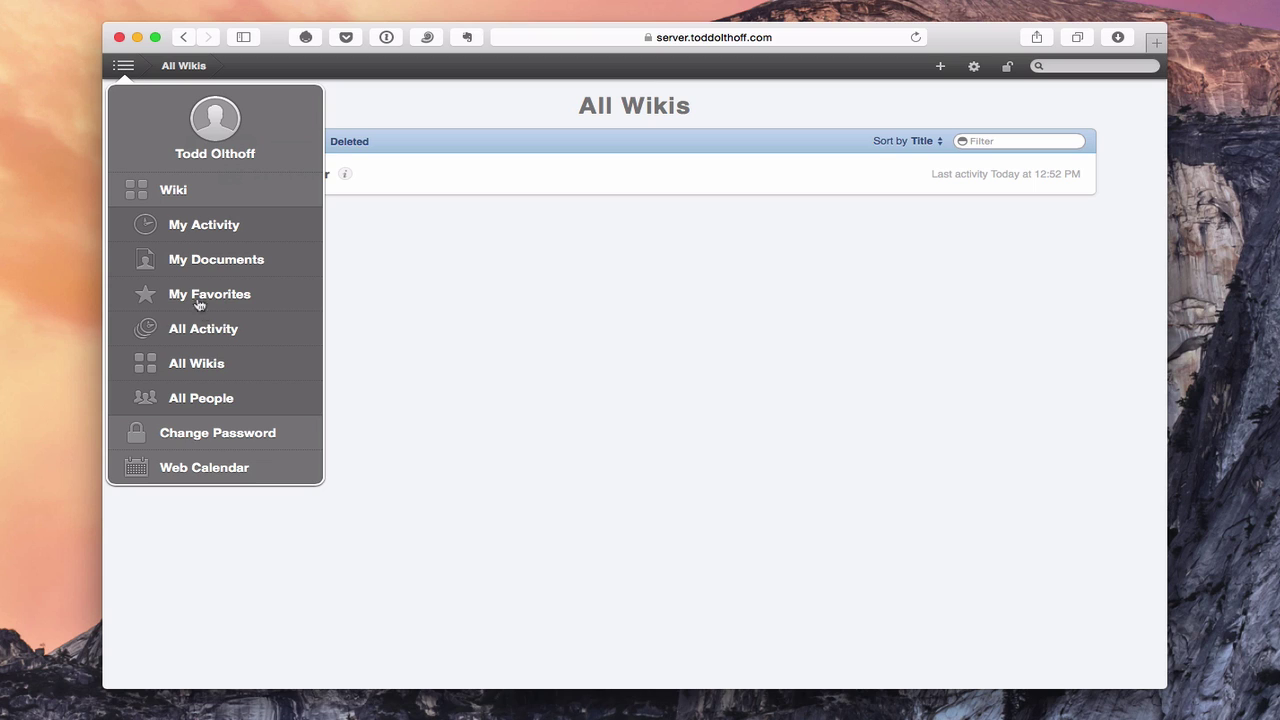
pyautogui.click(185, 397)
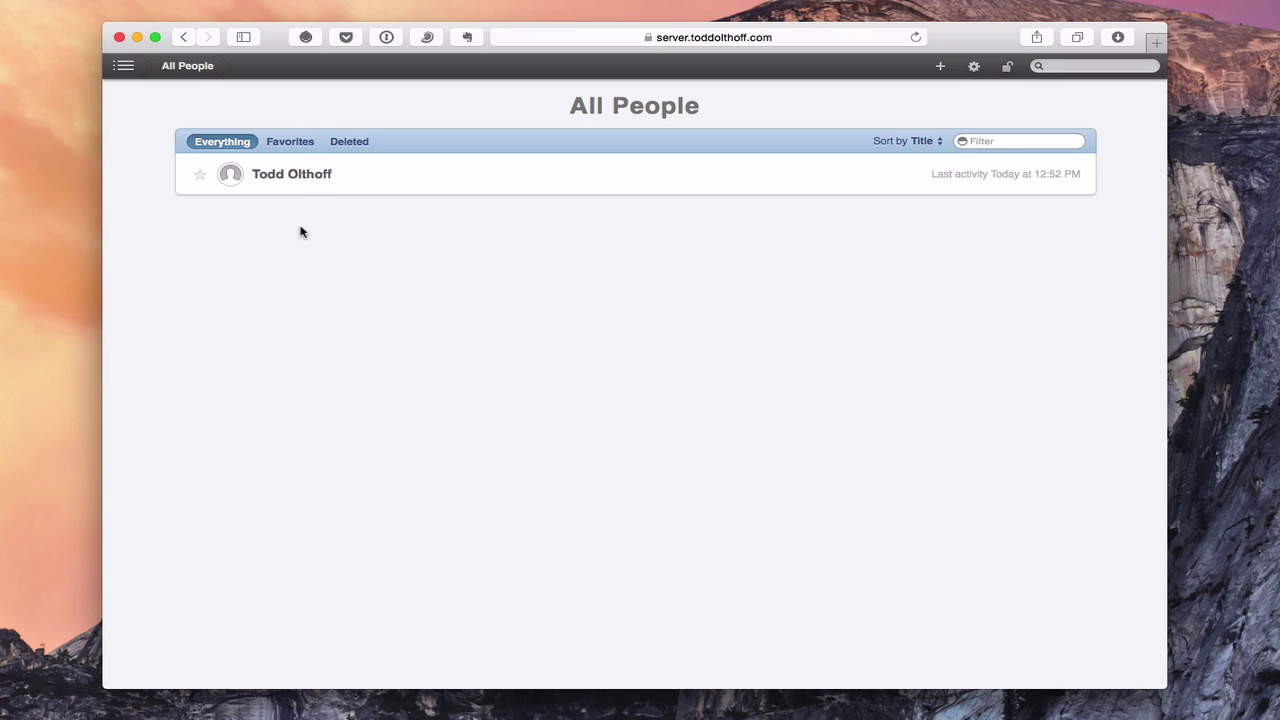
pyautogui.click(136, 68)
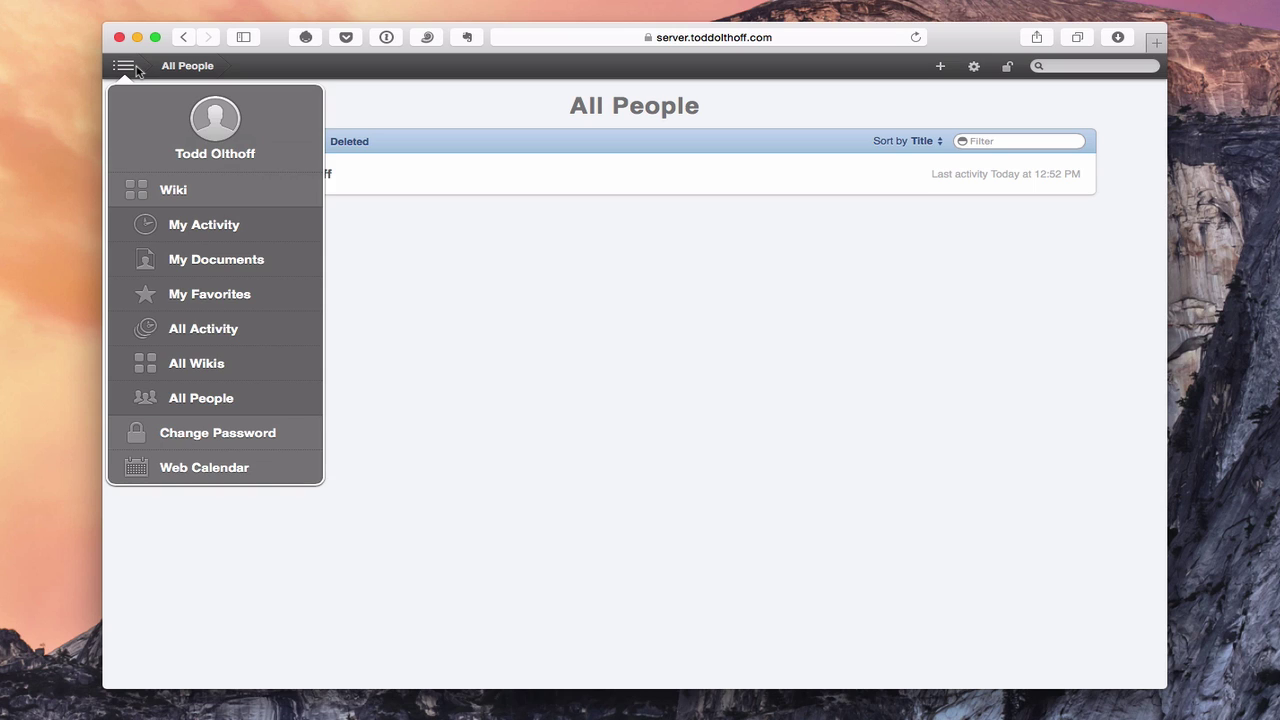
pyautogui.click(136, 68)
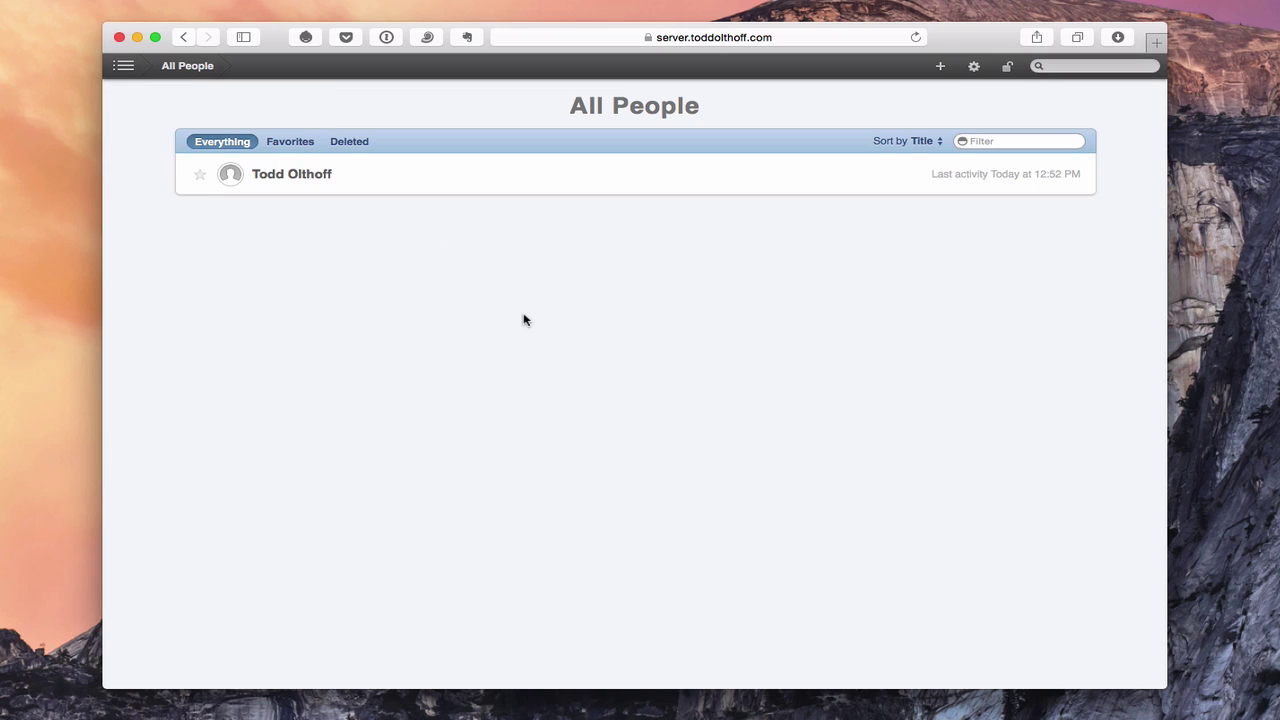